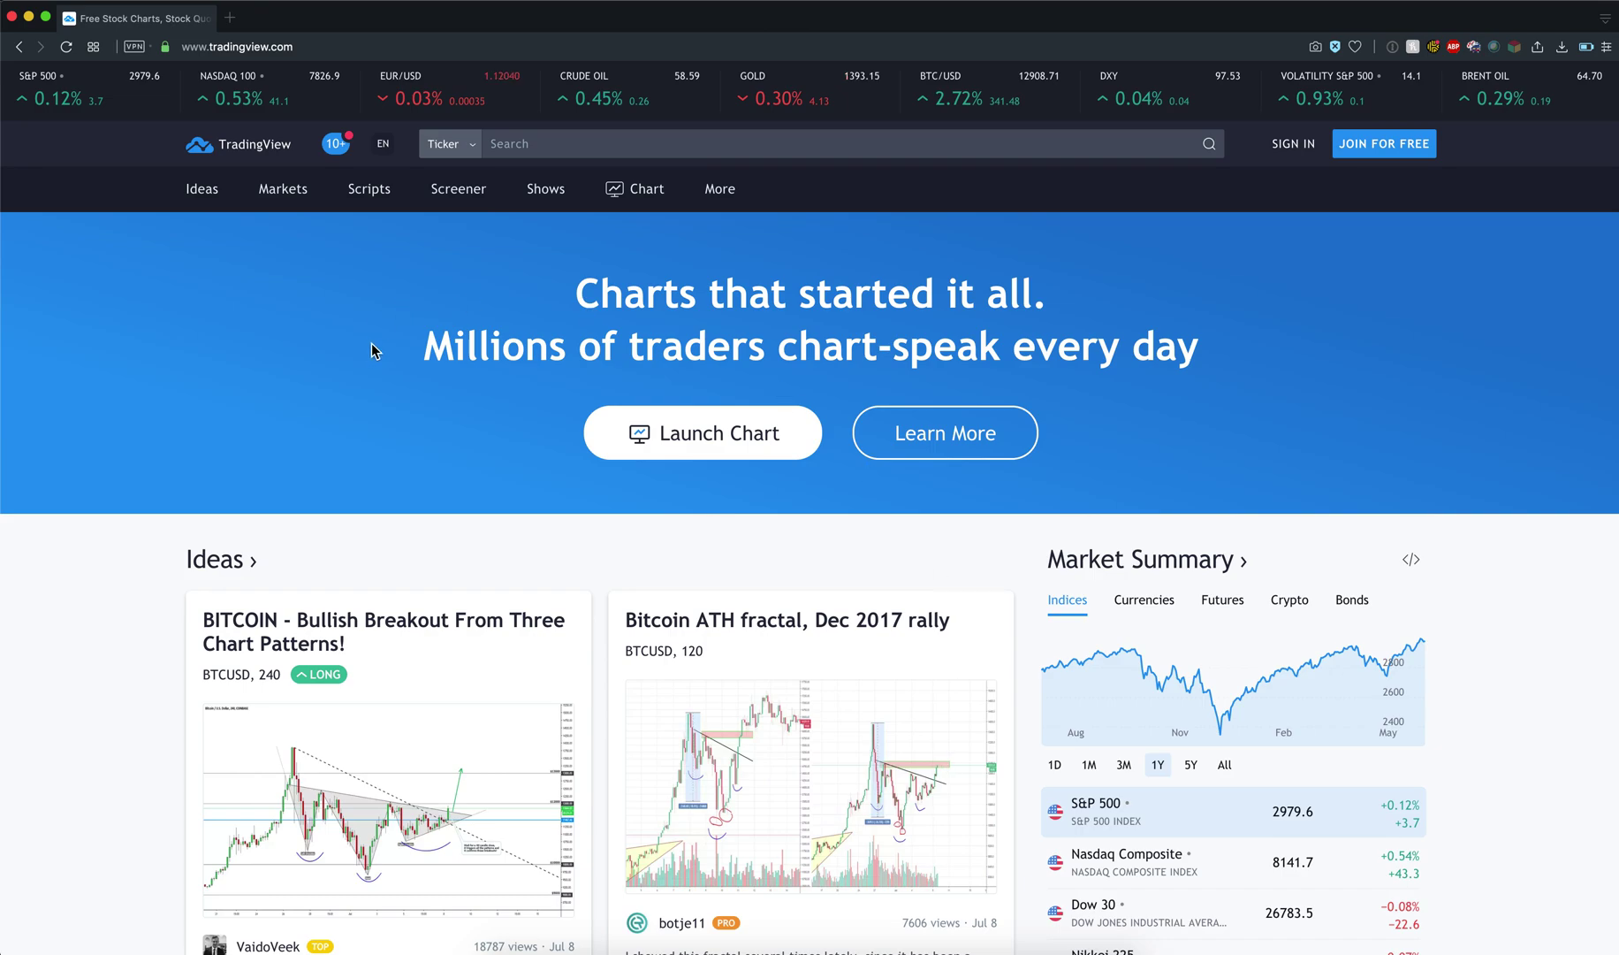
Step: Launch the chart from the home page and decline the 30-day trial offer
left_click(701, 438)
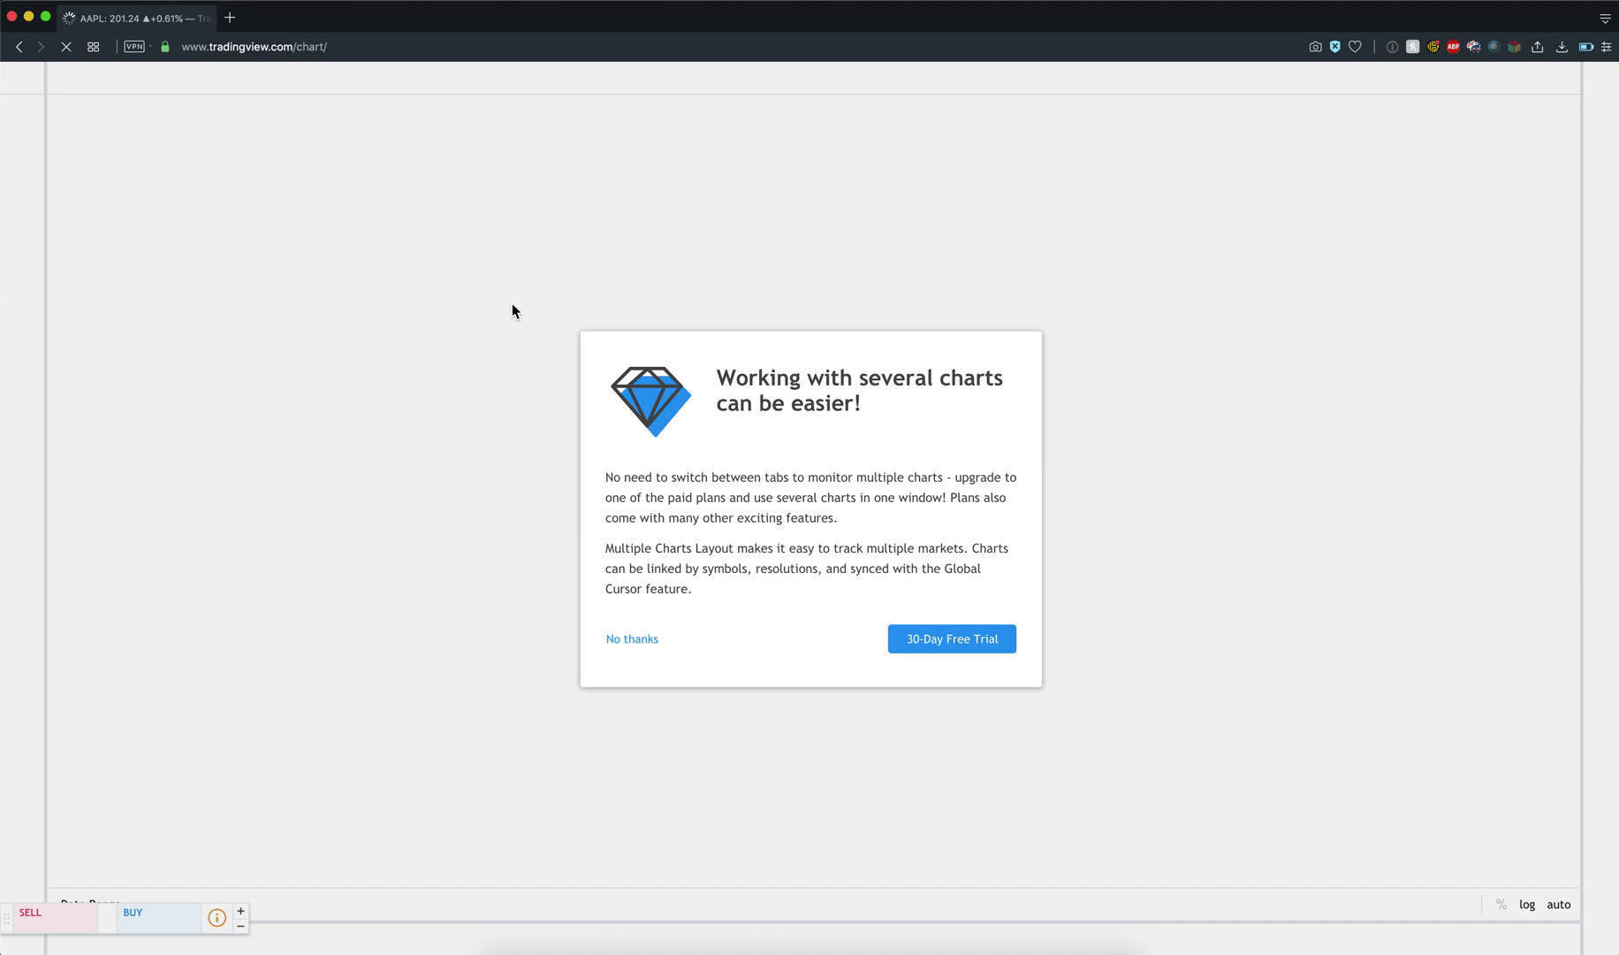
left_click(623, 639)
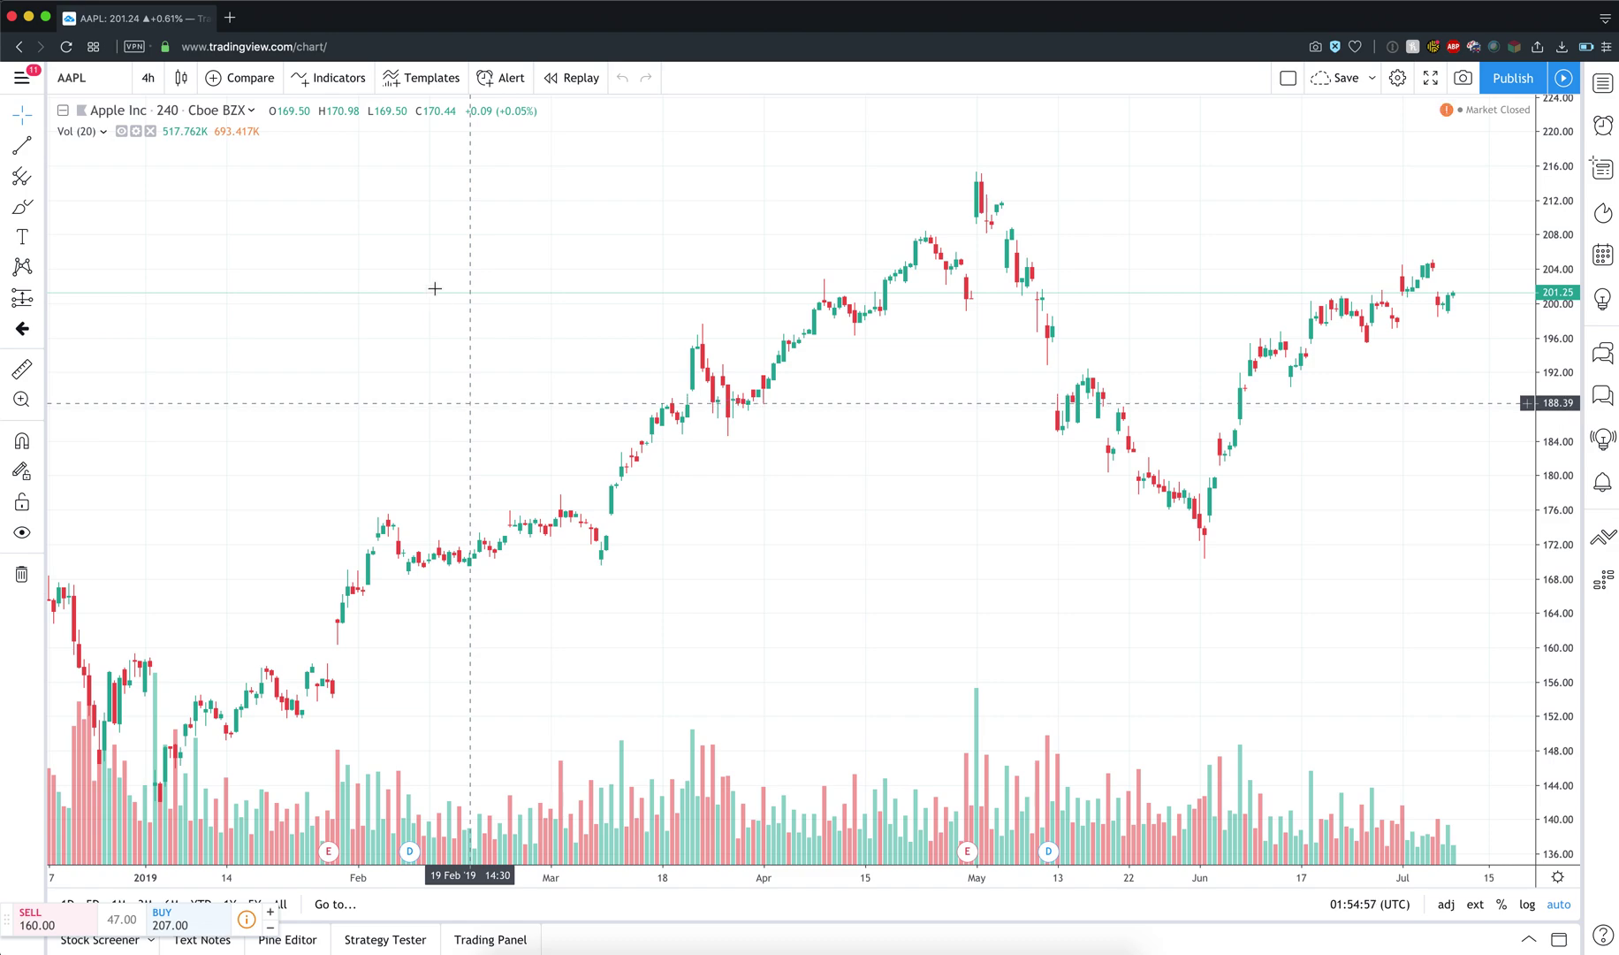
Step: Change the chart's symbol from AAPL to BTCUSD on Coinbase
left_click(106, 79)
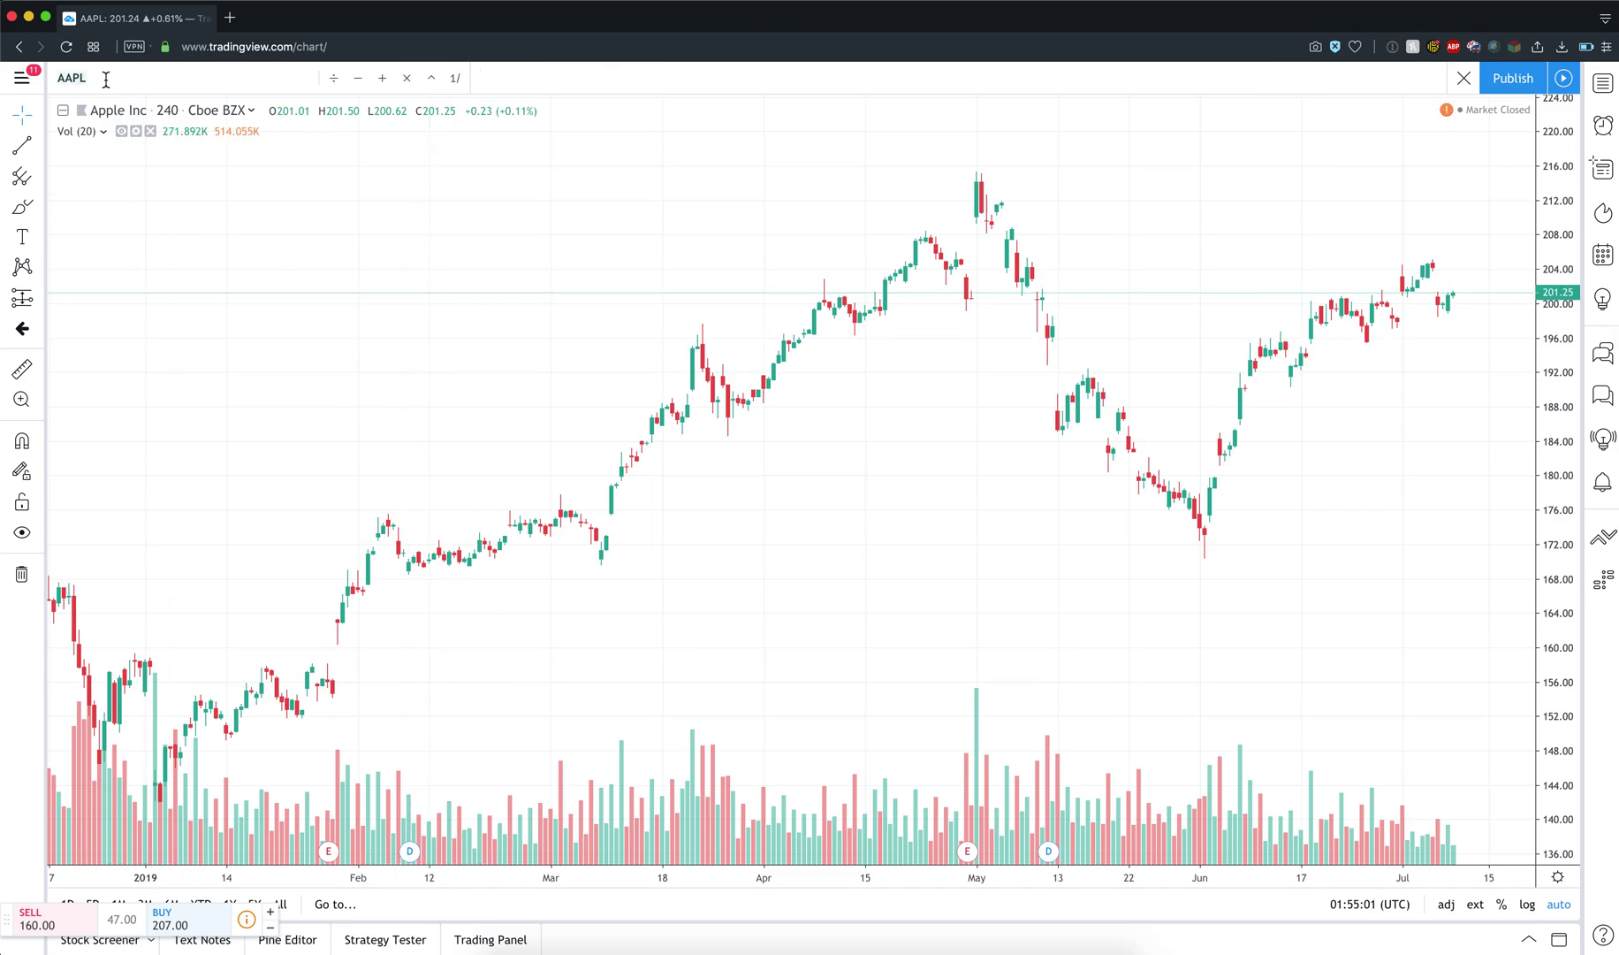
type("BTC")
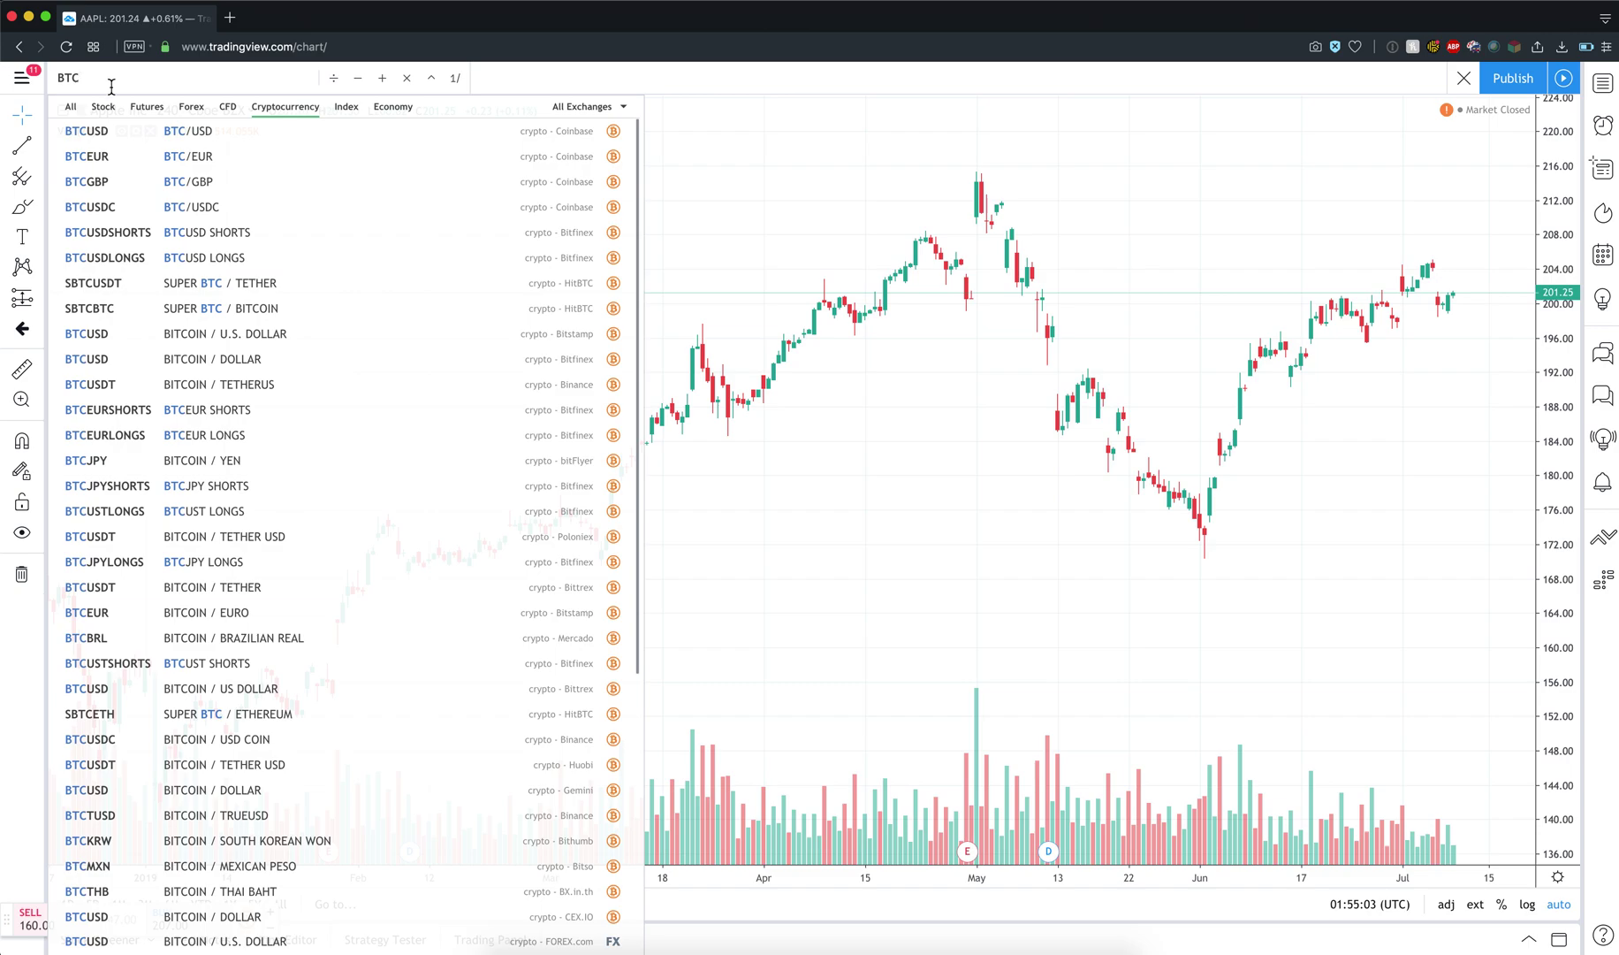
left_click(159, 133)
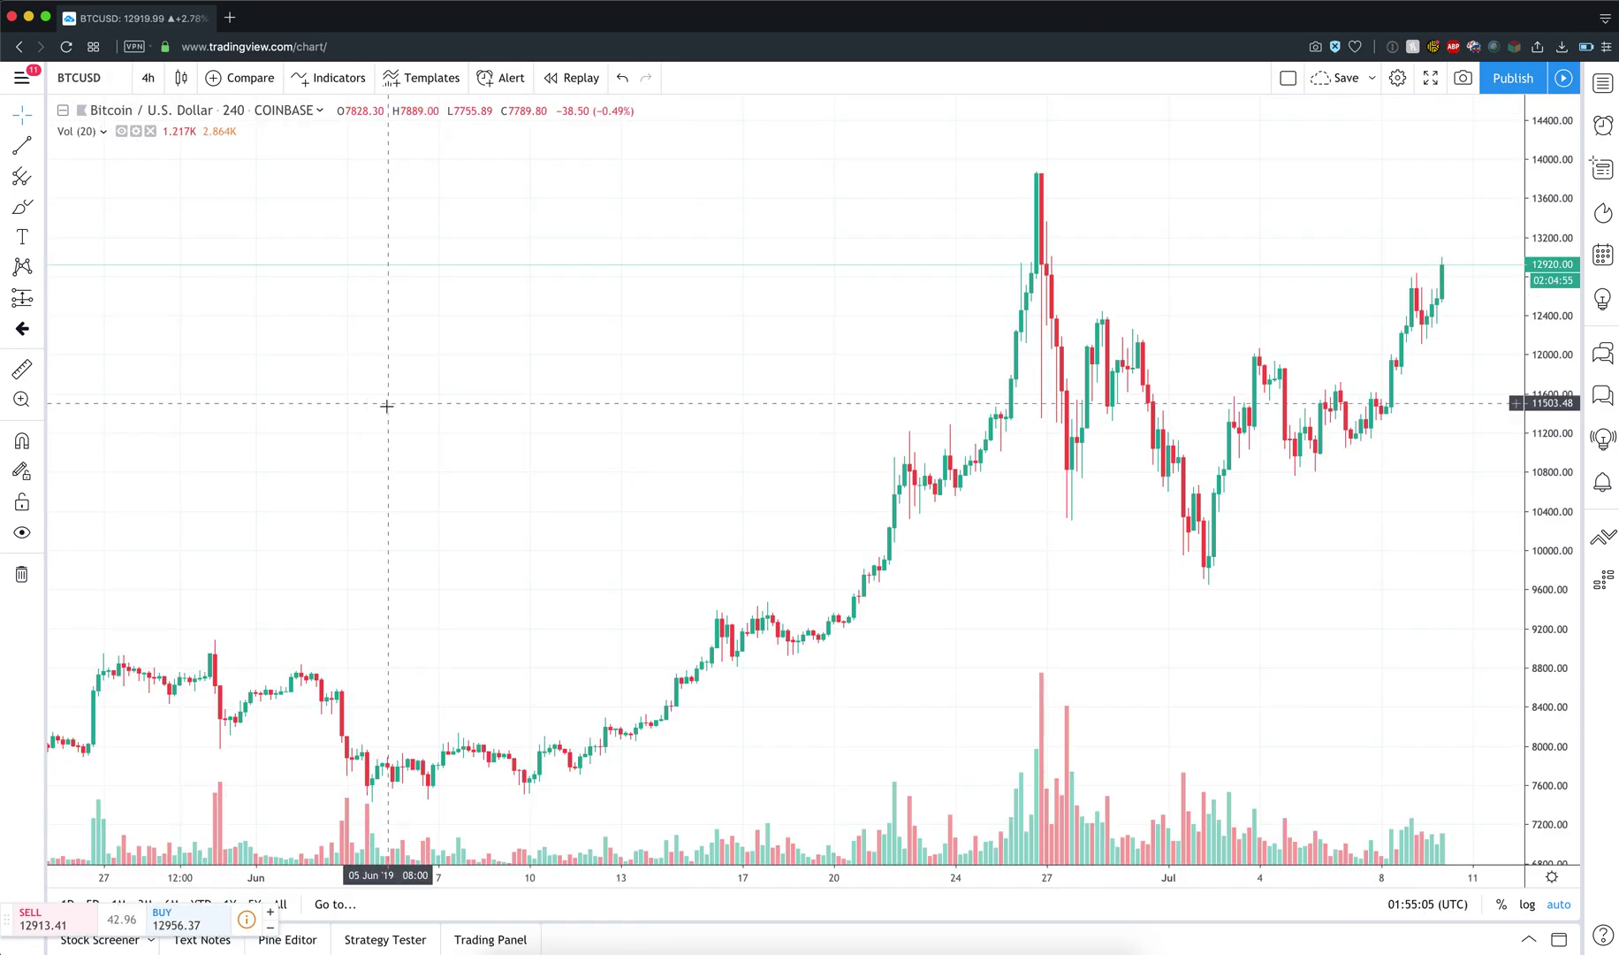
scroll(387, 406, "right", 5)
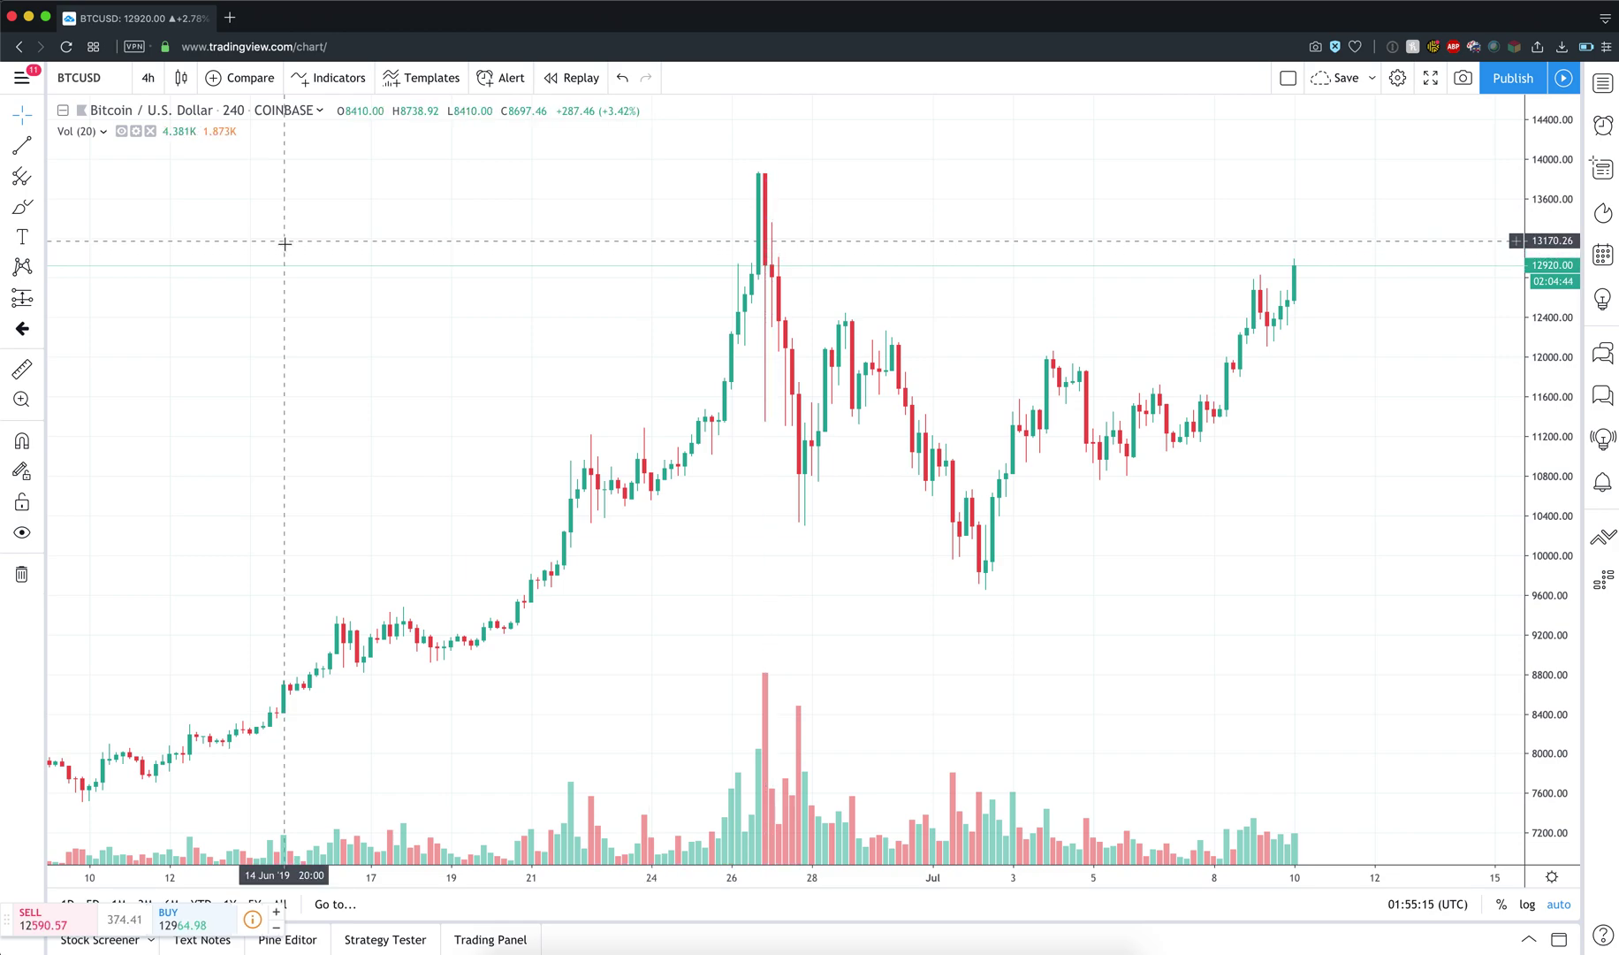
Step: Turn on the dark color theme for the chart
left_click(19, 80)
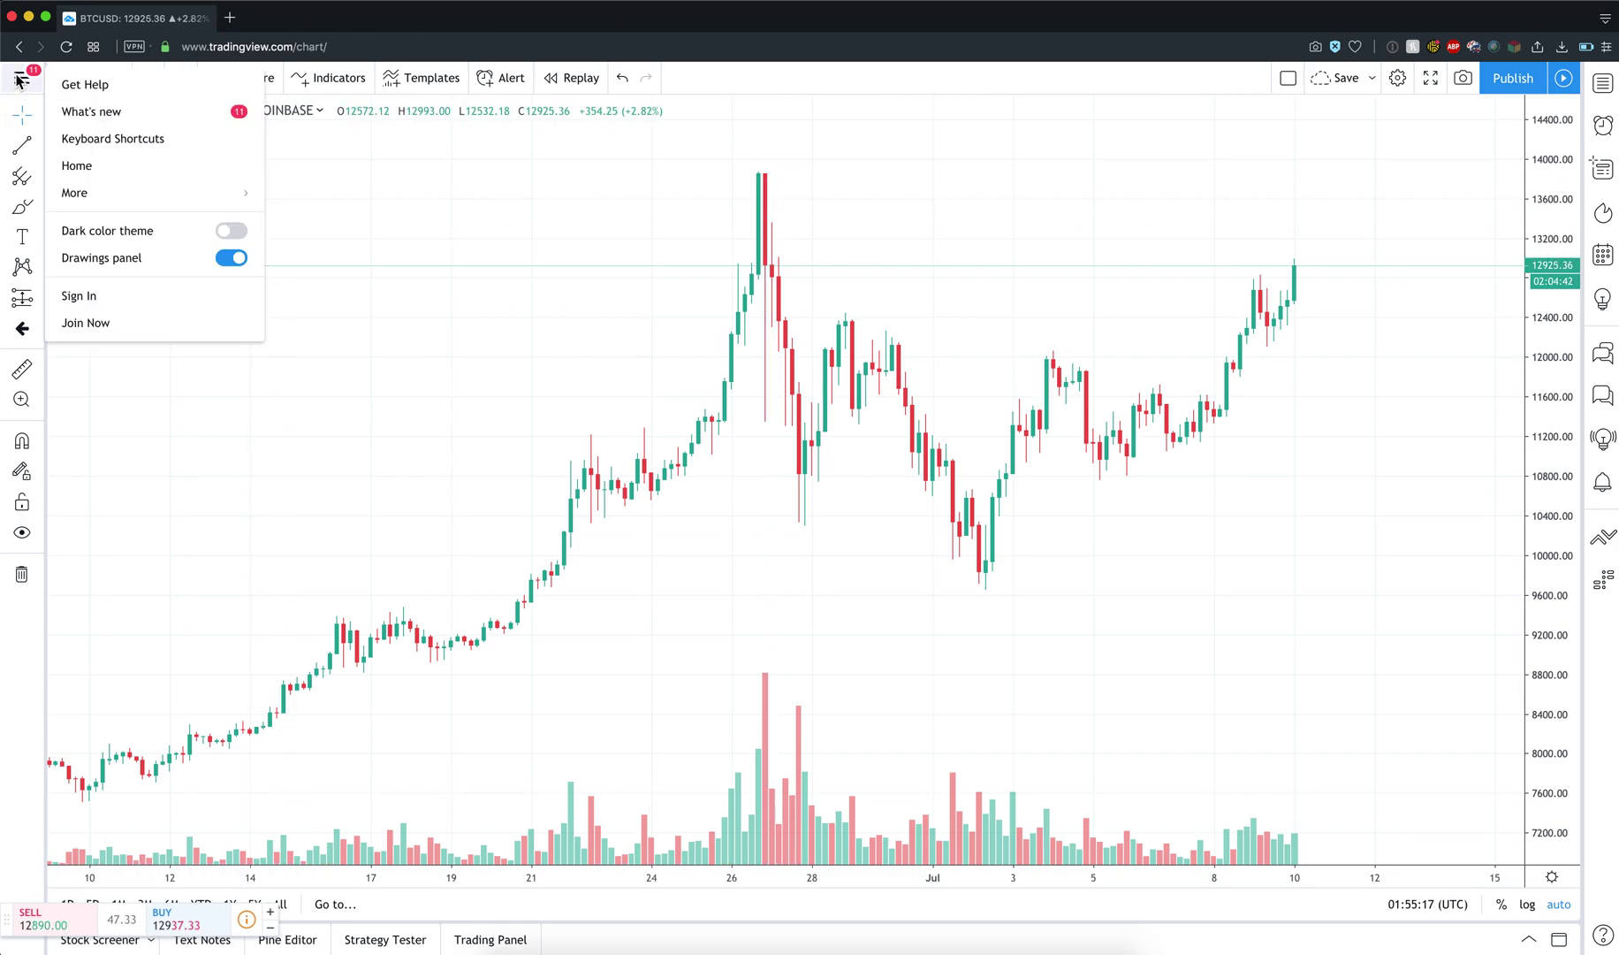
left_click(238, 234)
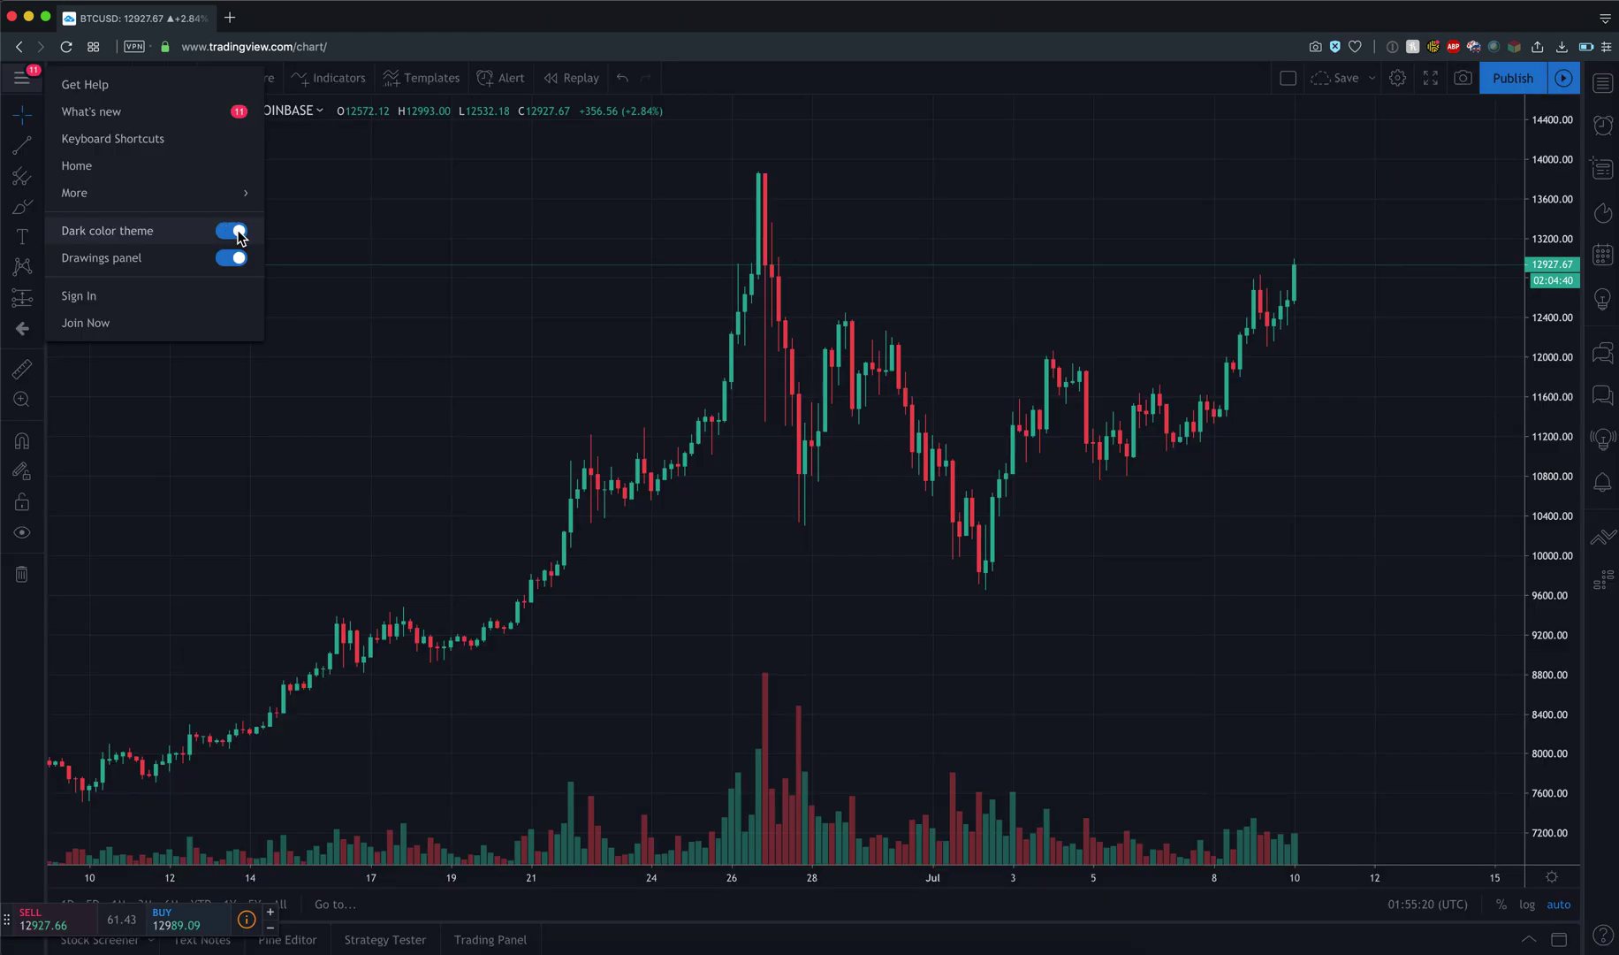
left_click(423, 244)
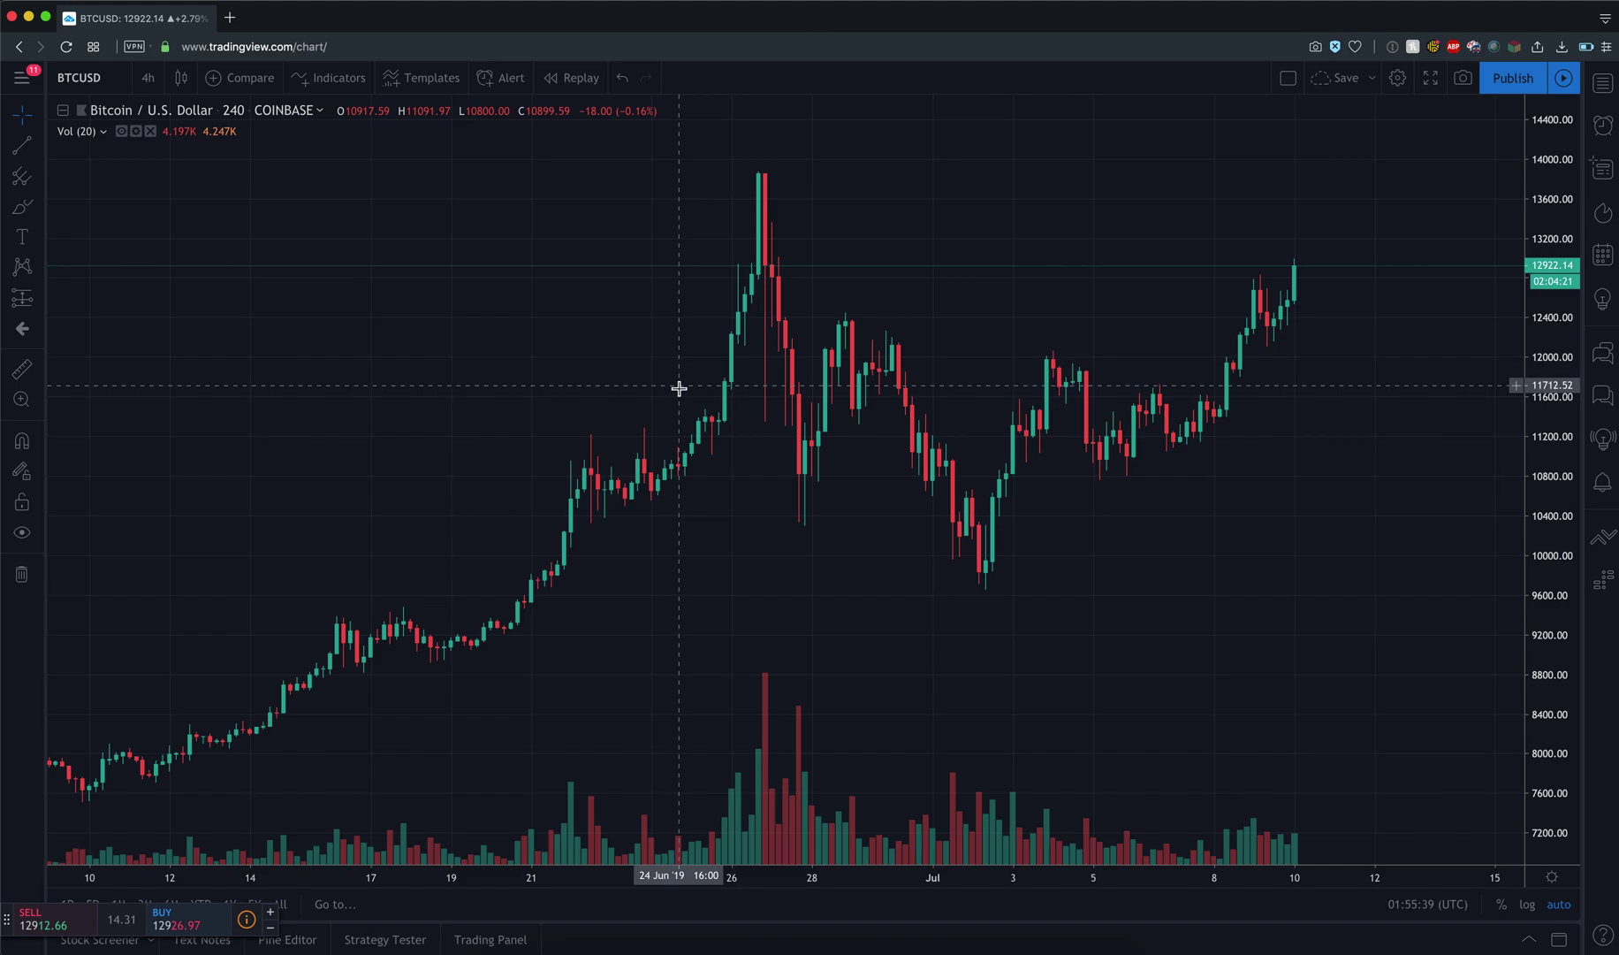
Step: In the chart's symbol settings, set the rising candle body to bright green #01f90b and save it as a custom color
scroll(668, 382, "up", 1)
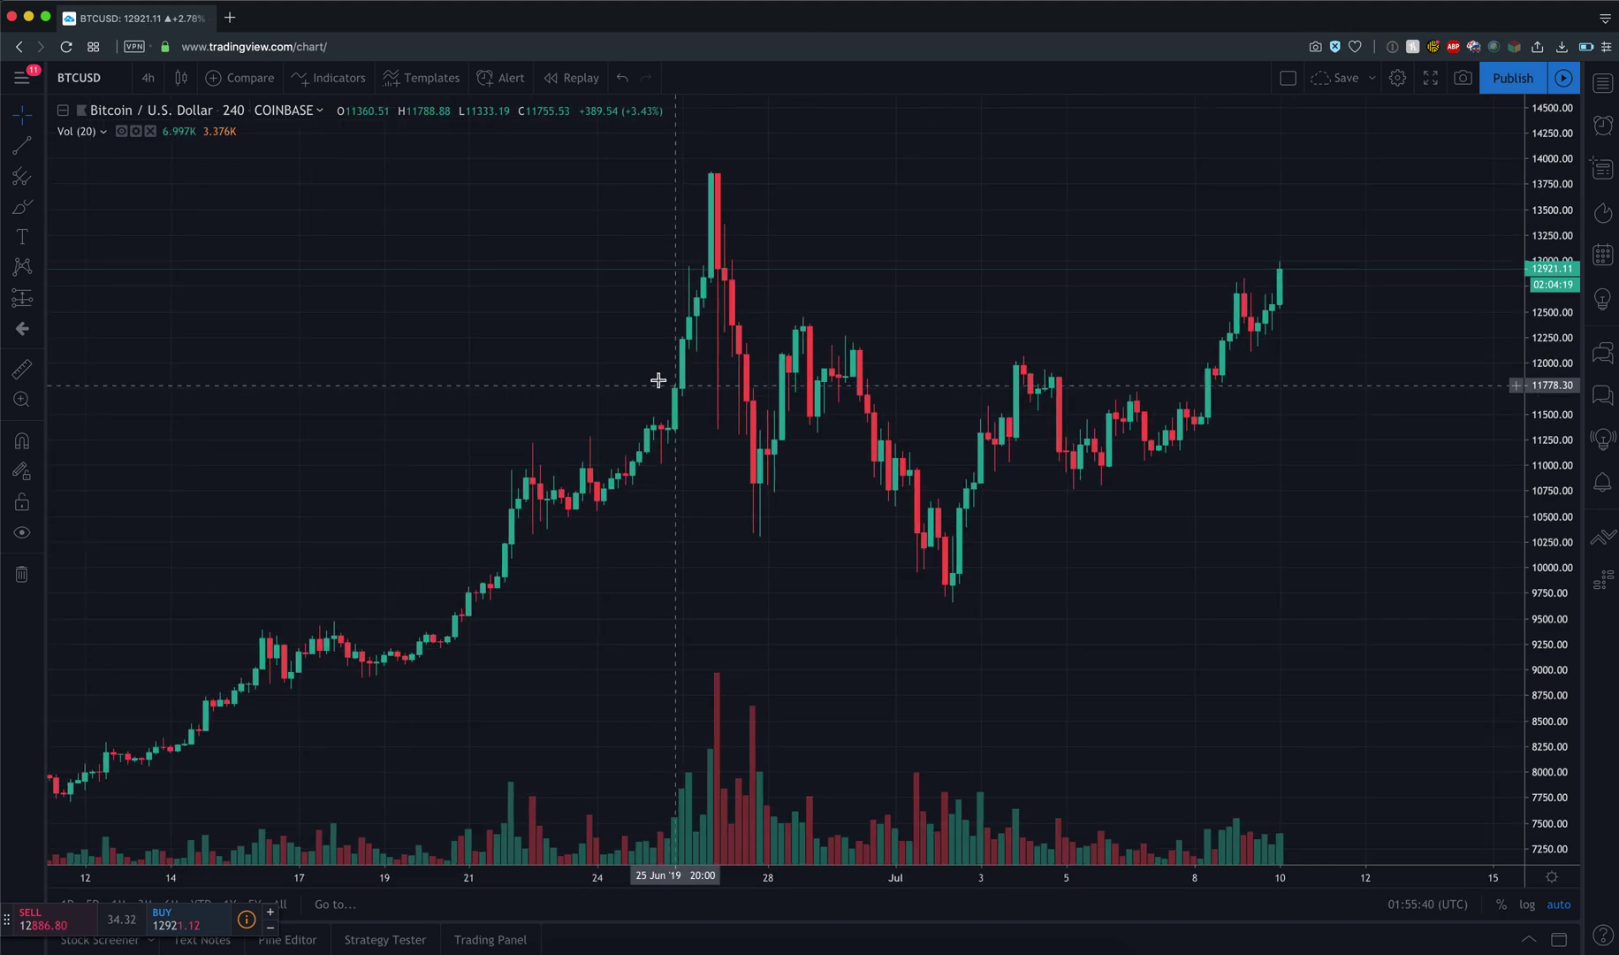
right_click(715, 262)
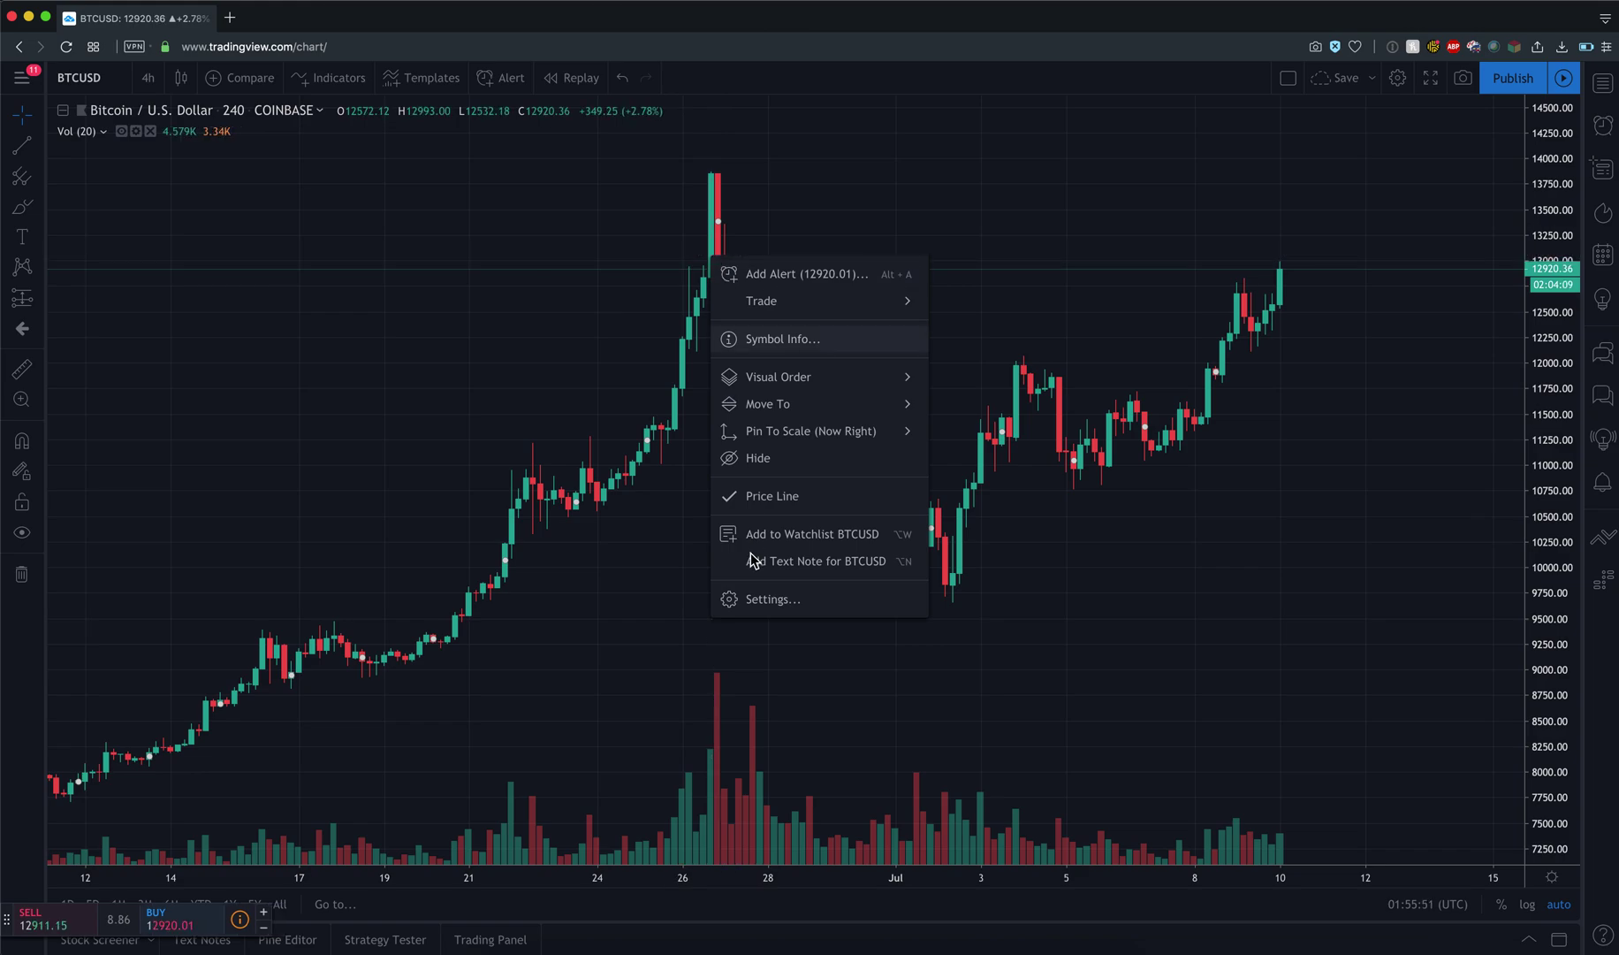
left_click(757, 598)
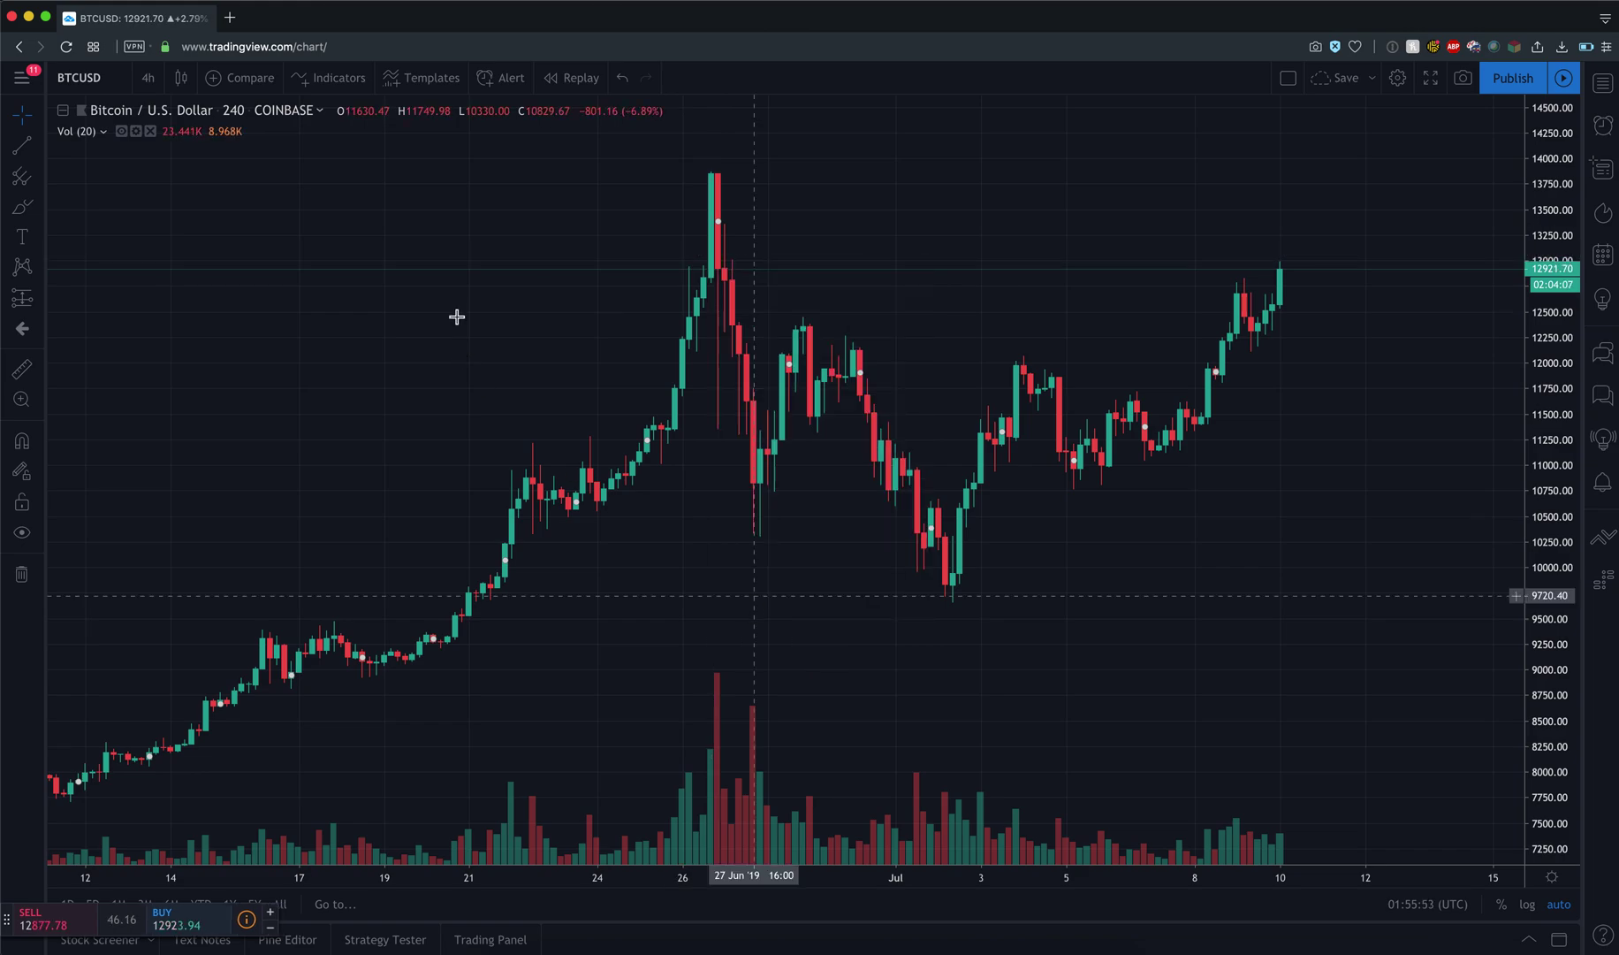
left_click_drag(724, 249, 228, 183)
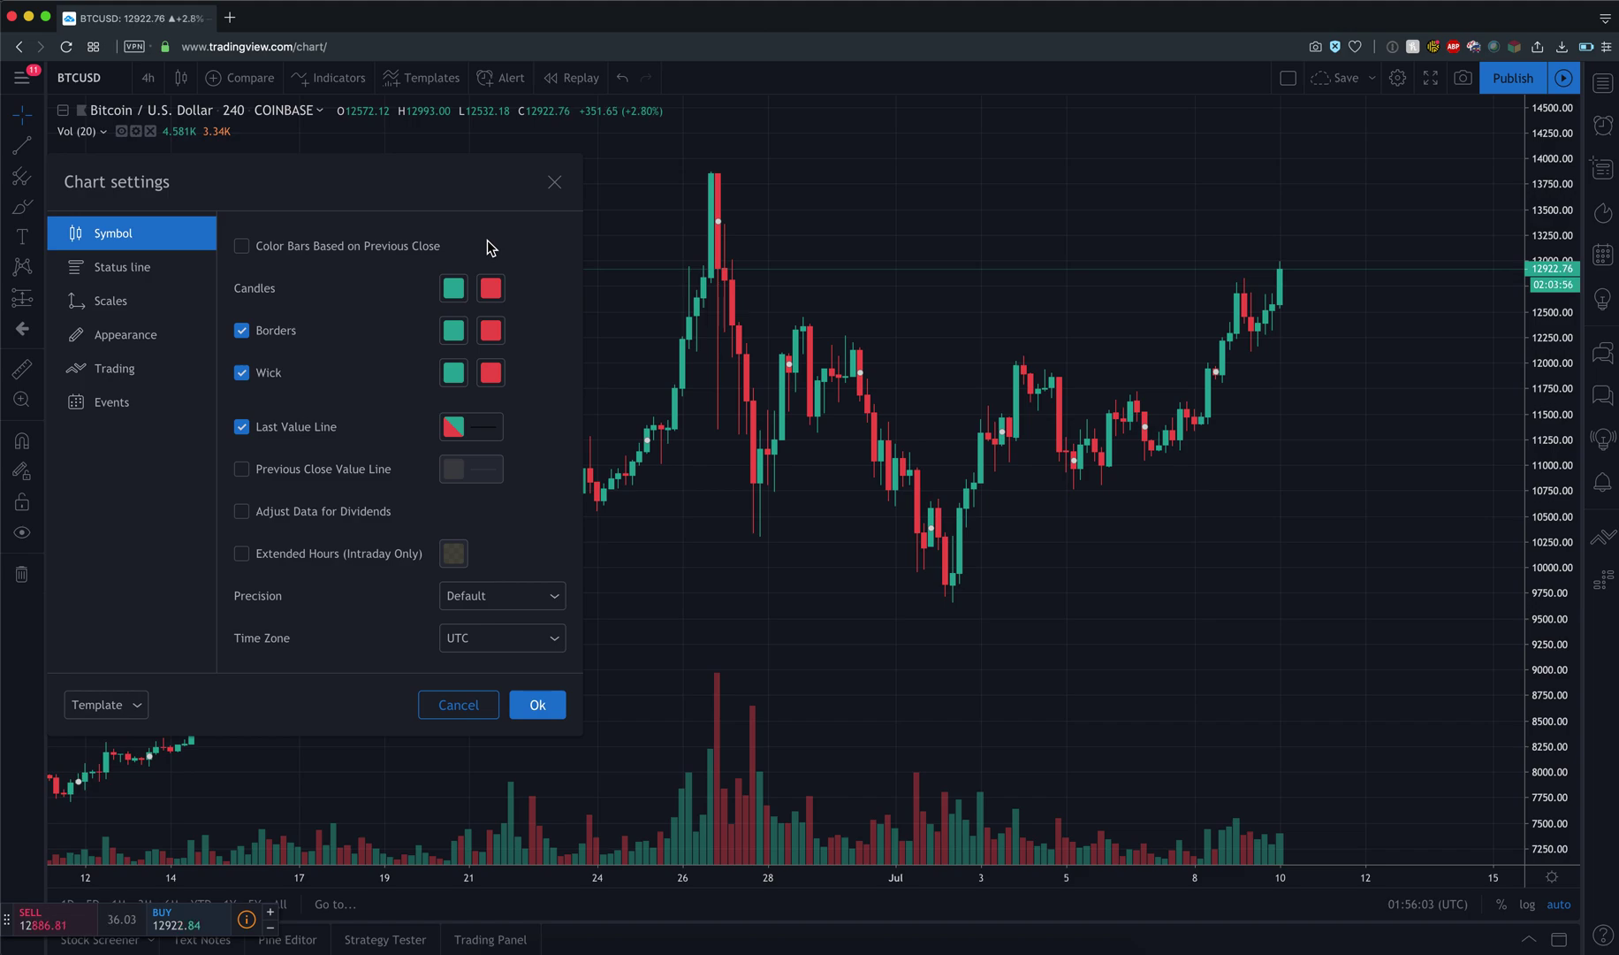
left_click(455, 292)
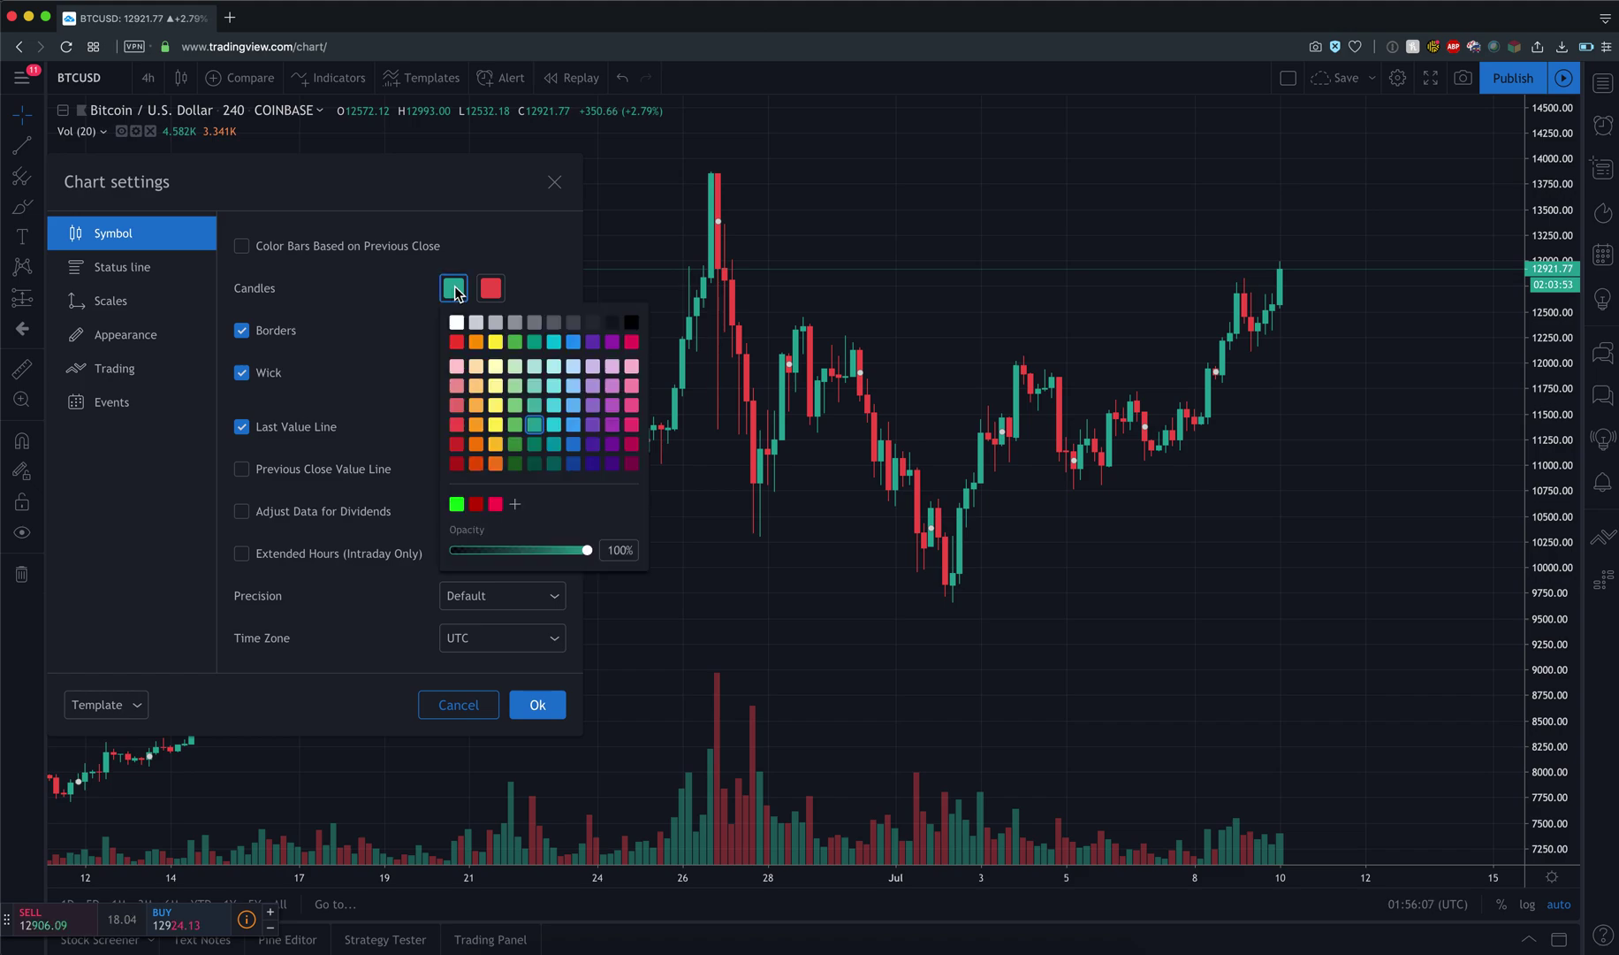
left_click(513, 342)
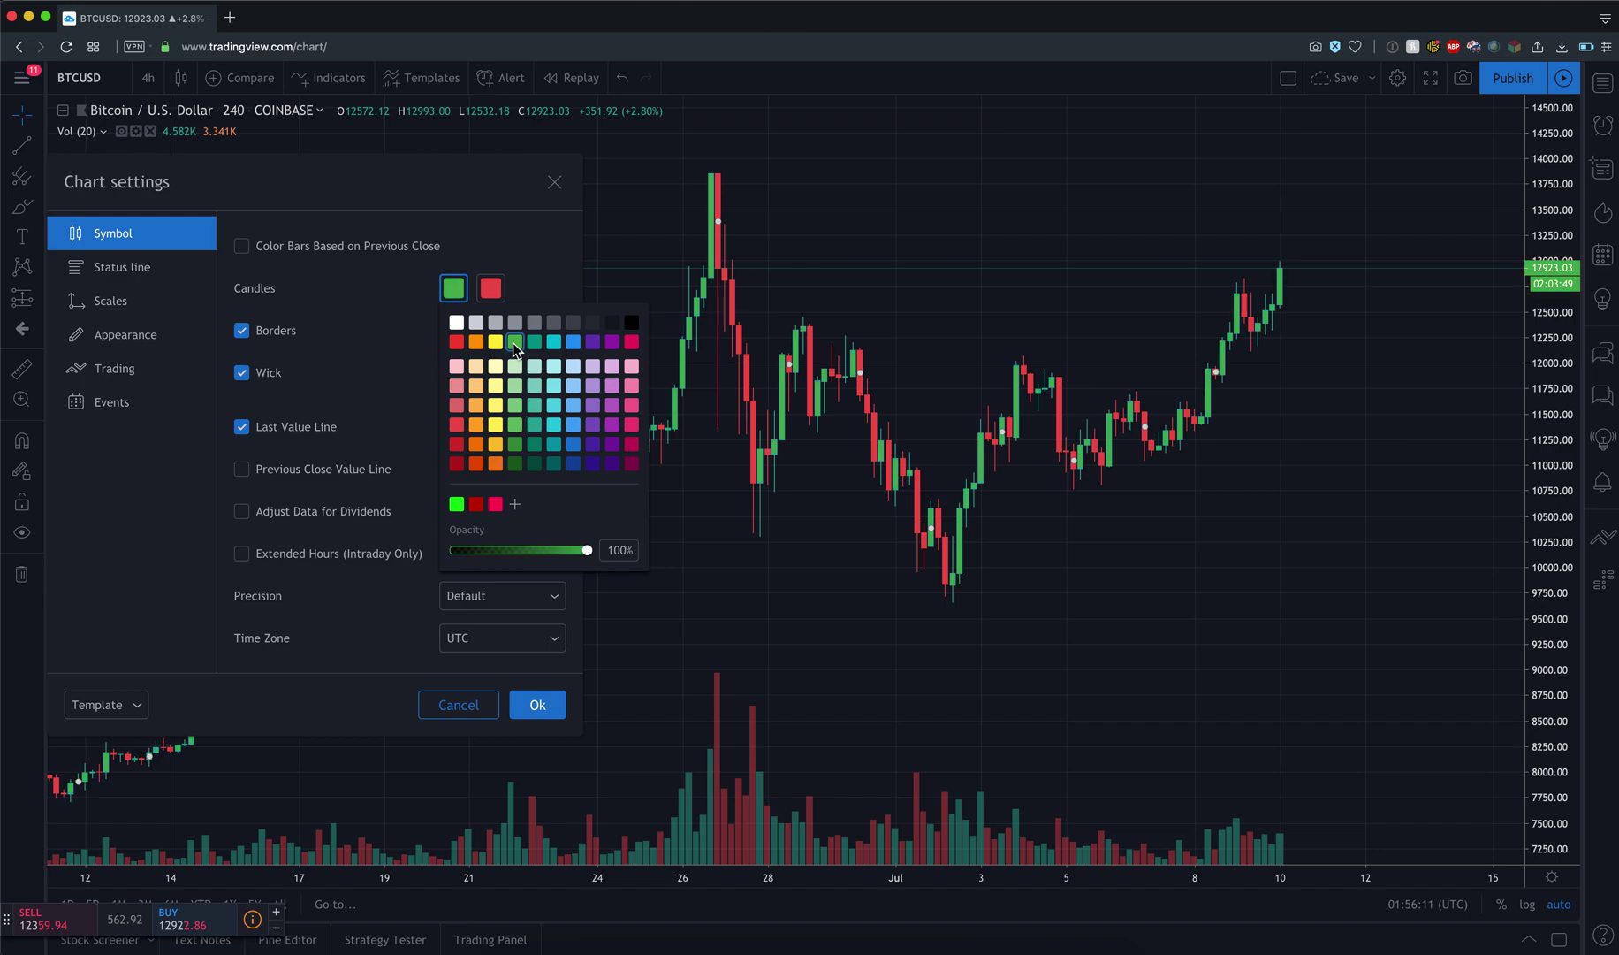
left_click(518, 509)
left_click(546, 391)
left_click_drag(546, 392, 619, 354)
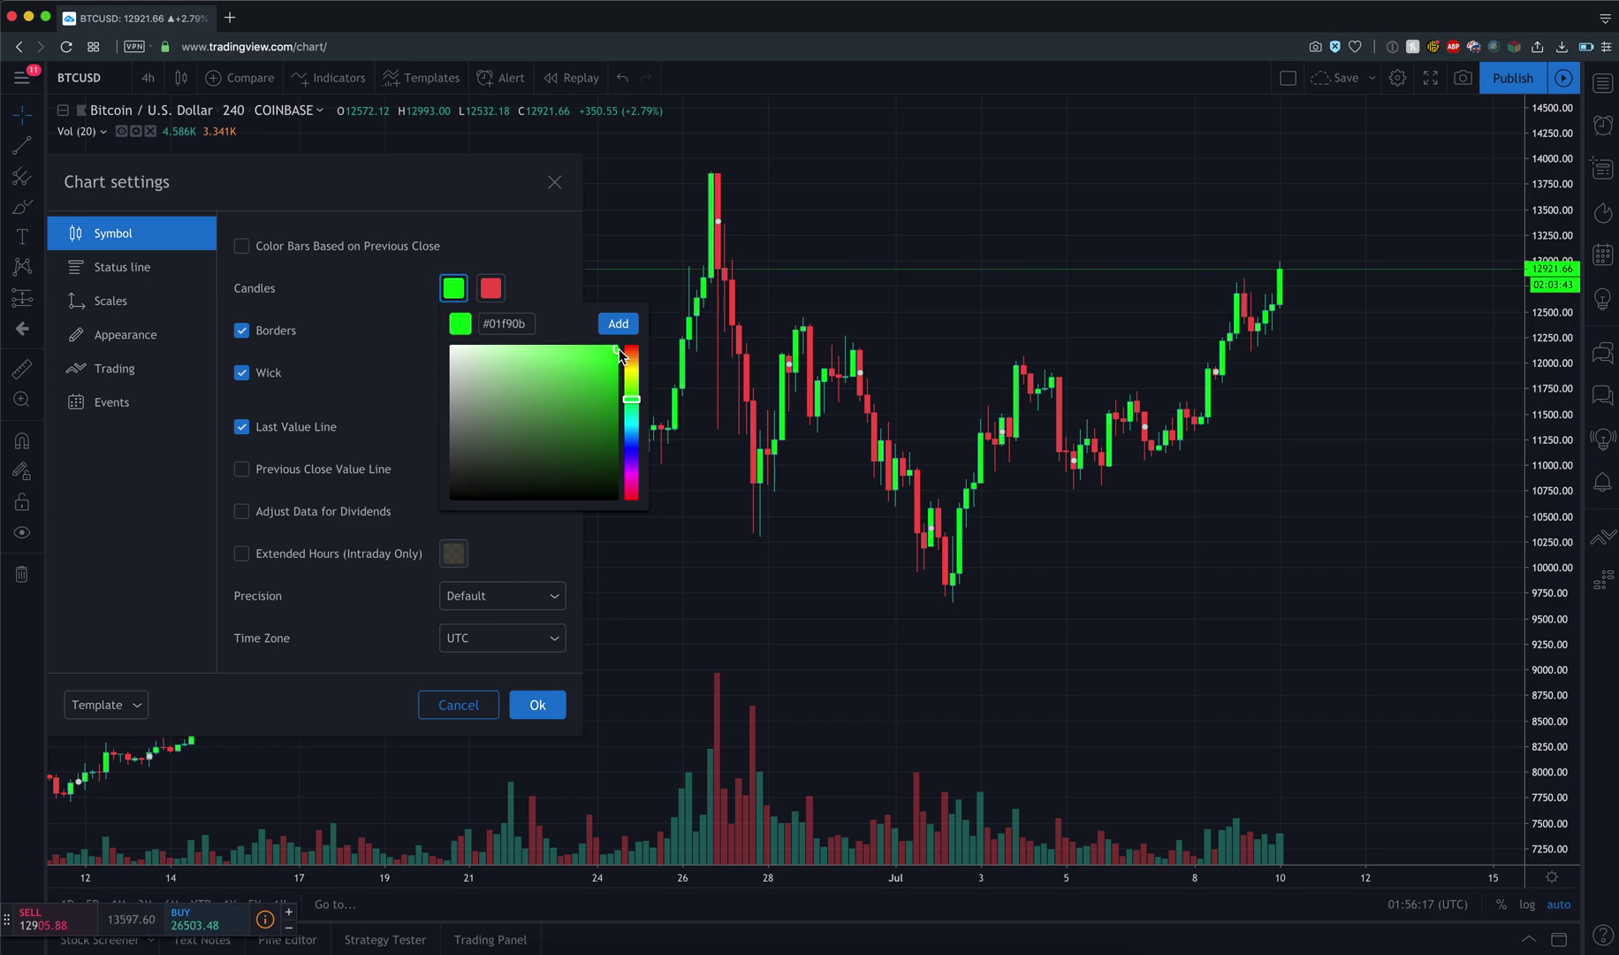
left_click(619, 323)
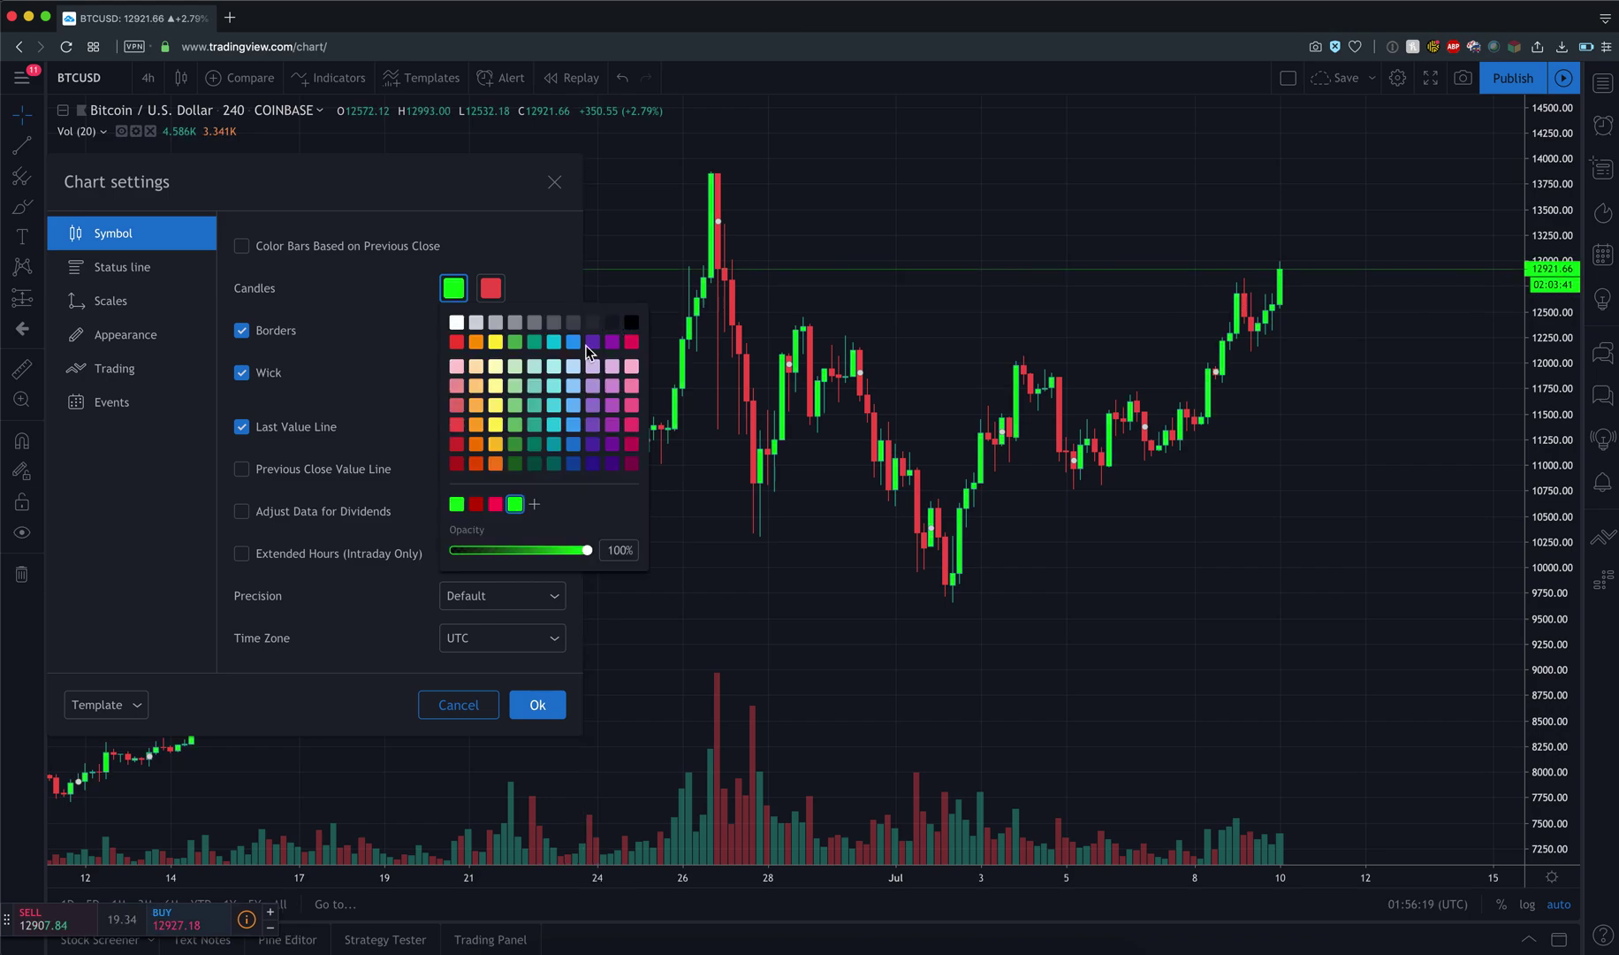
Step: Set the falling candle body to bright red #fc1808 and save it as a custom color
left_click(493, 290)
left_click(493, 290)
left_click(495, 341)
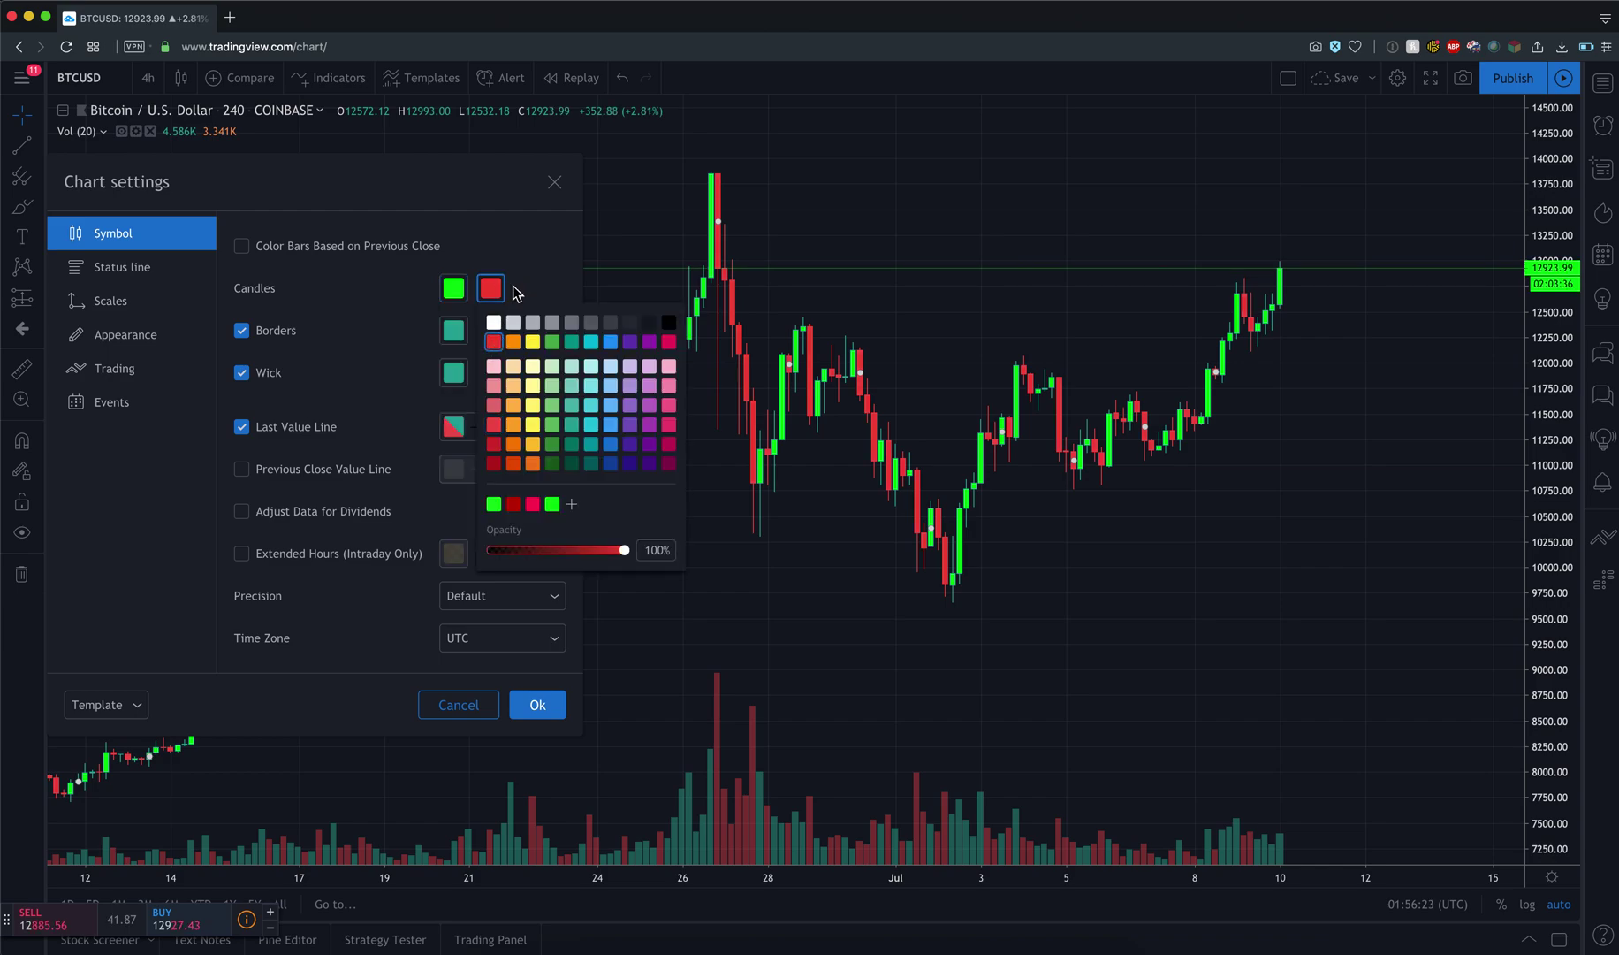
left_click(571, 503)
left_click_drag(619, 352, 654, 354)
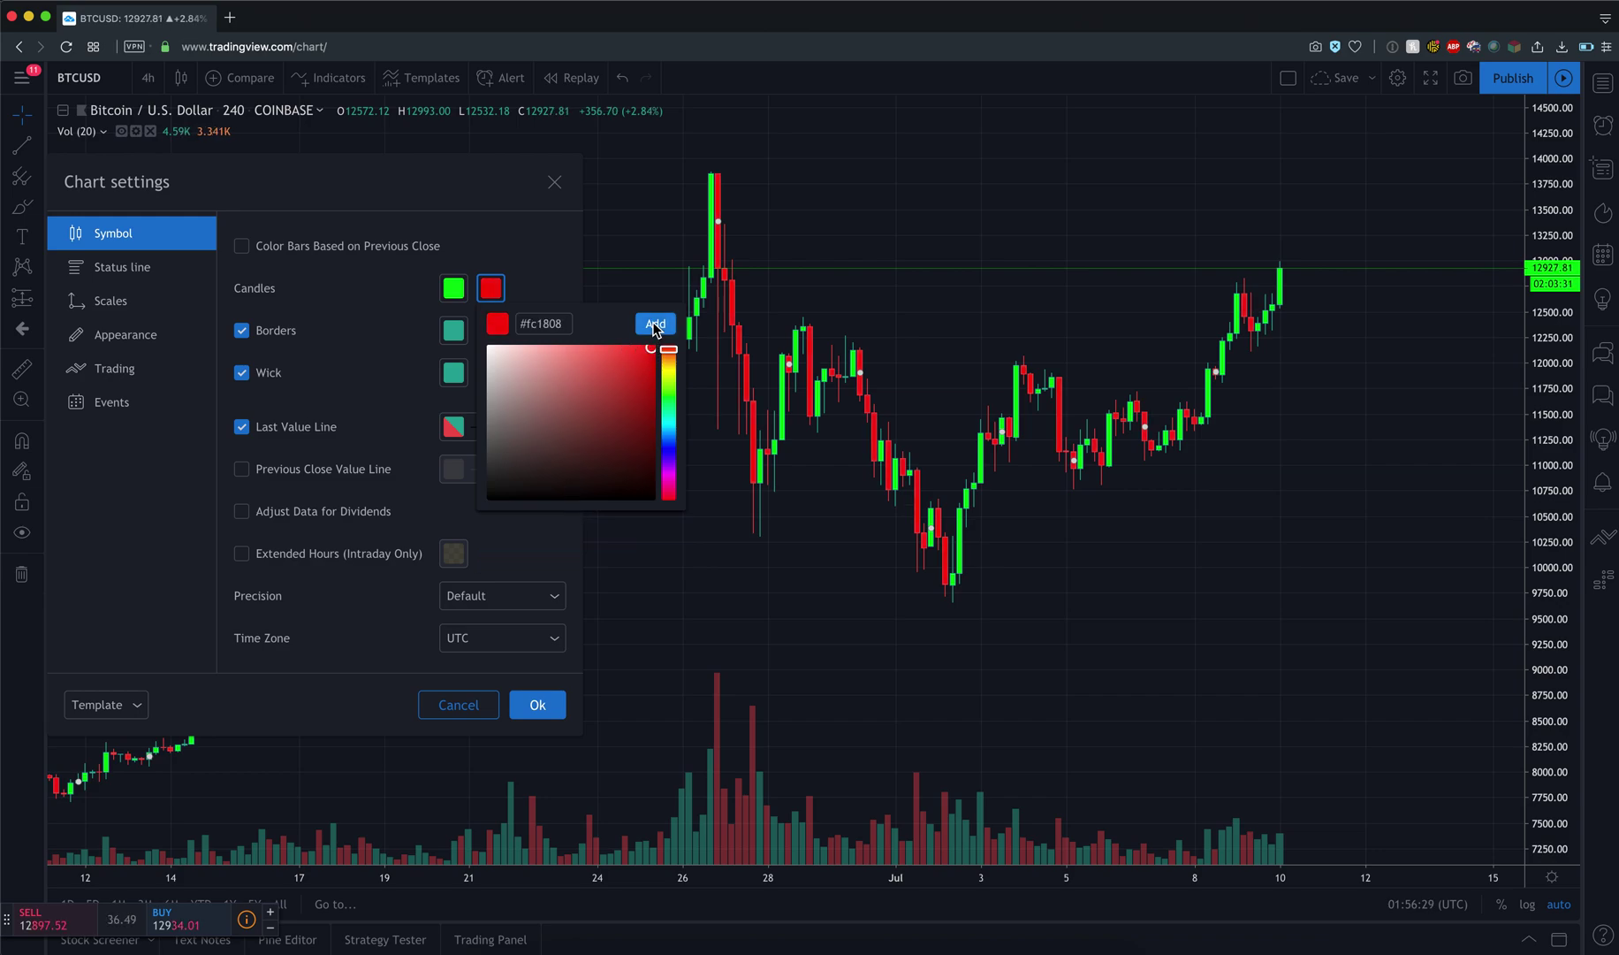
left_click(655, 323)
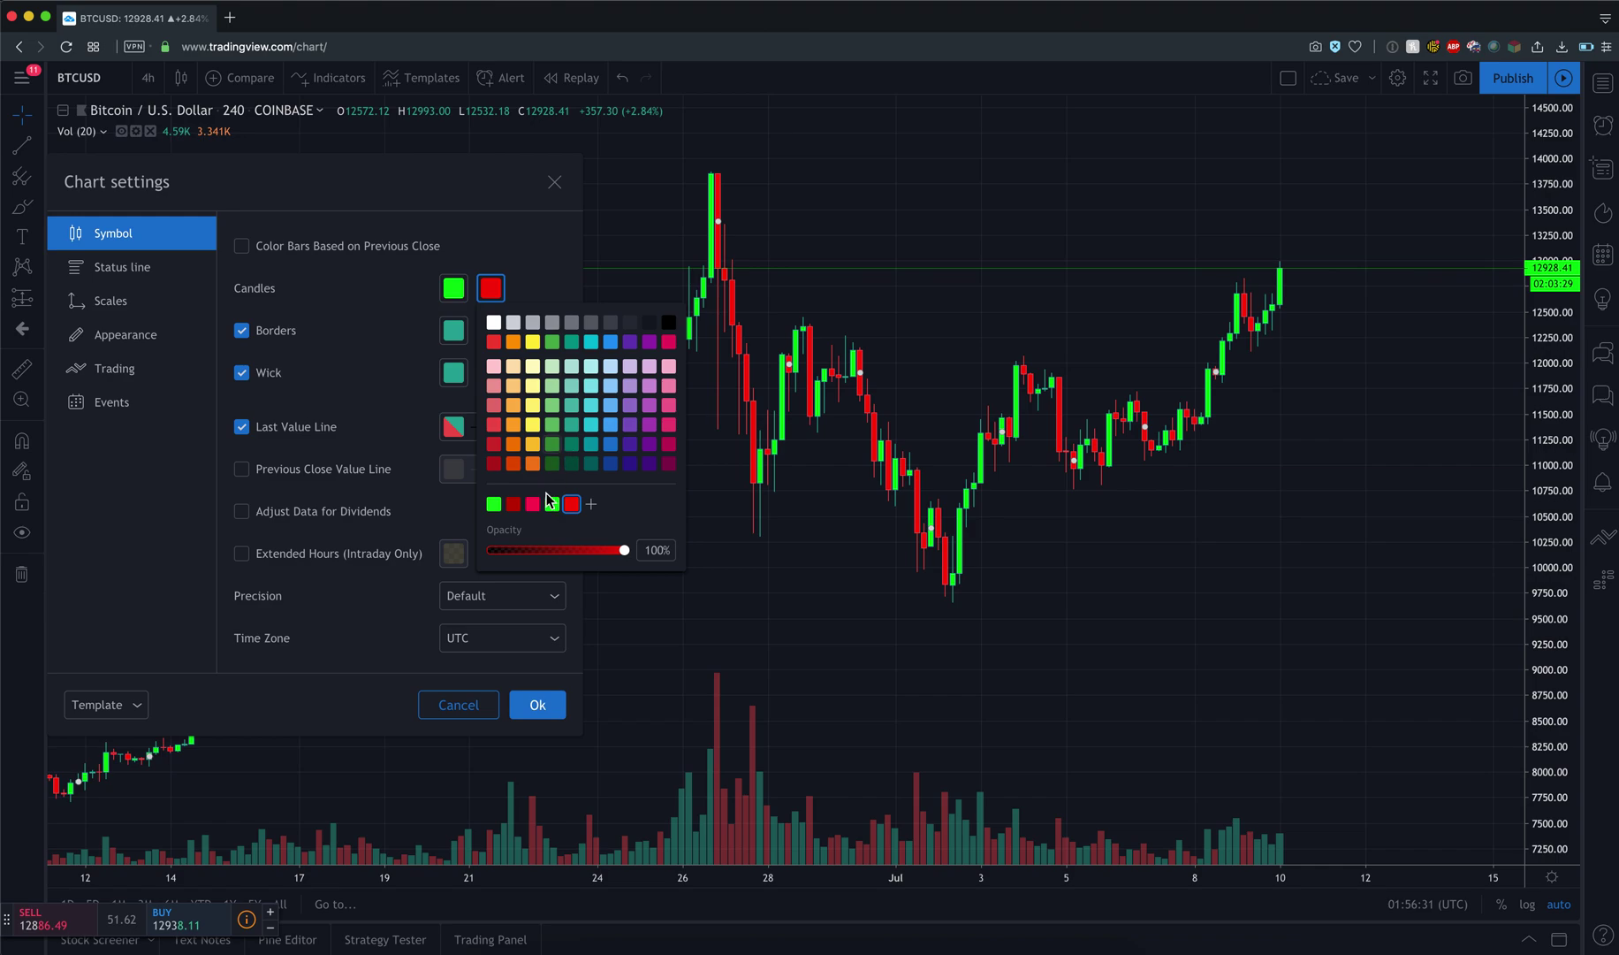
left_click(535, 232)
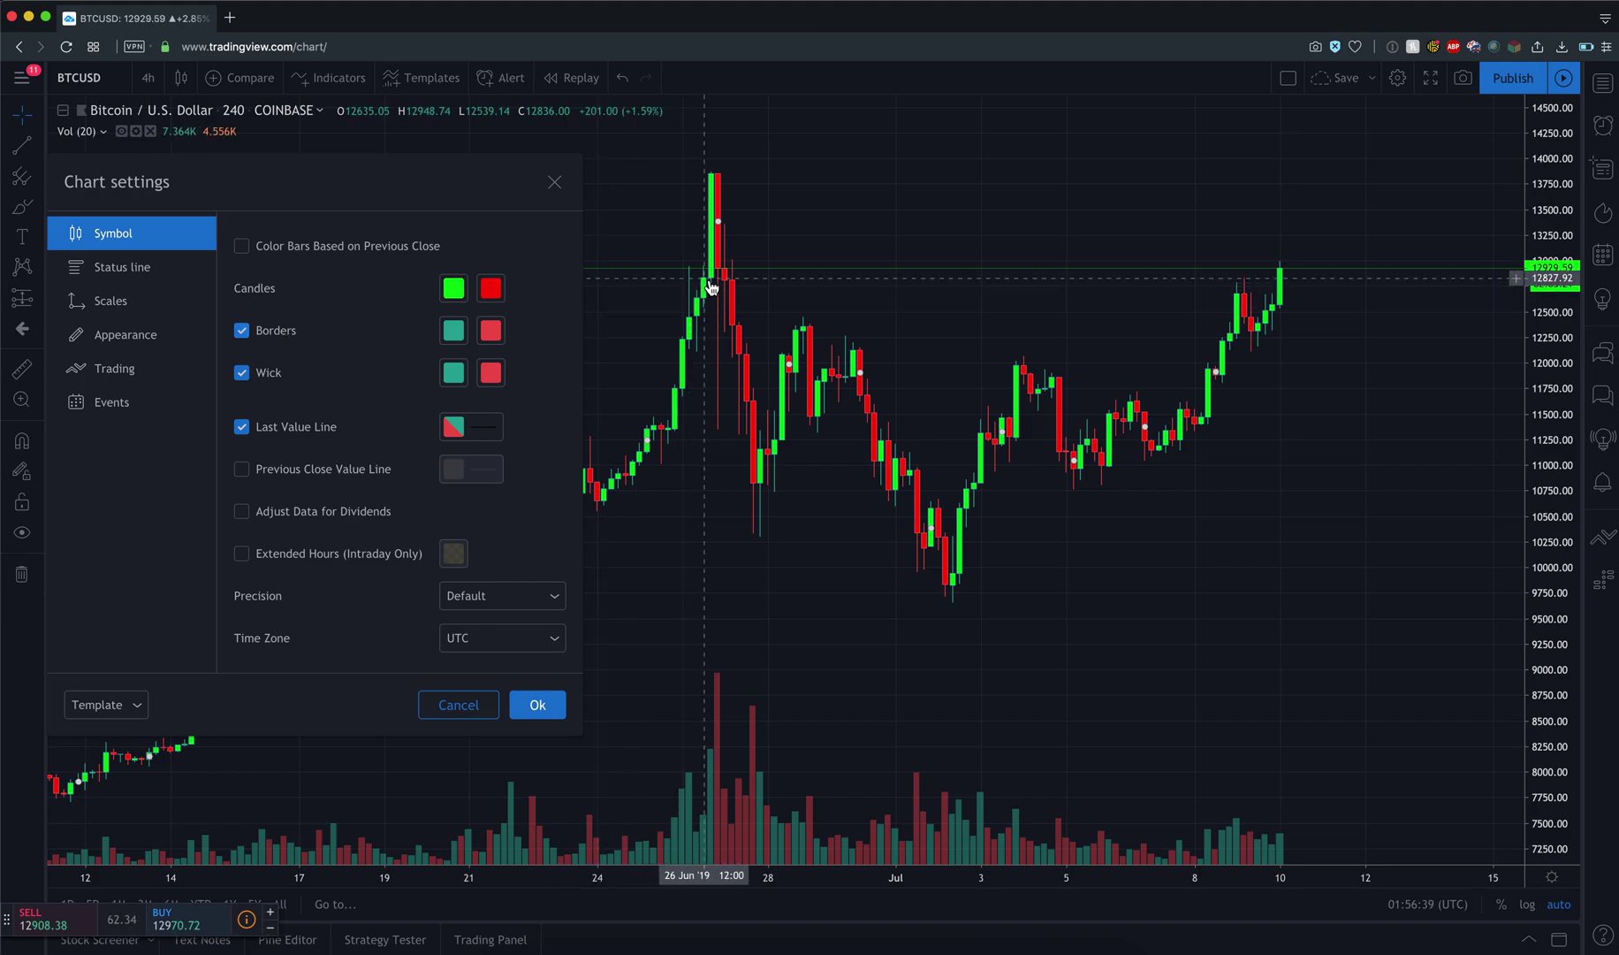
Step: Match the candle borders to the bodies, using the saved bright green for rising and bright red for falling candles
left_click(455, 330)
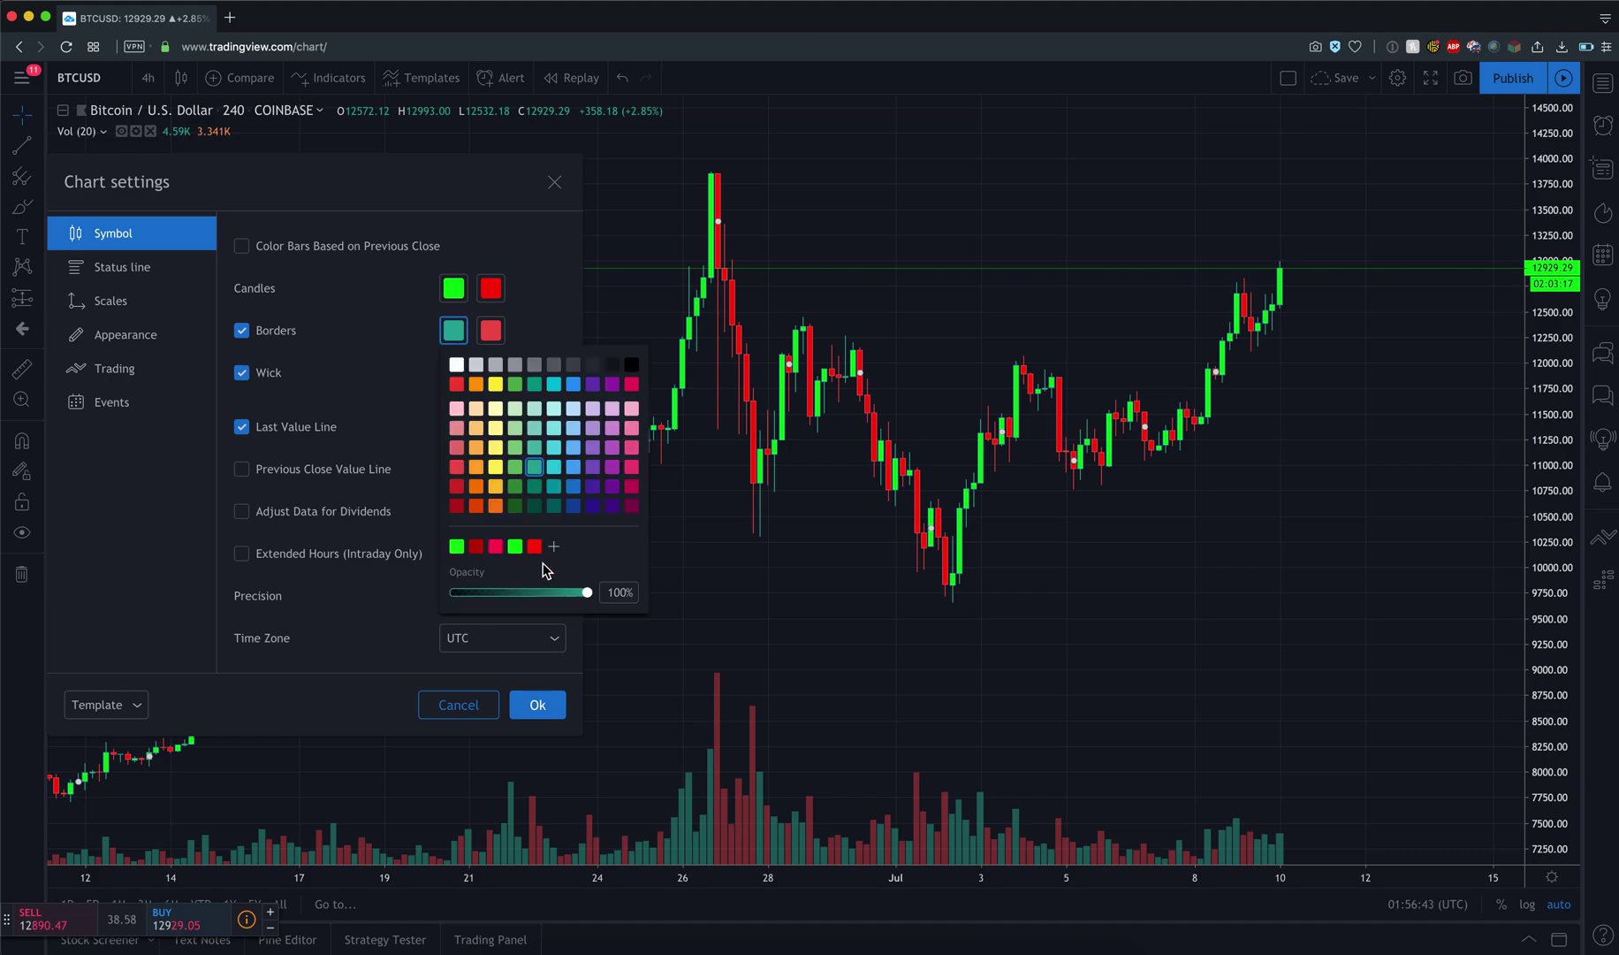
left_click(515, 546)
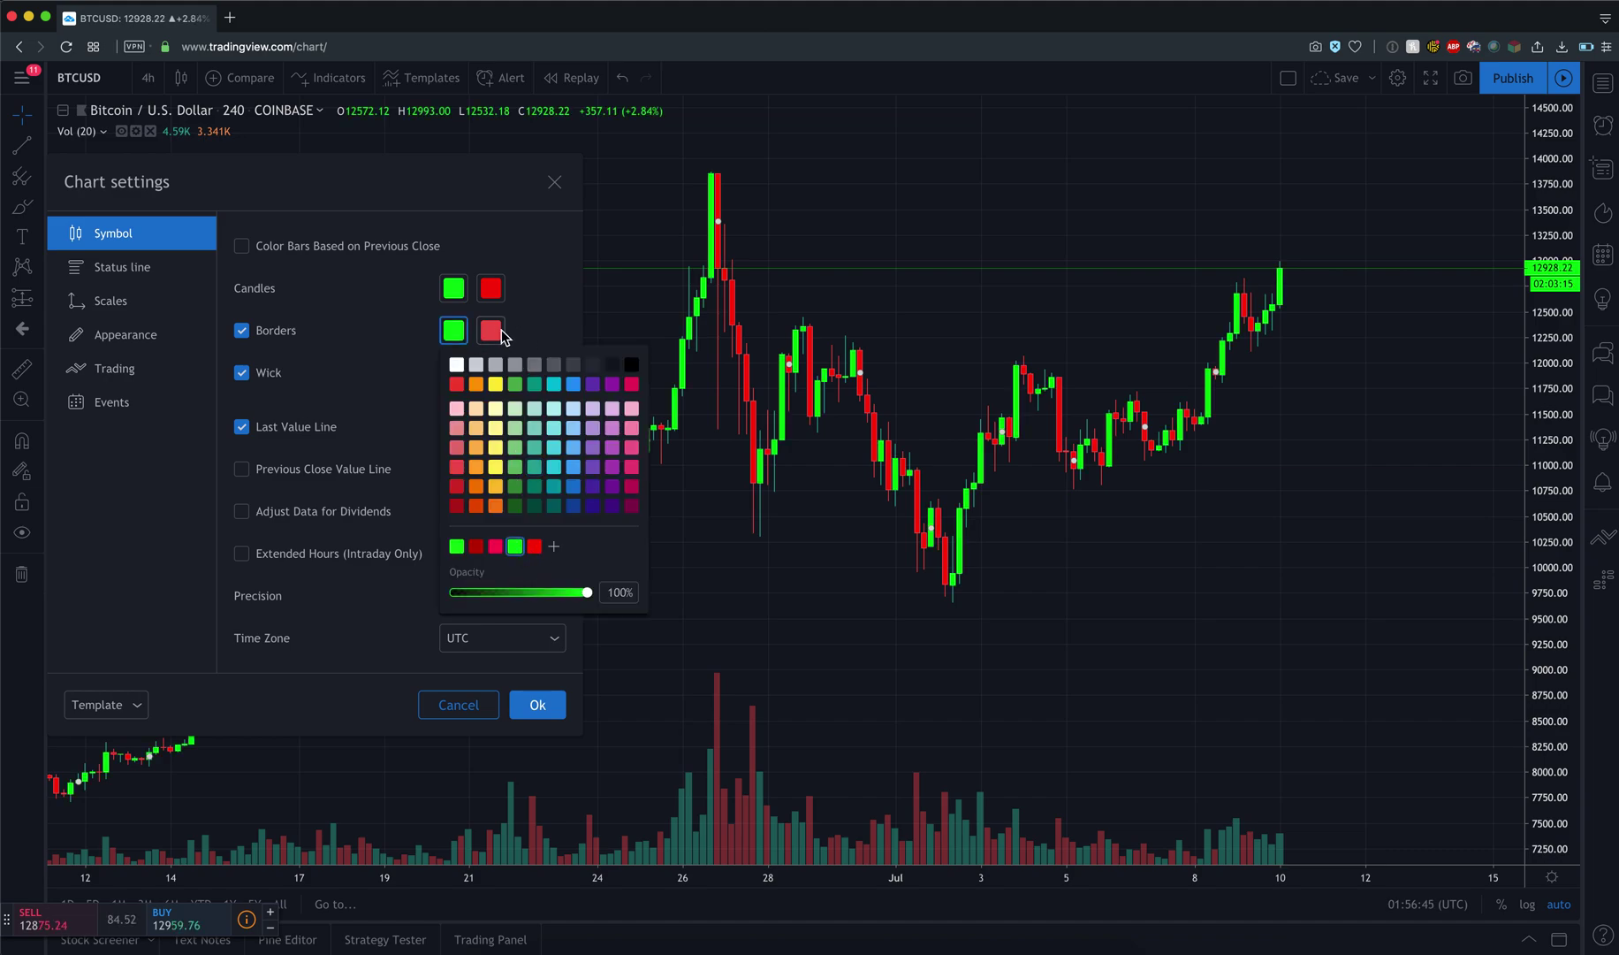
left_click(492, 329)
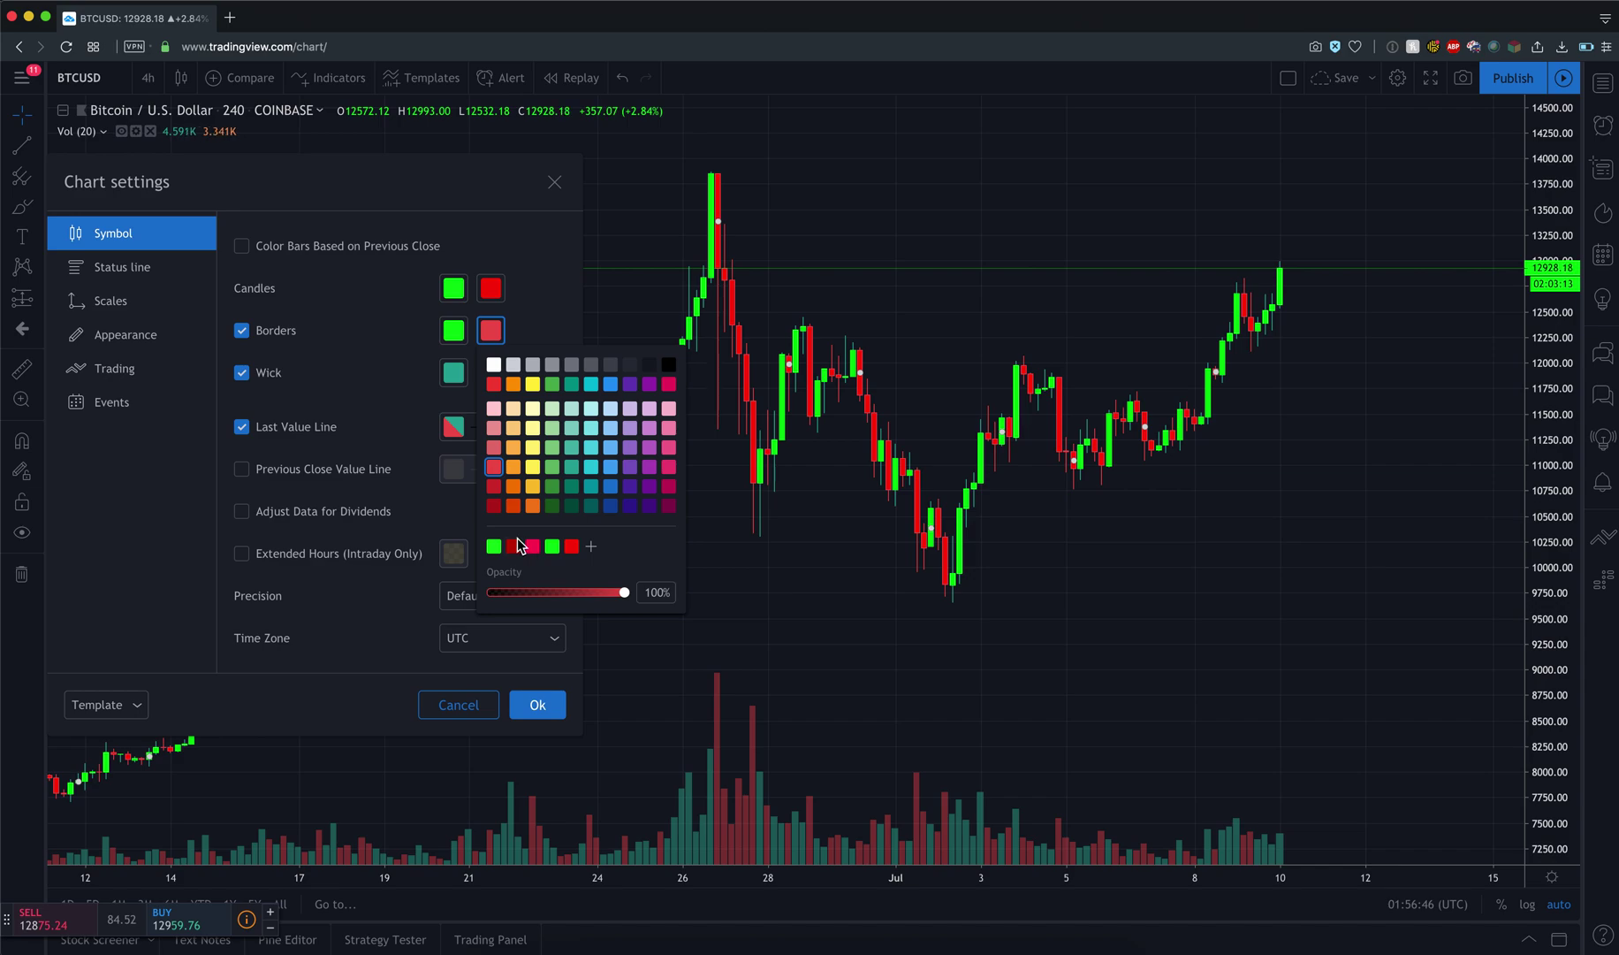
left_click(572, 547)
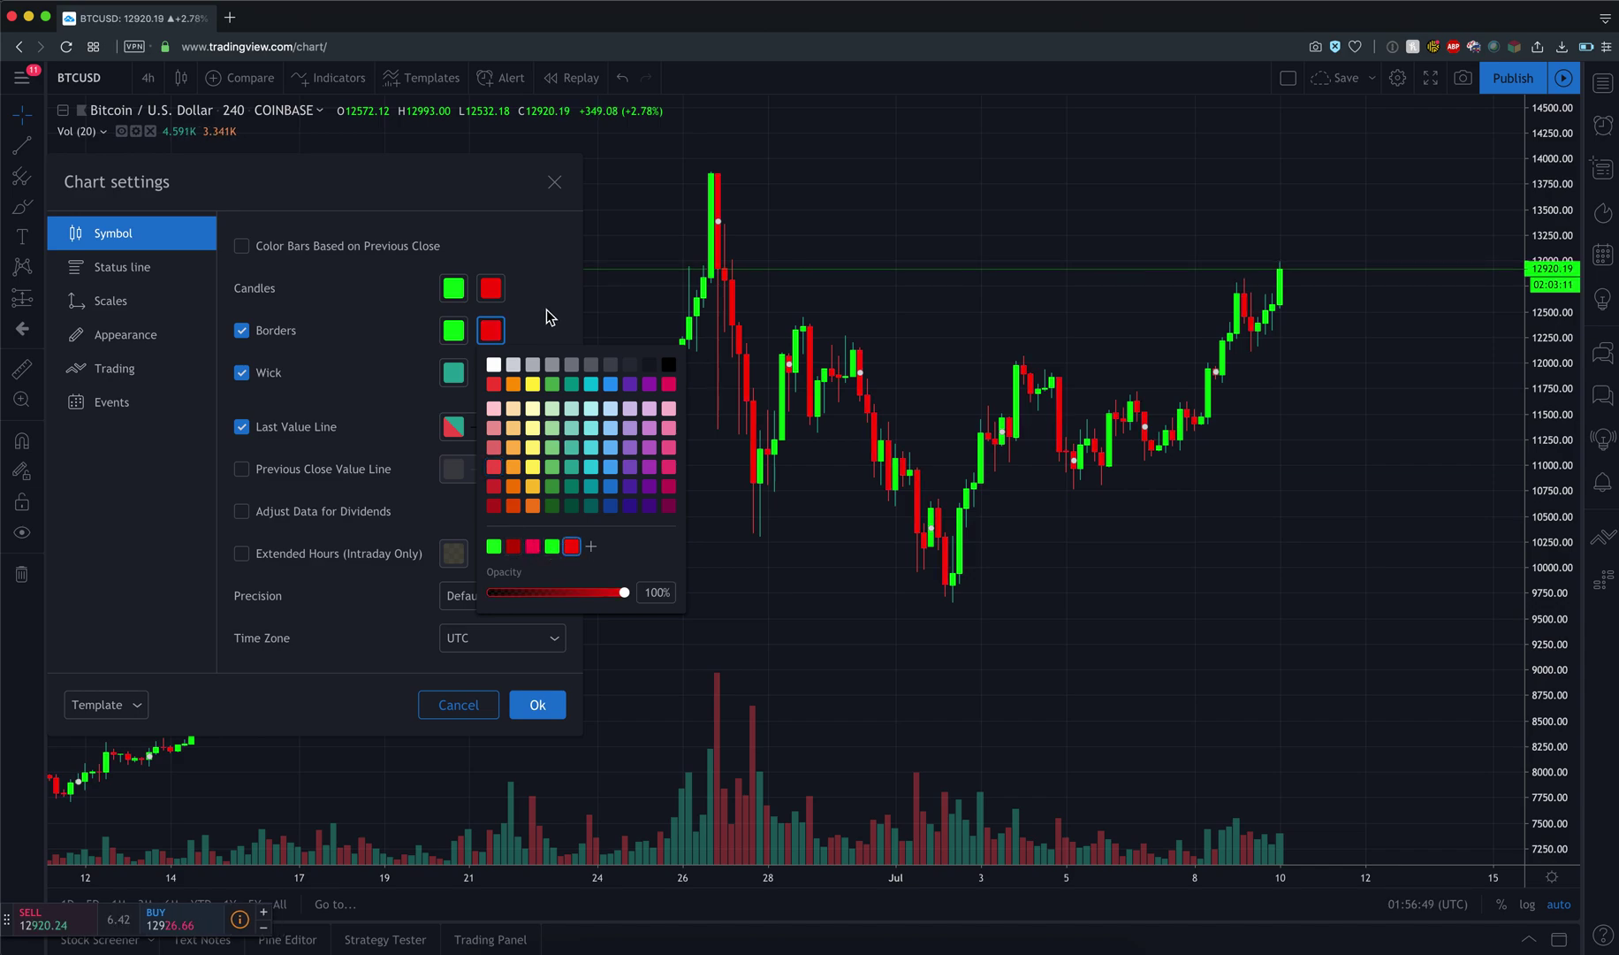
left_click(548, 316)
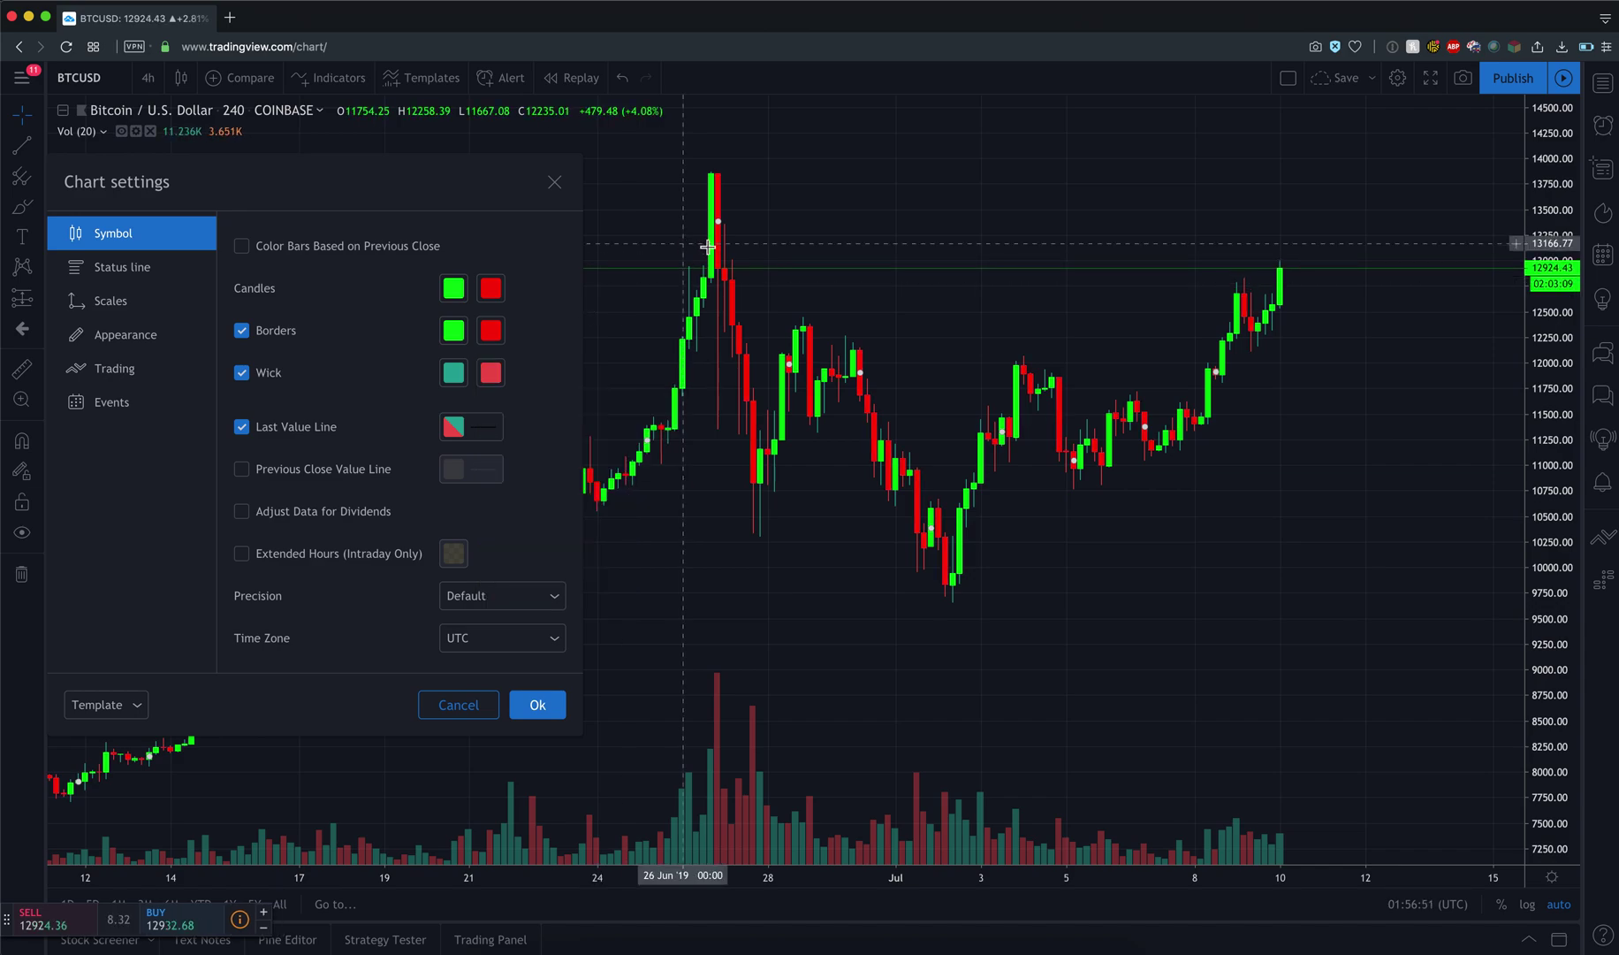
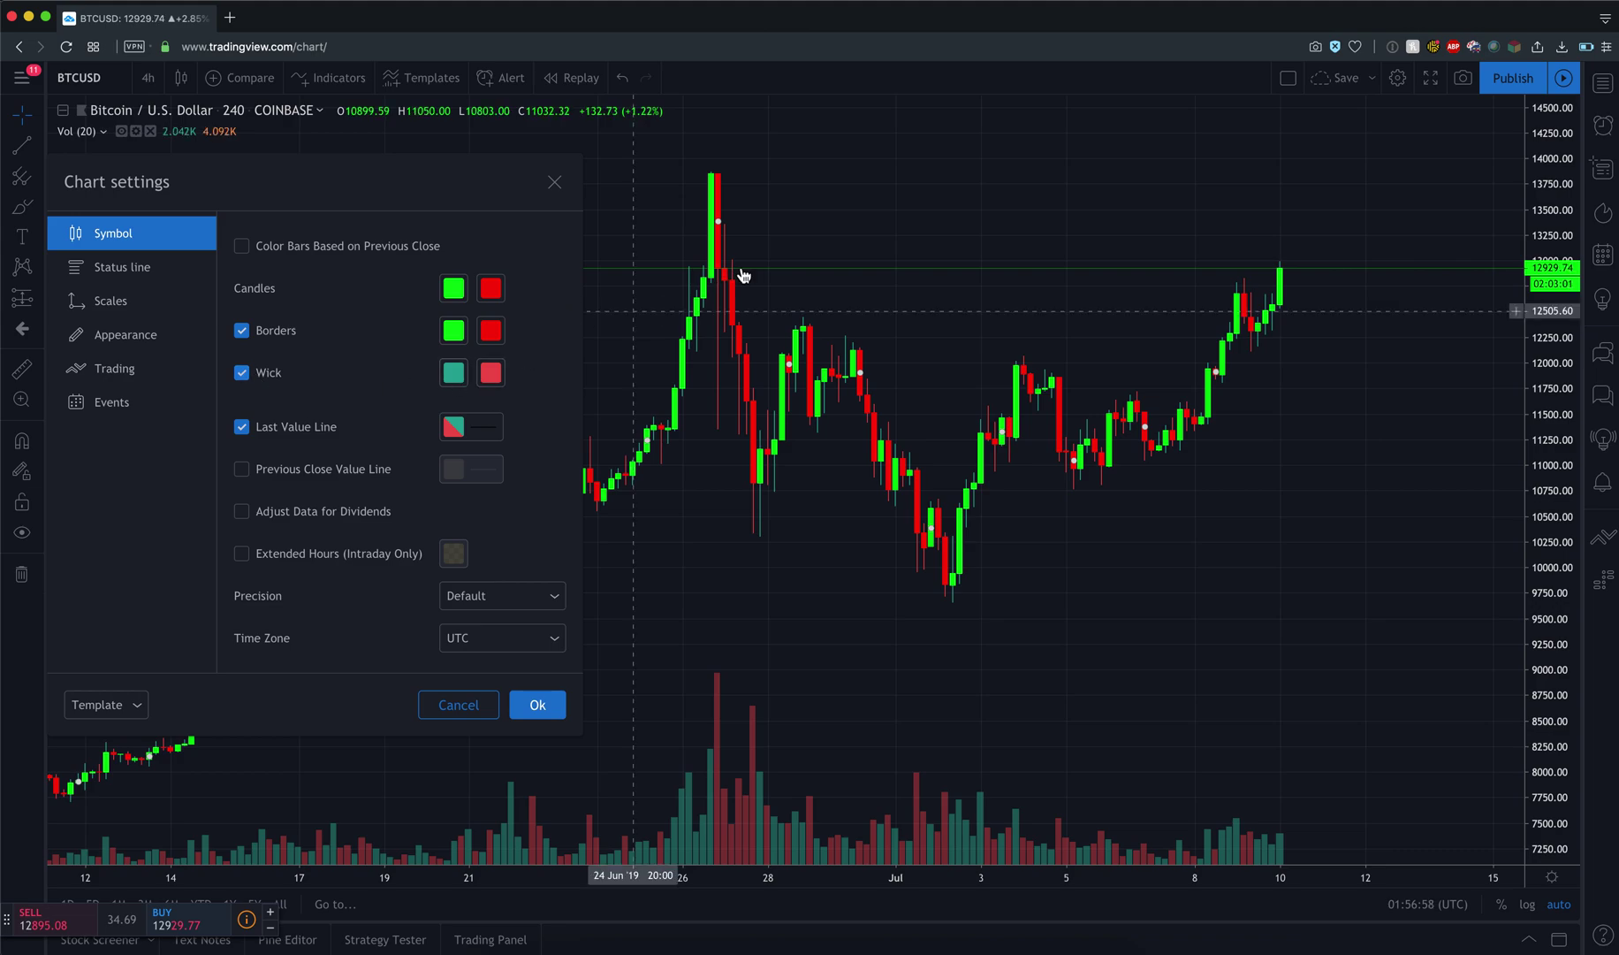
Step: Try the saved bright green and the saved bright red as the rising candles' wick color
left_click(454, 375)
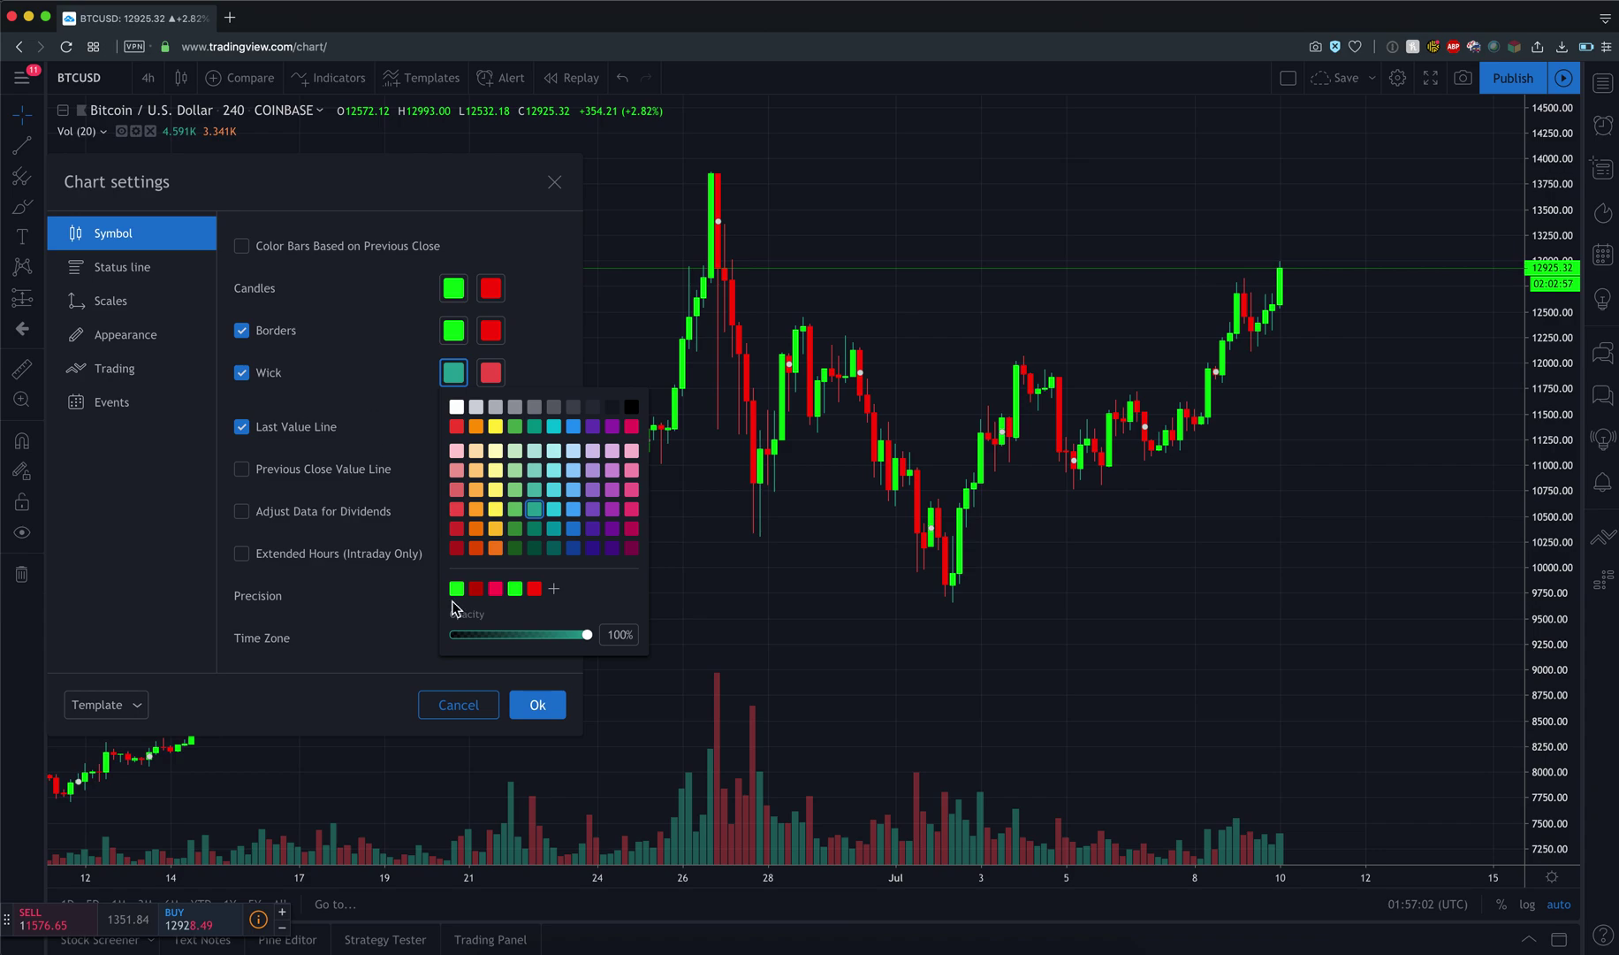
left_click(516, 589)
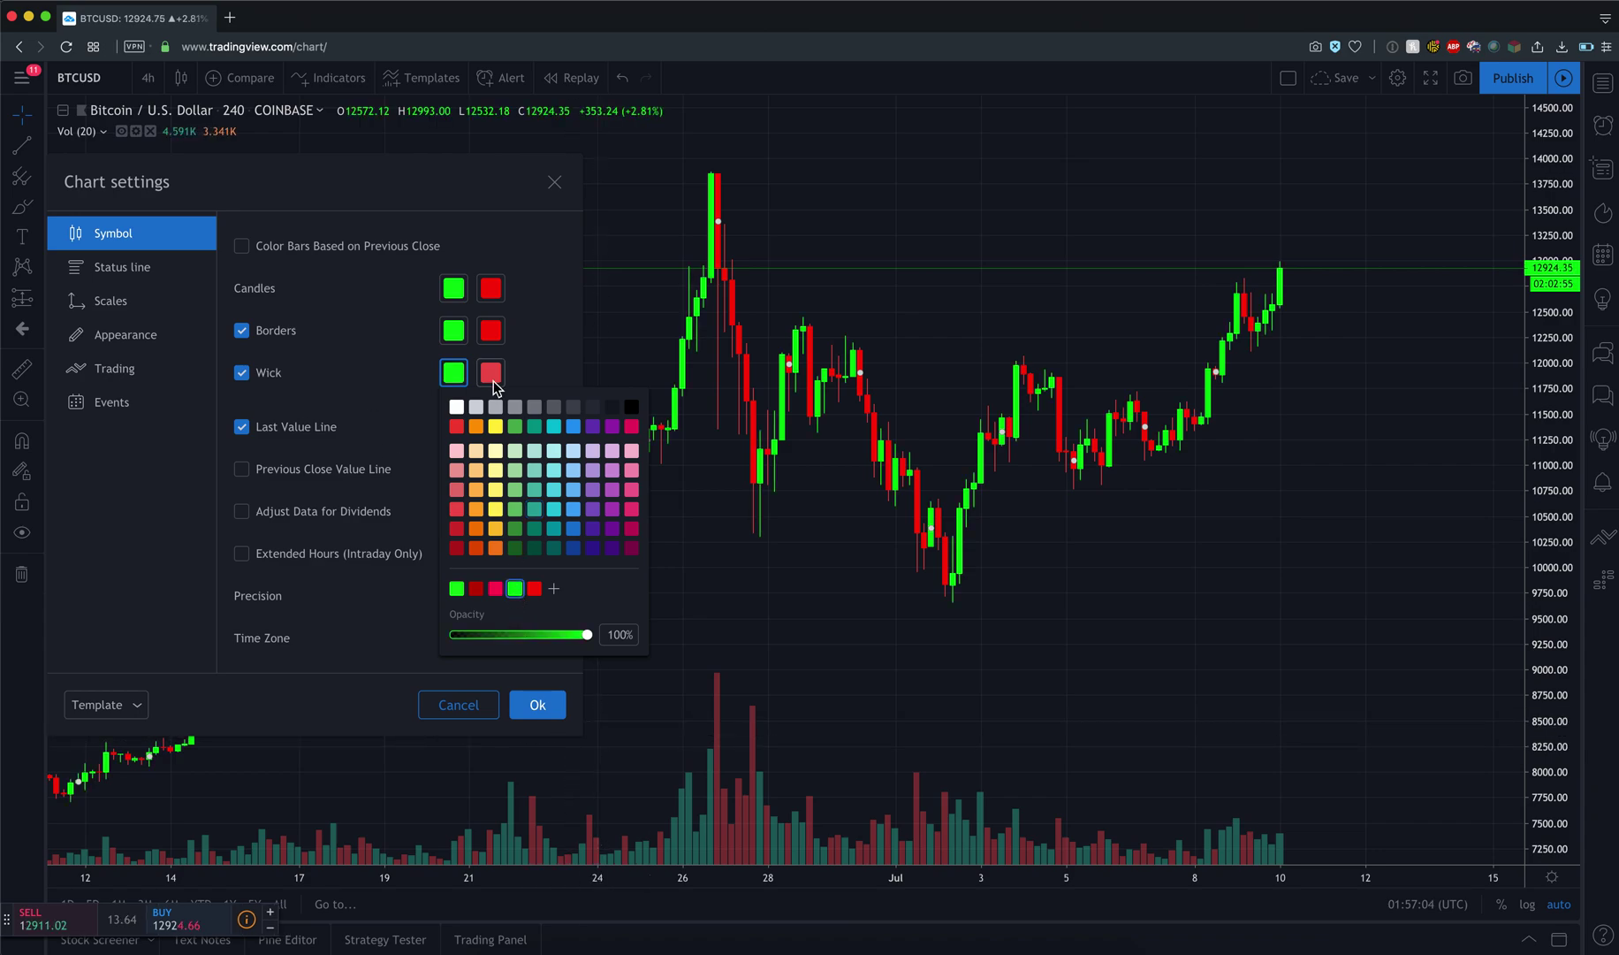
left_click(534, 589)
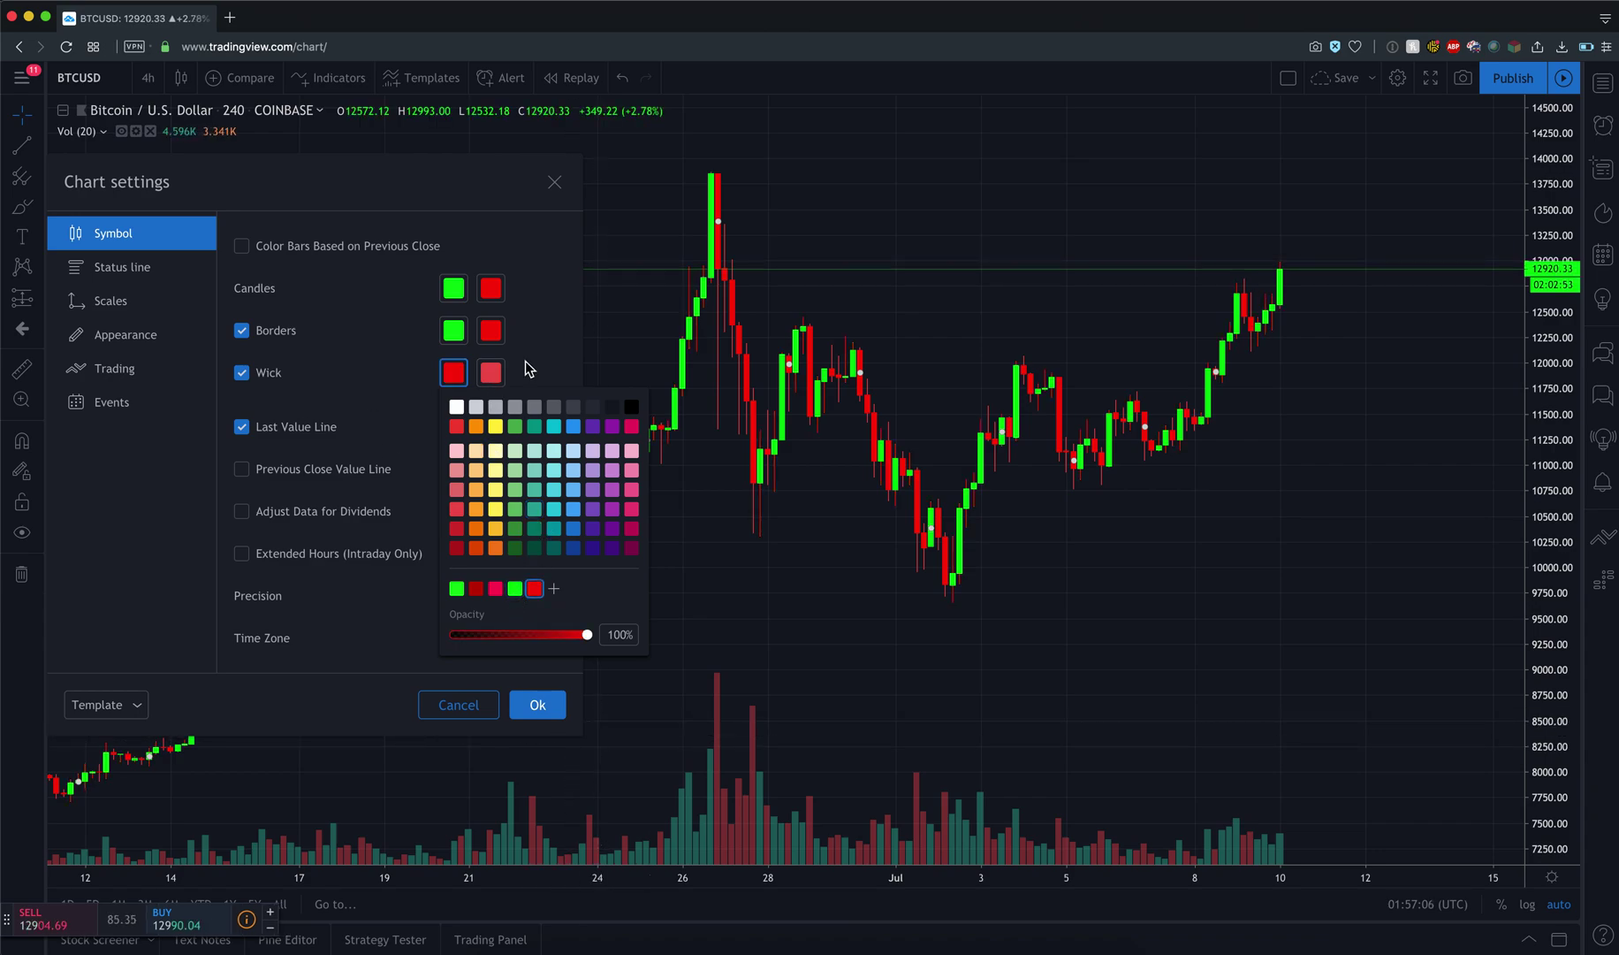
Step: Set the wick color to white for both falling and rising candles
left_click(494, 373)
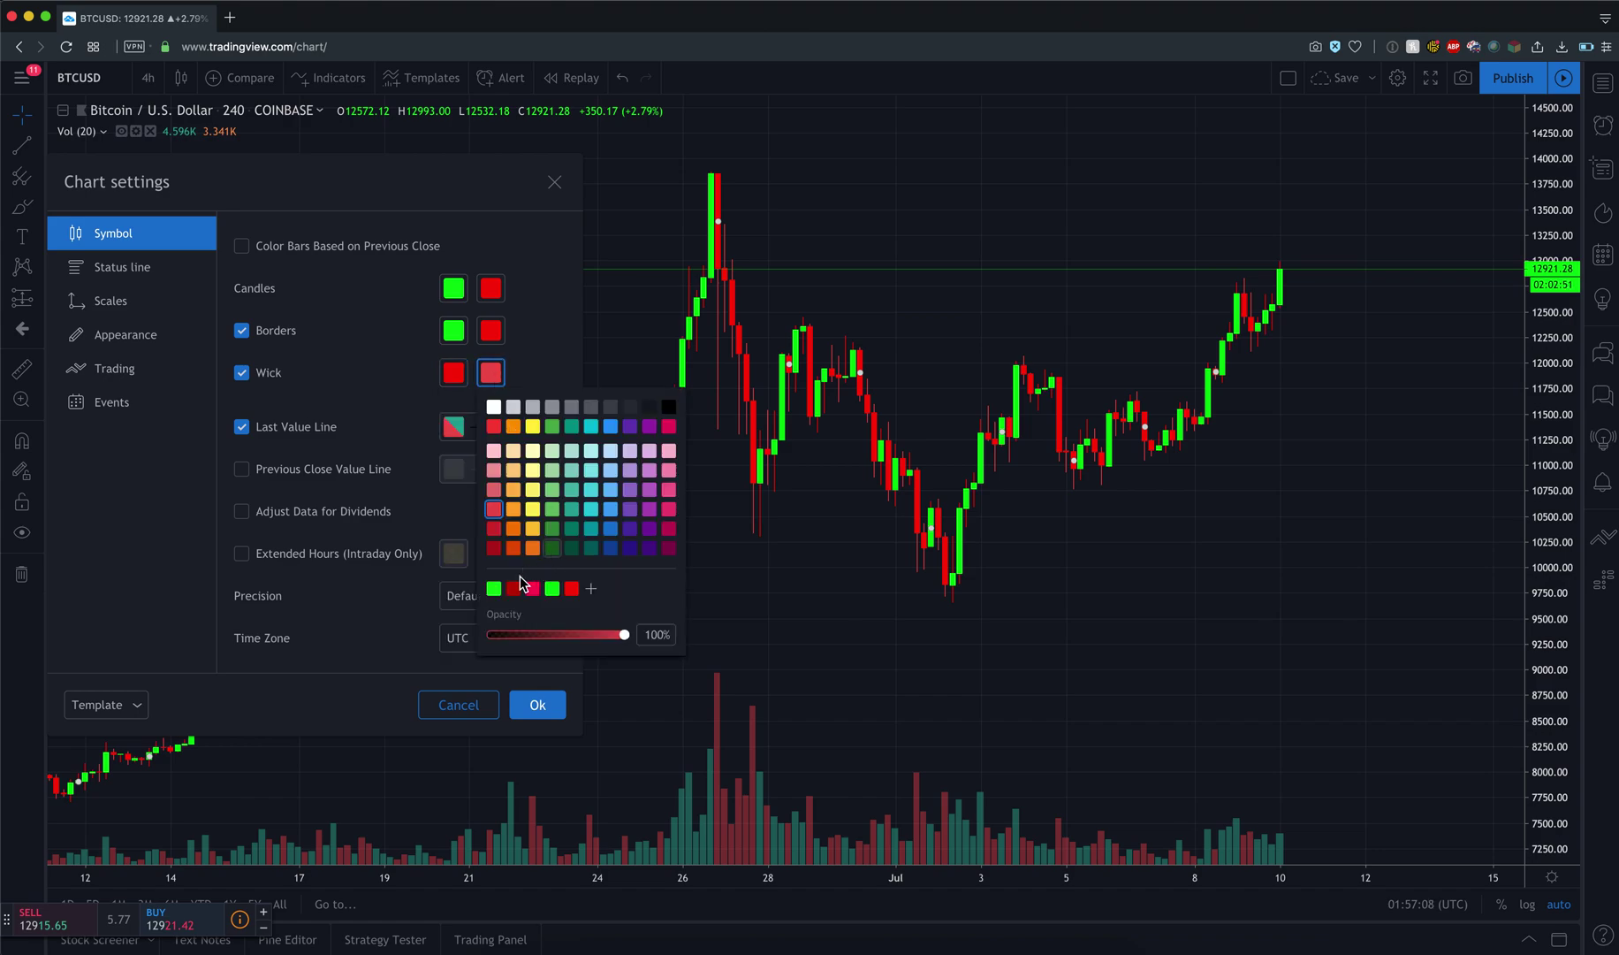
left_click(551, 588)
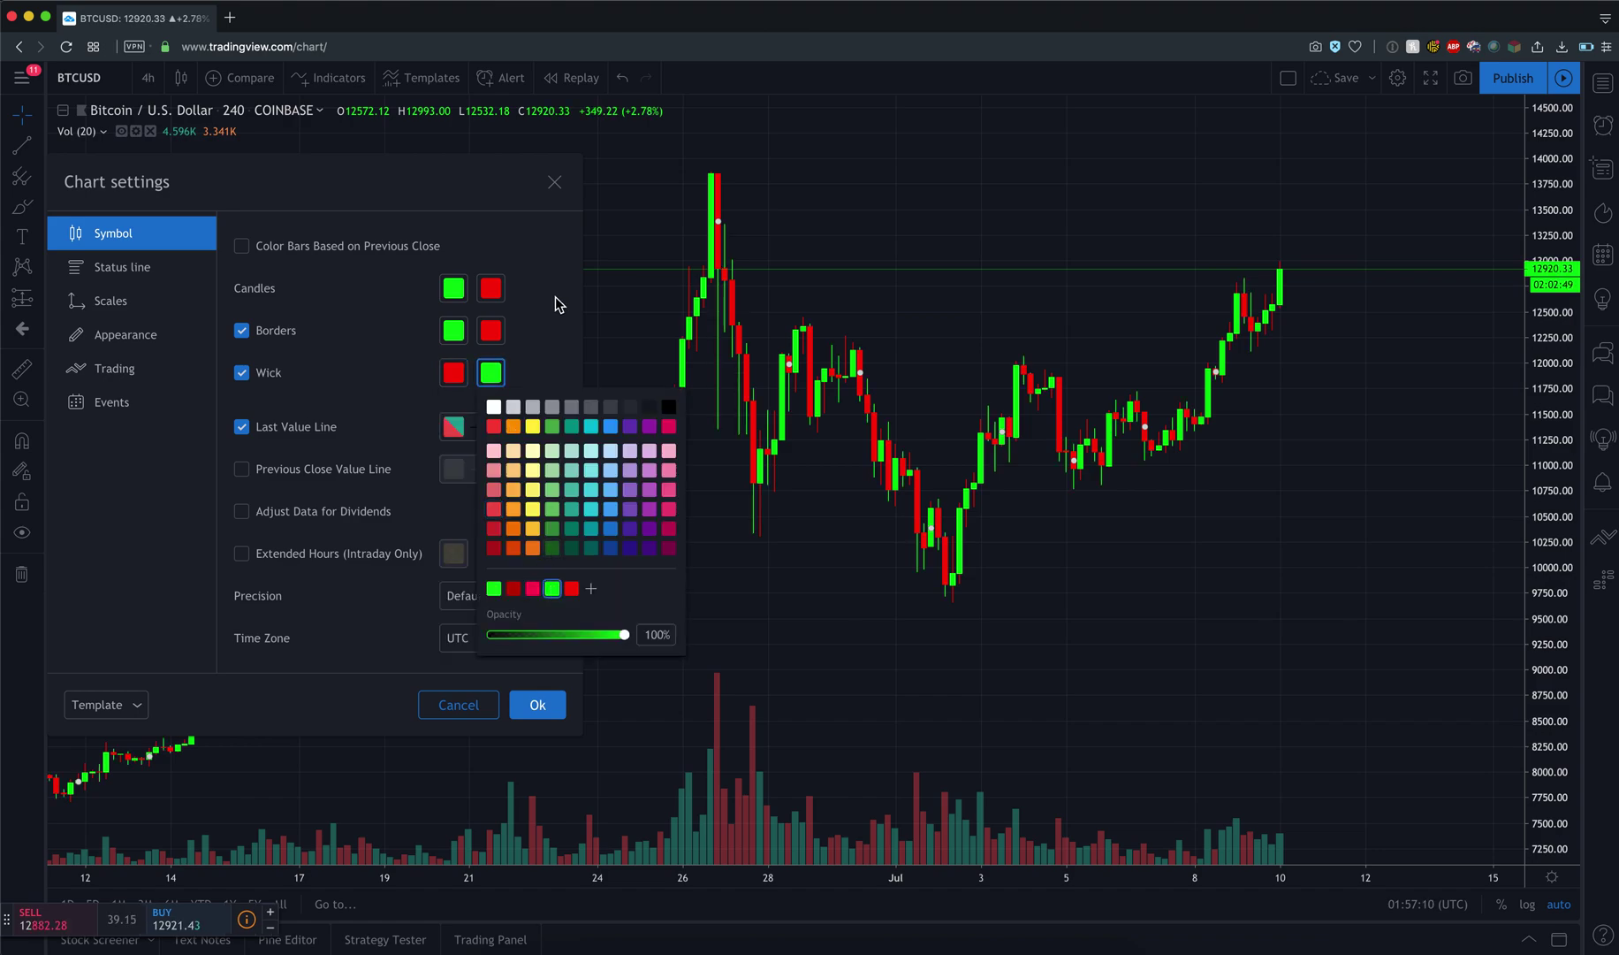
left_click(495, 408)
left_click(456, 373)
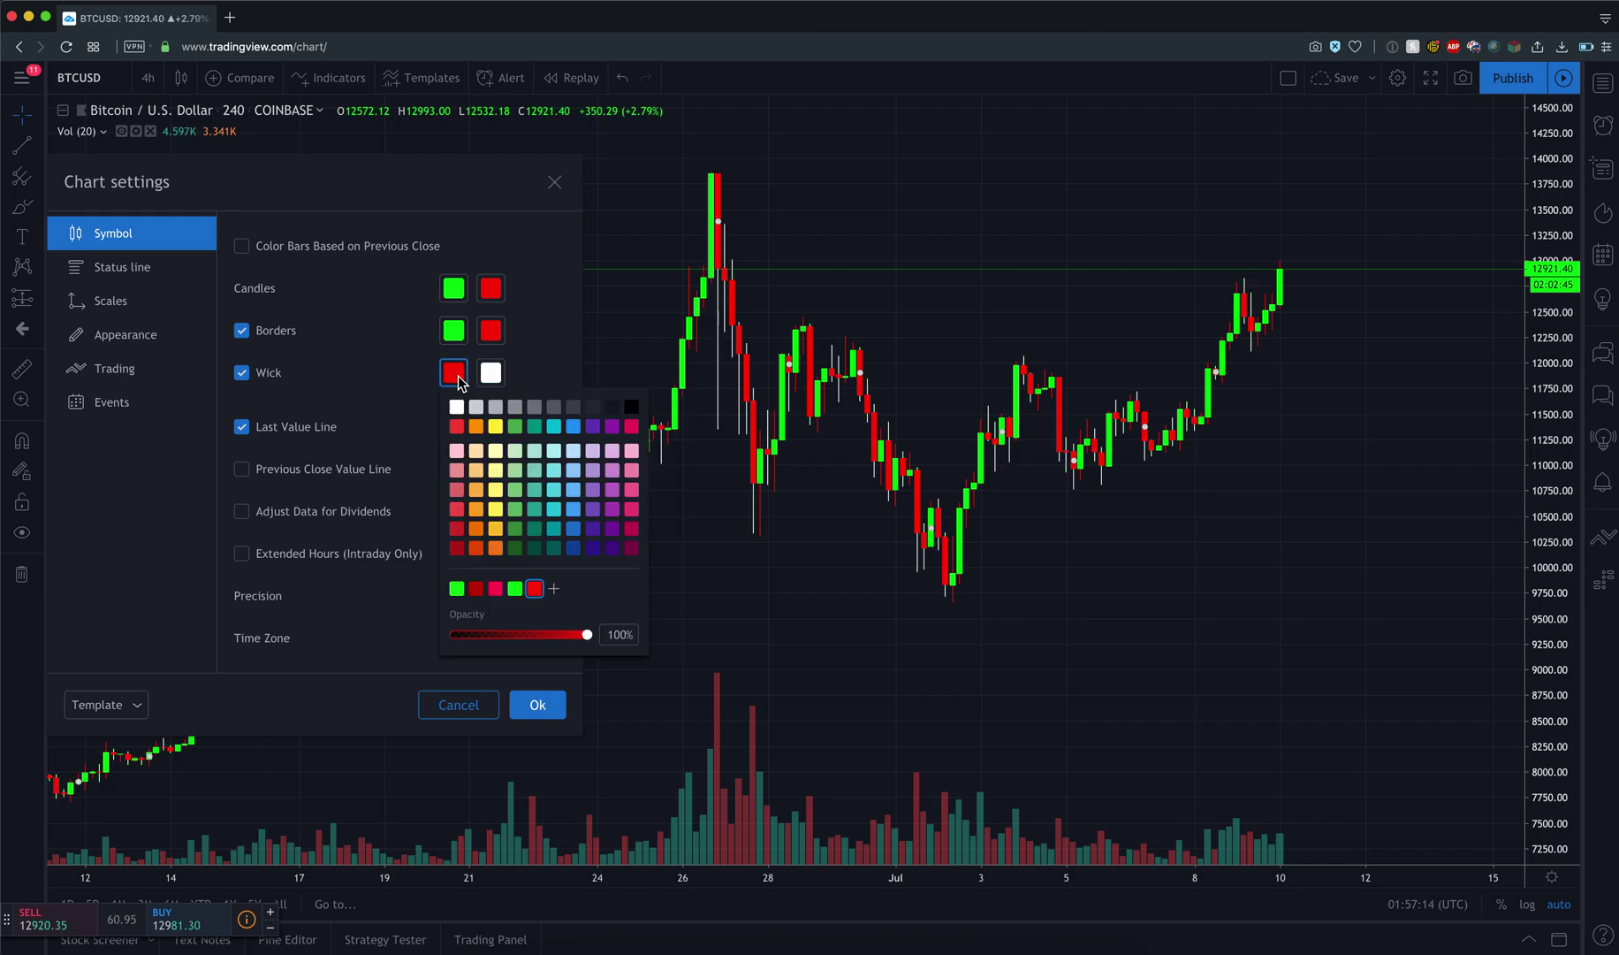
left_click(459, 406)
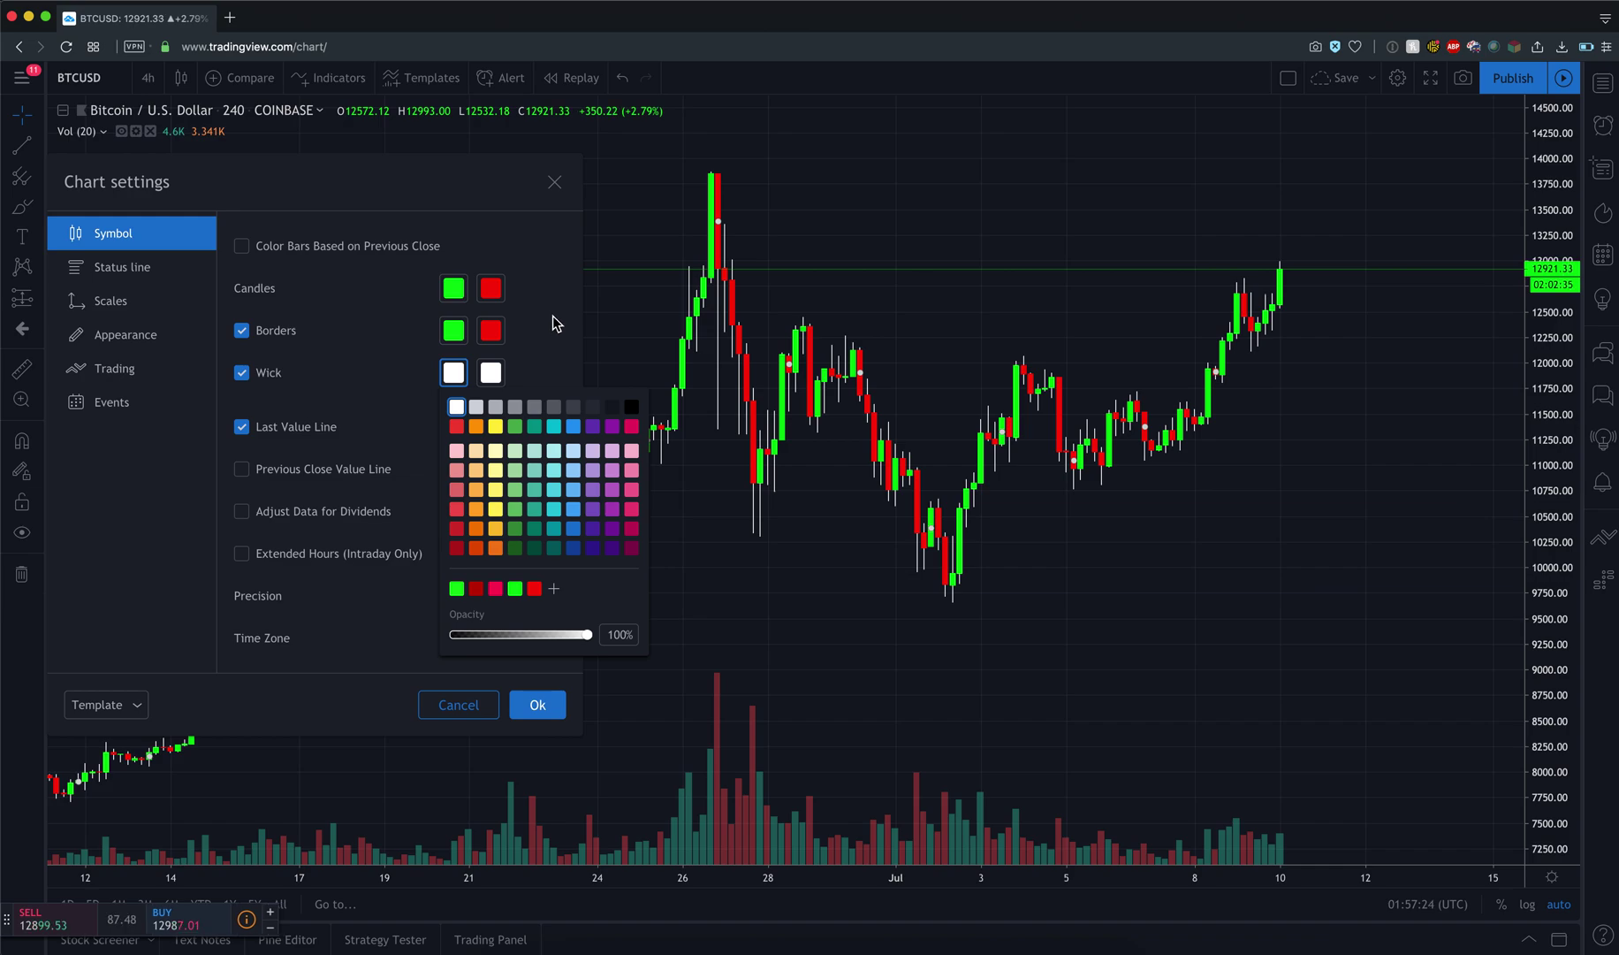
left_click(559, 314)
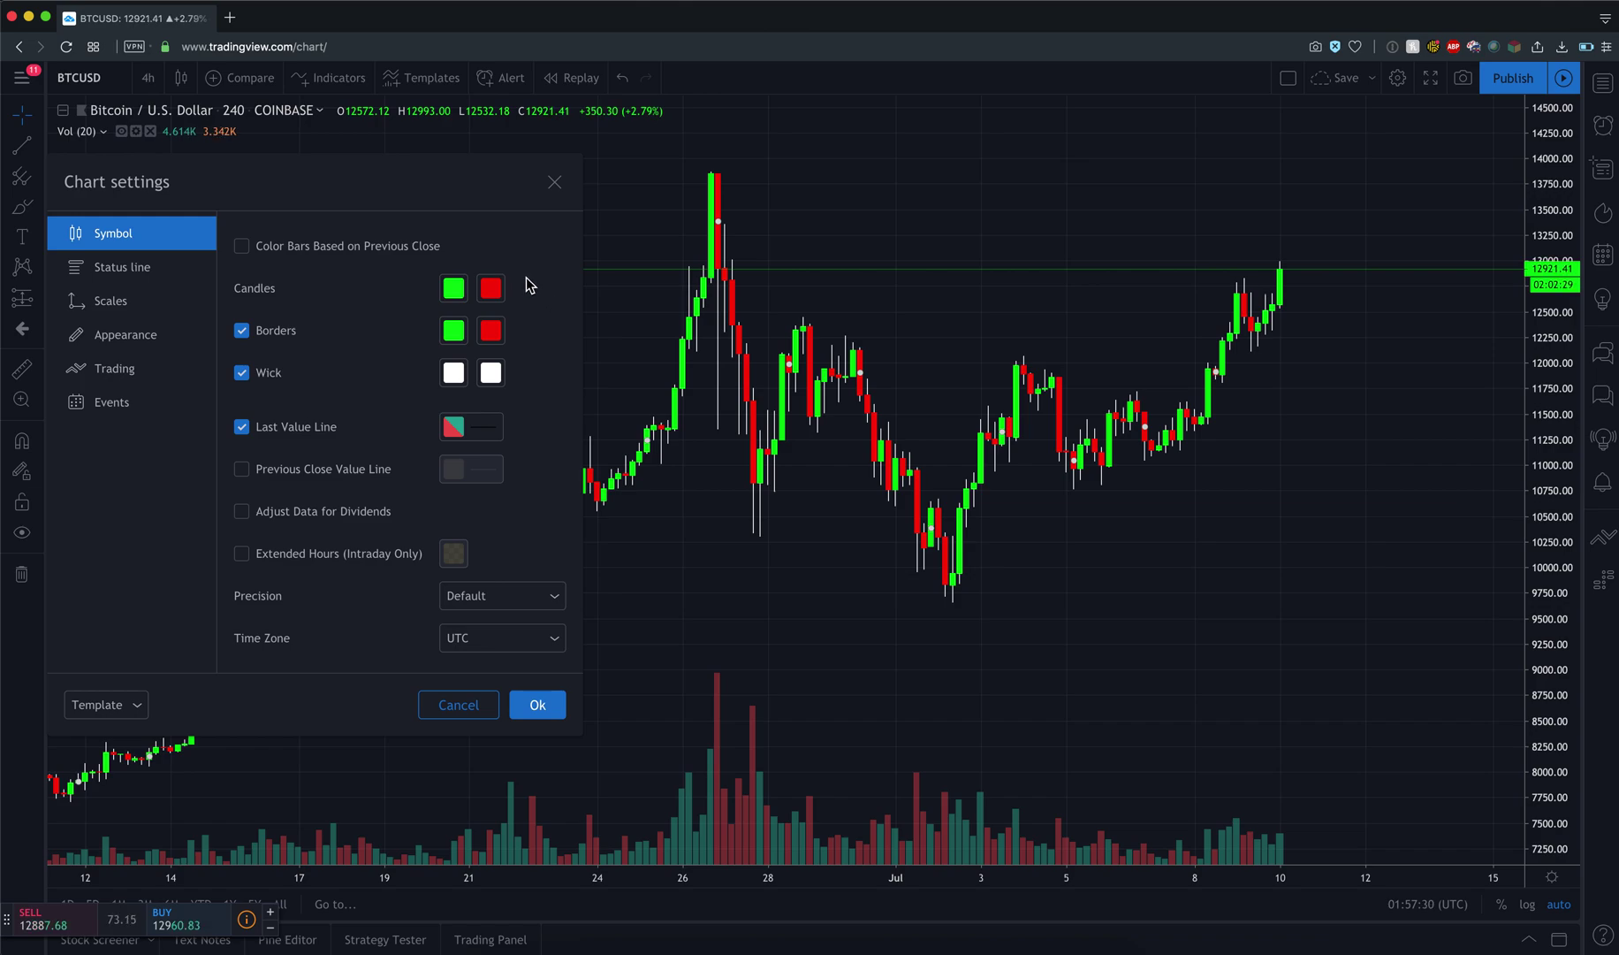
Step: Change the chart background color to black in the chart's appearance settings
left_click(124, 340)
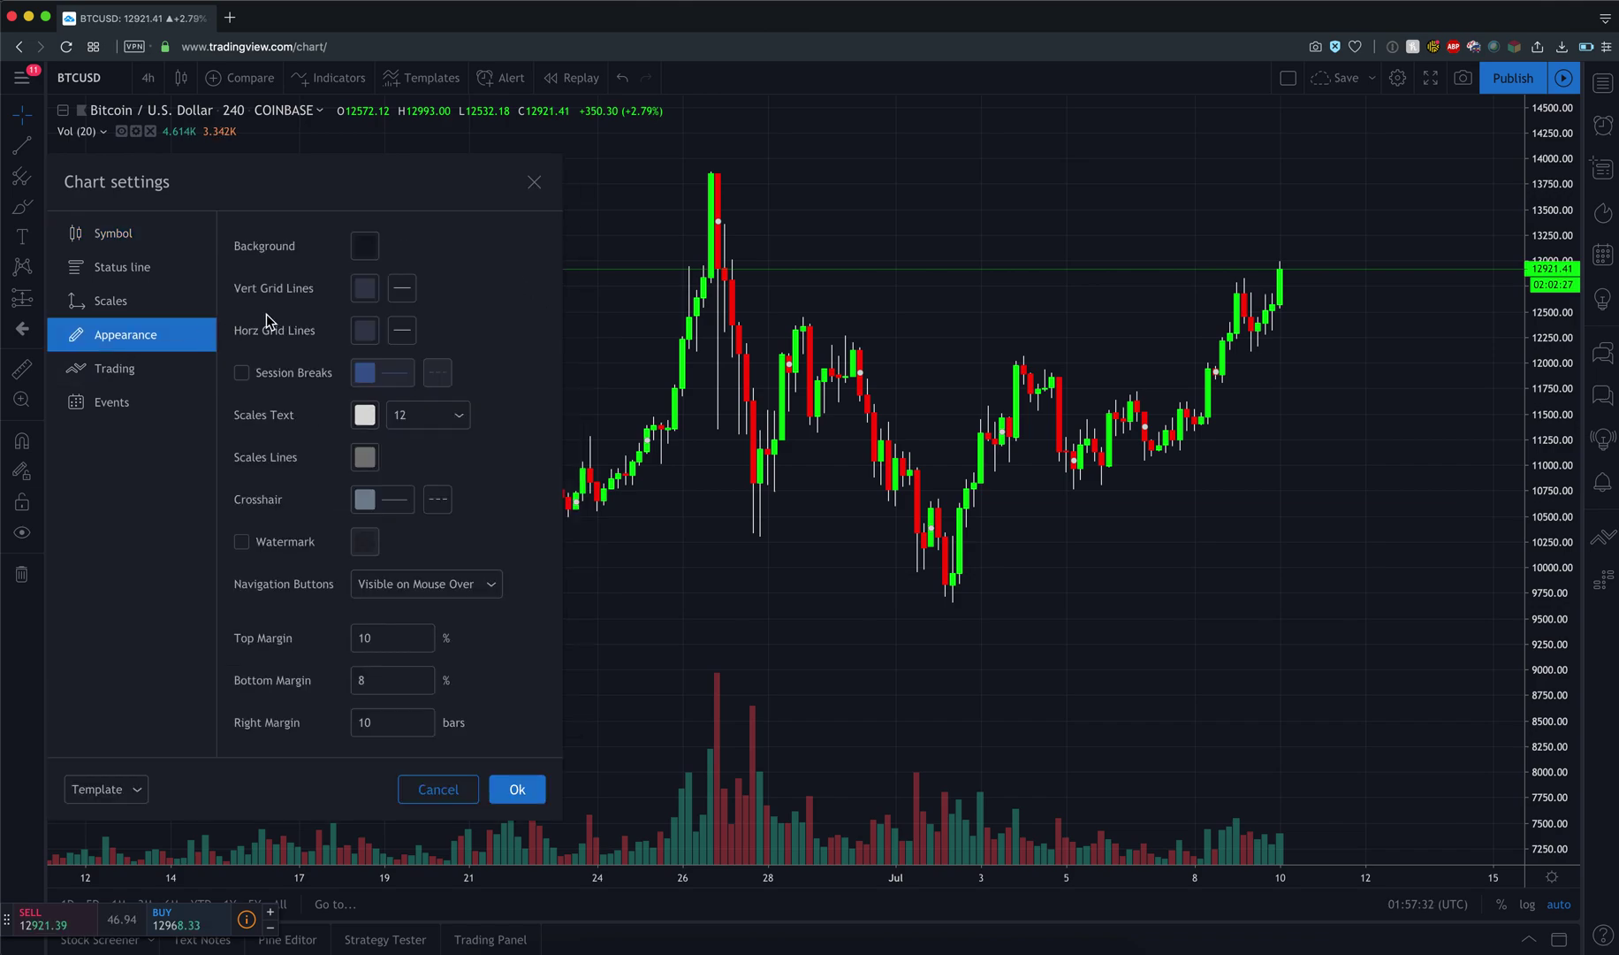
left_click(365, 250)
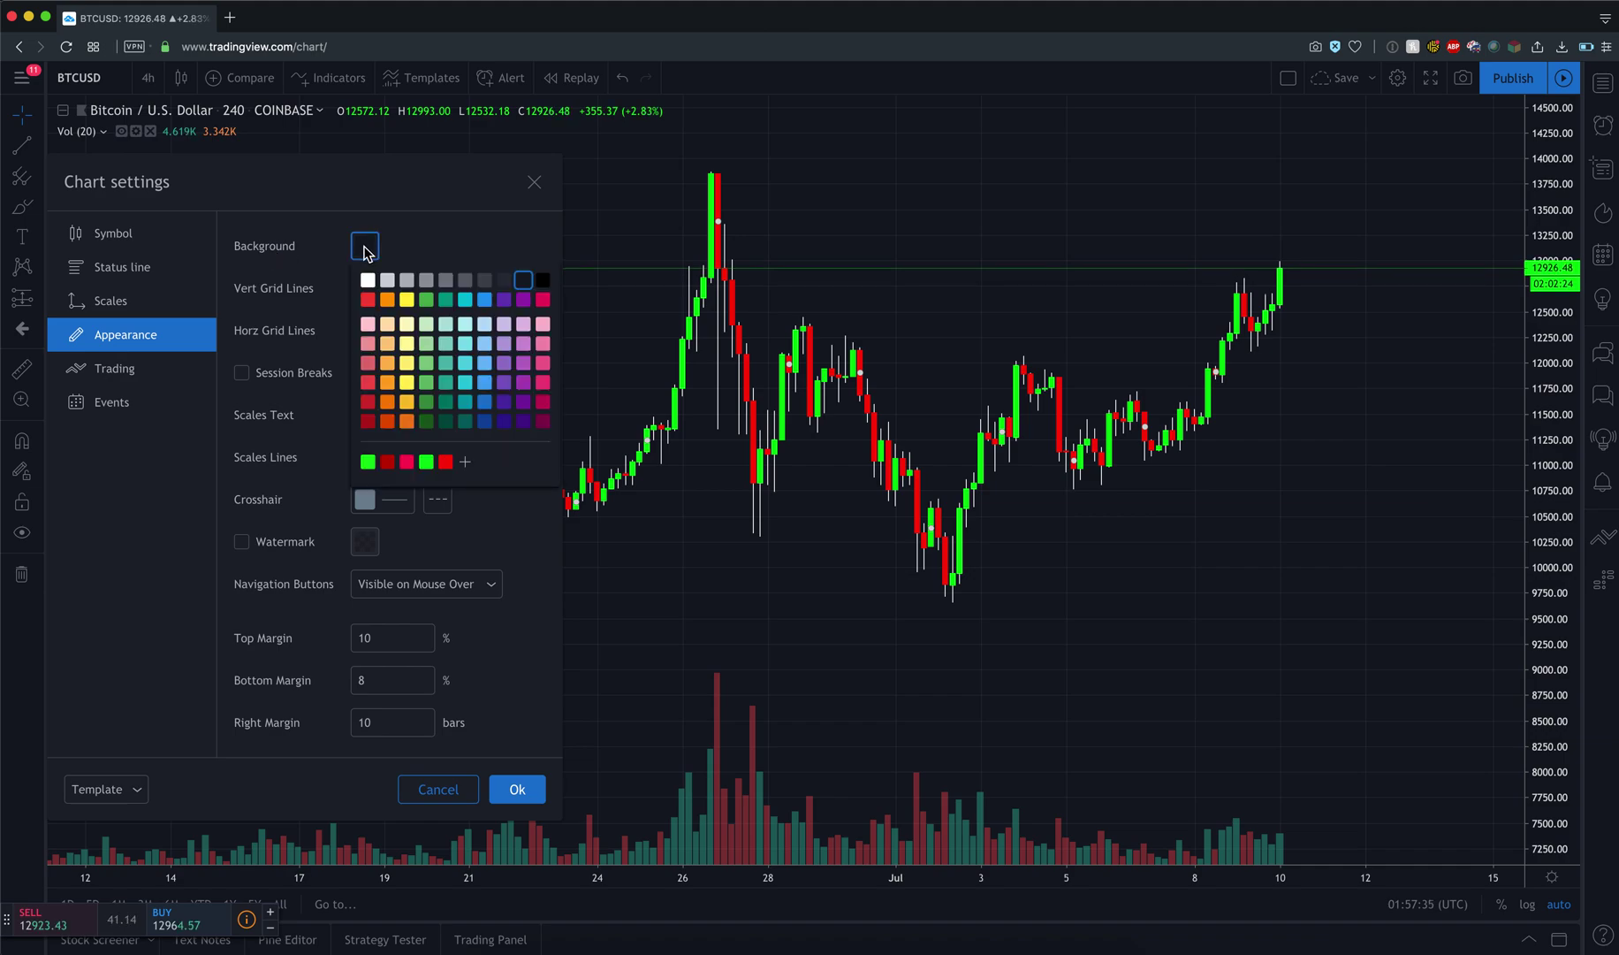
left_click(543, 281)
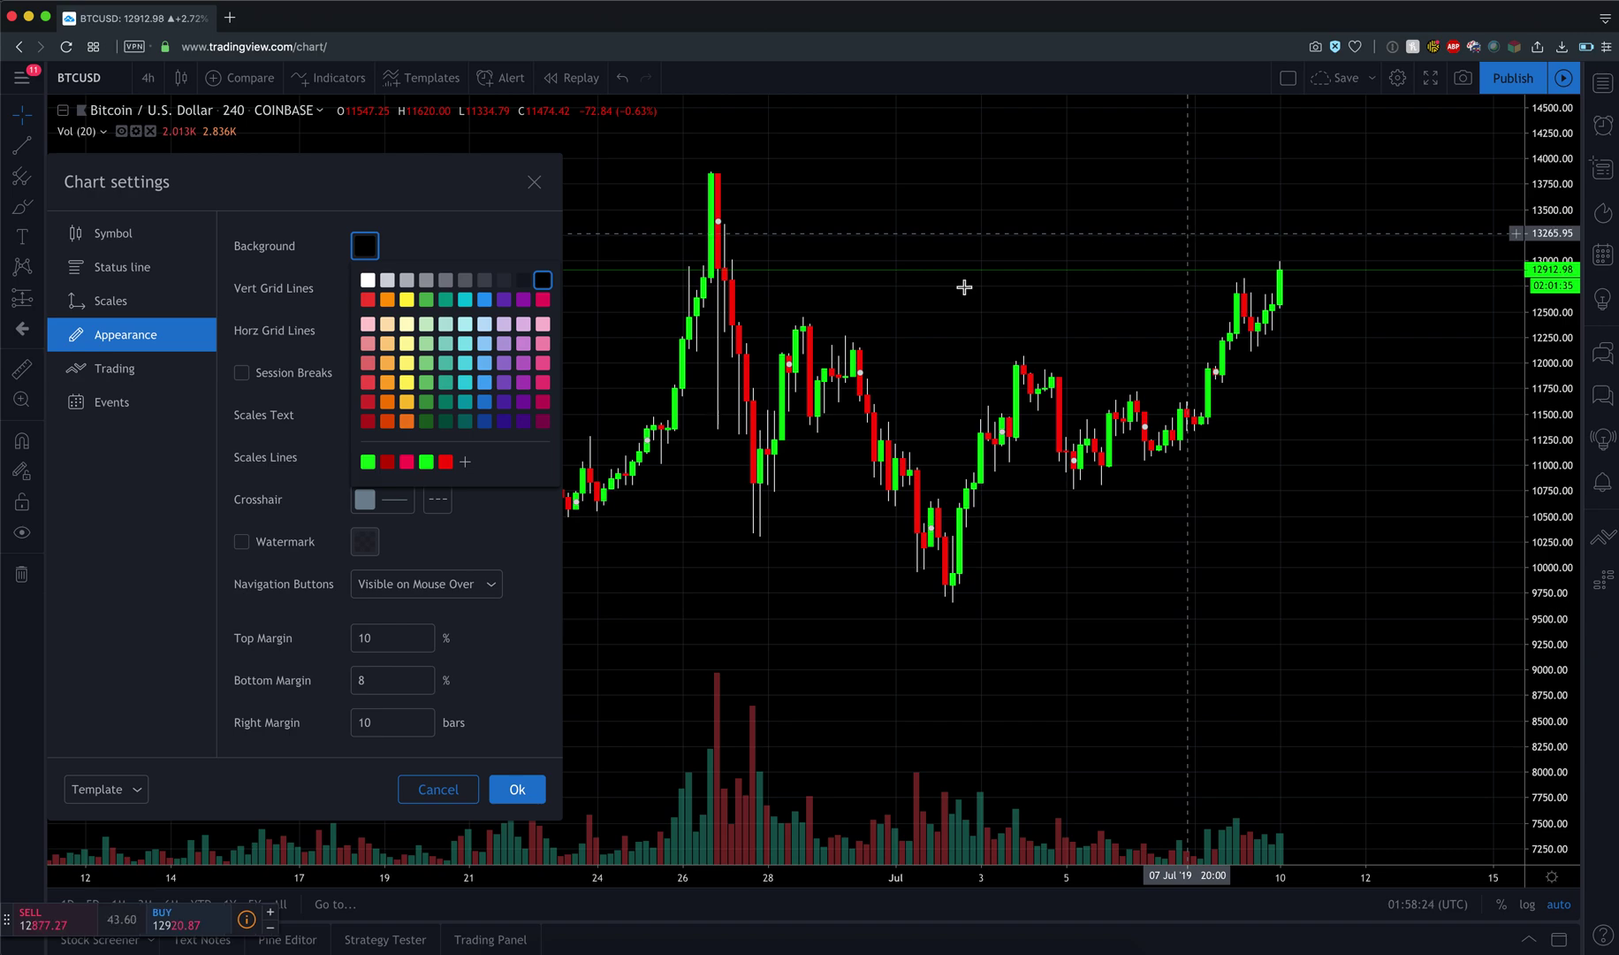
left_click(467, 232)
Step: Set the vertical and horizontal grid lines to black so they blend into the background, and apply the chart settings
left_click(364, 295)
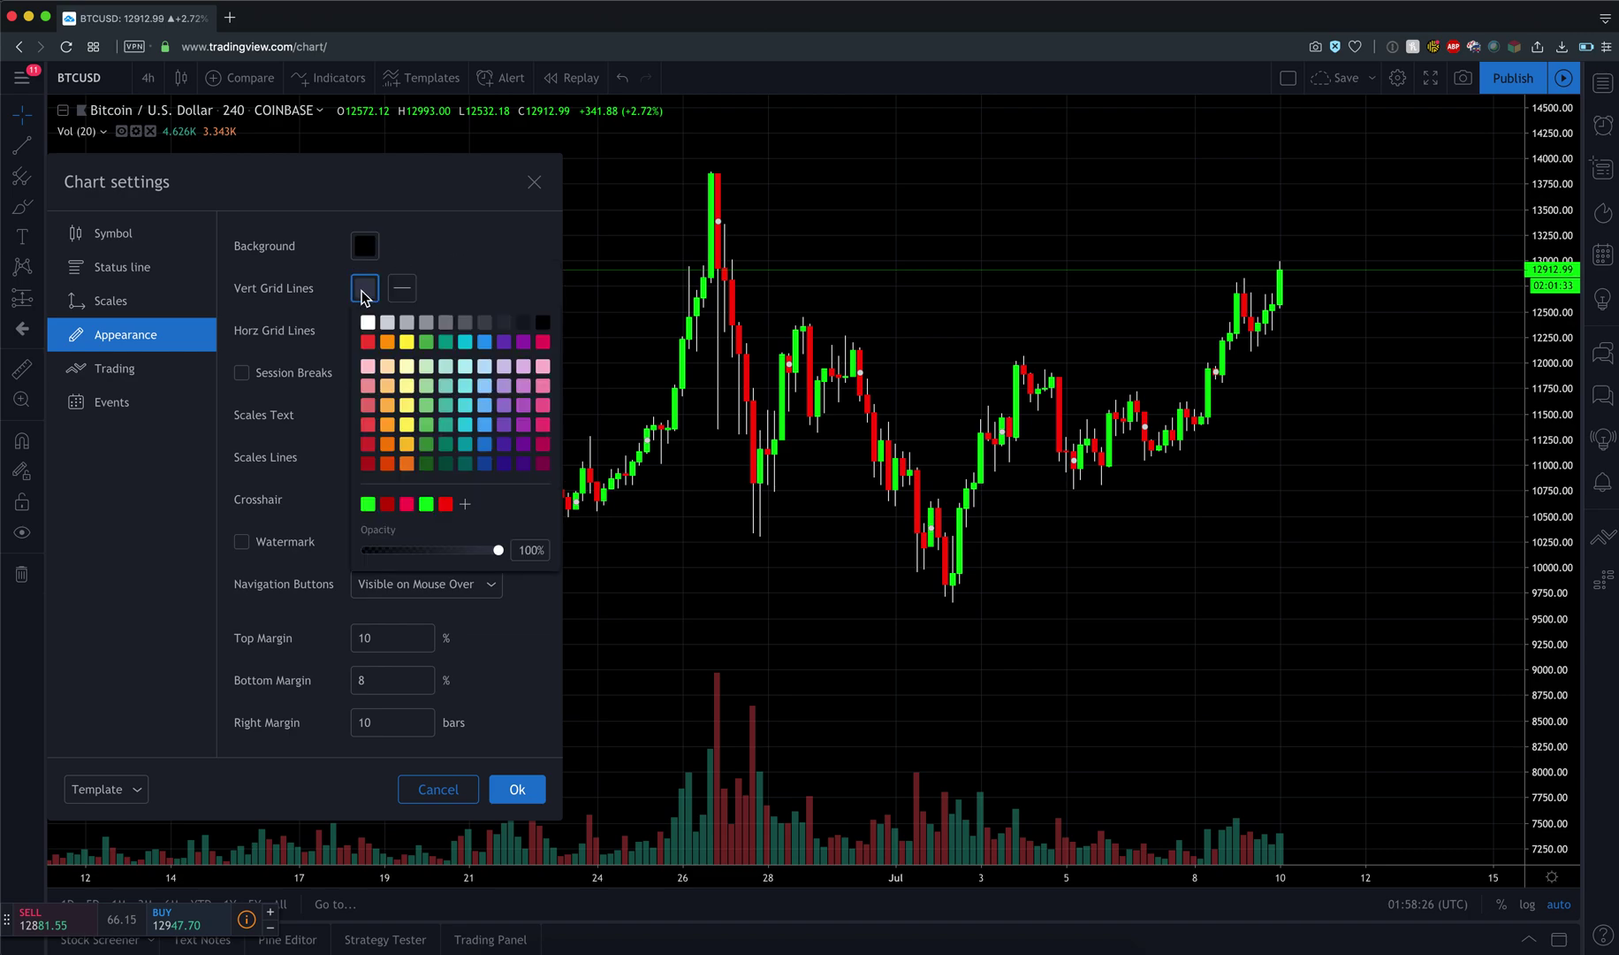
left_click(541, 322)
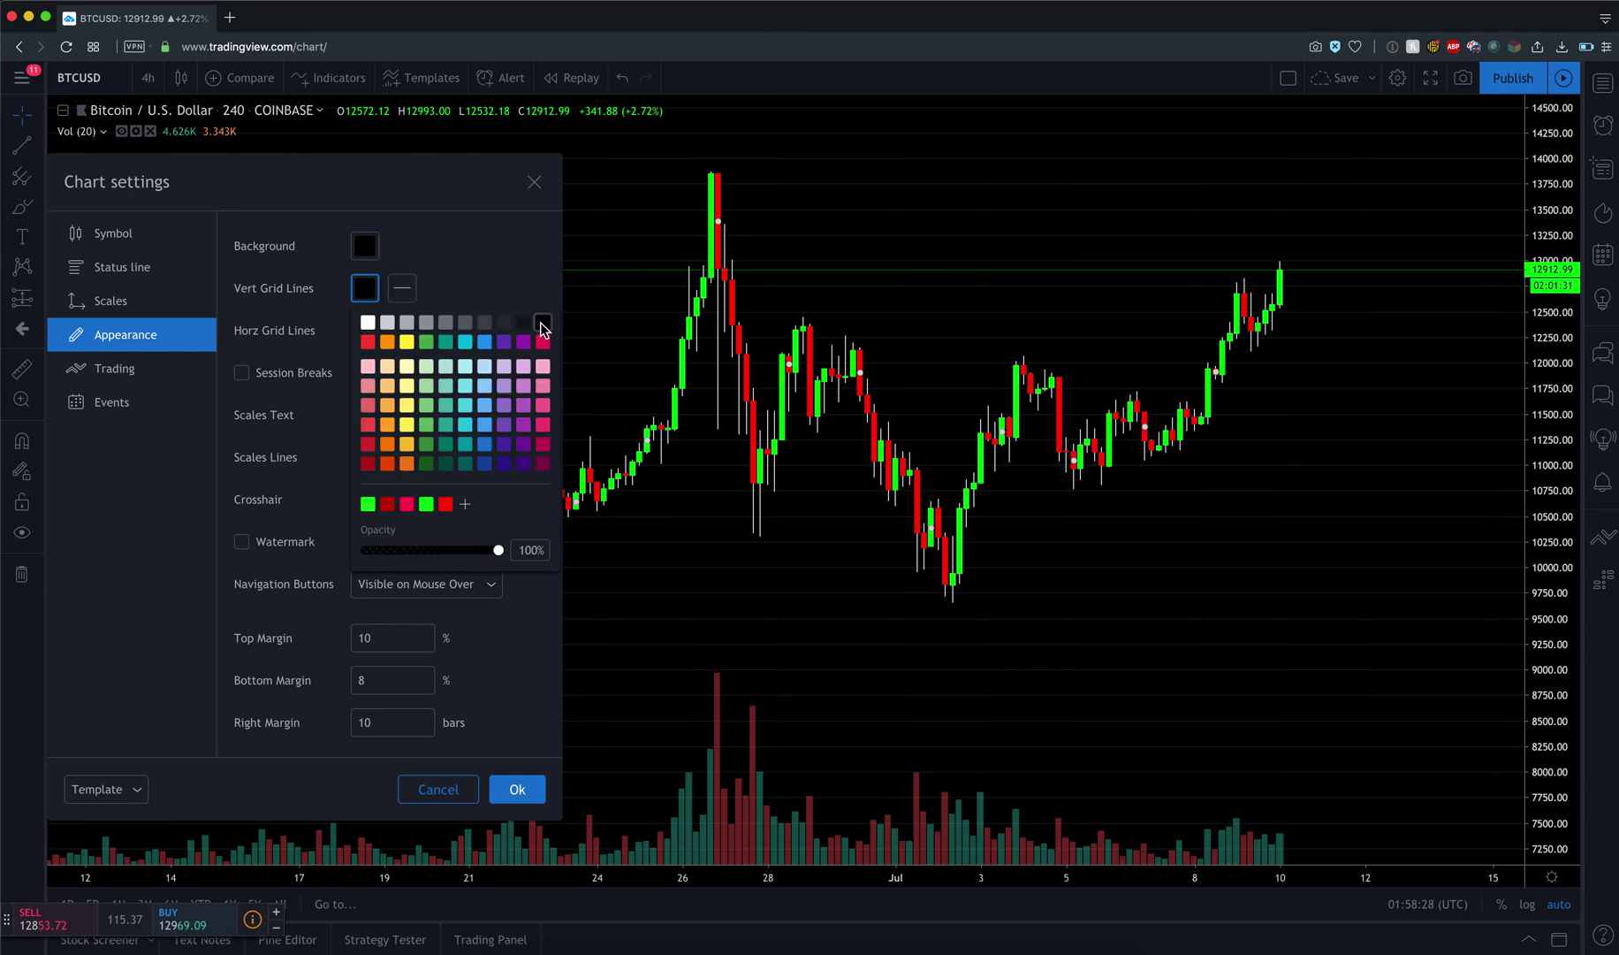
left_click(282, 284)
left_click(371, 335)
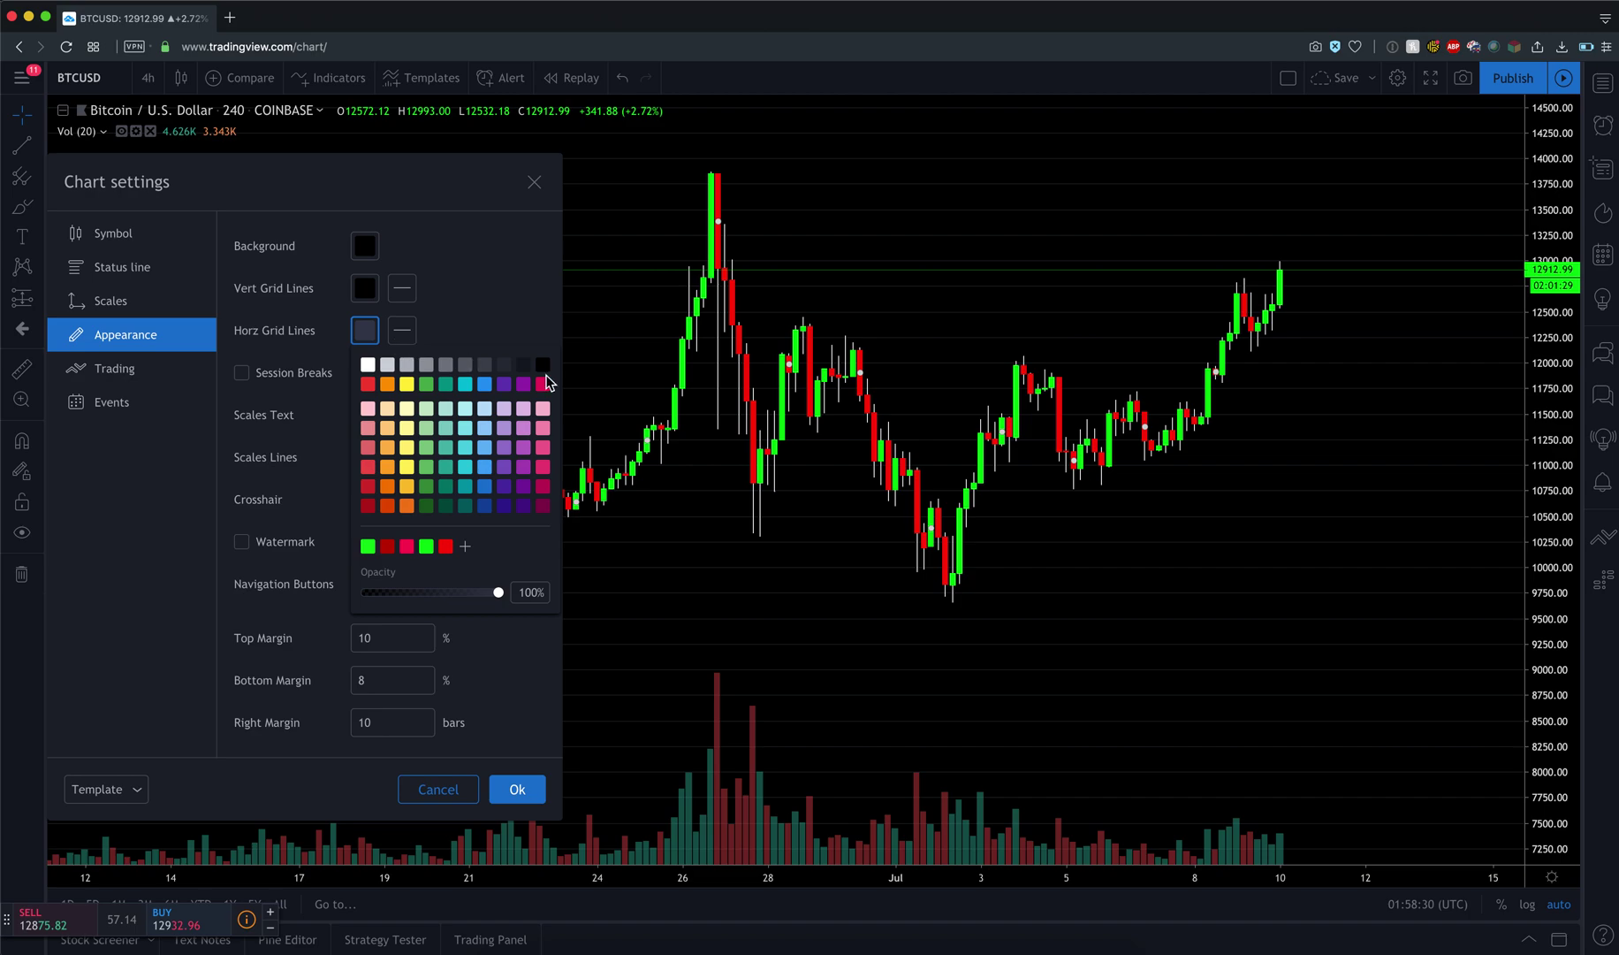
left_click(542, 364)
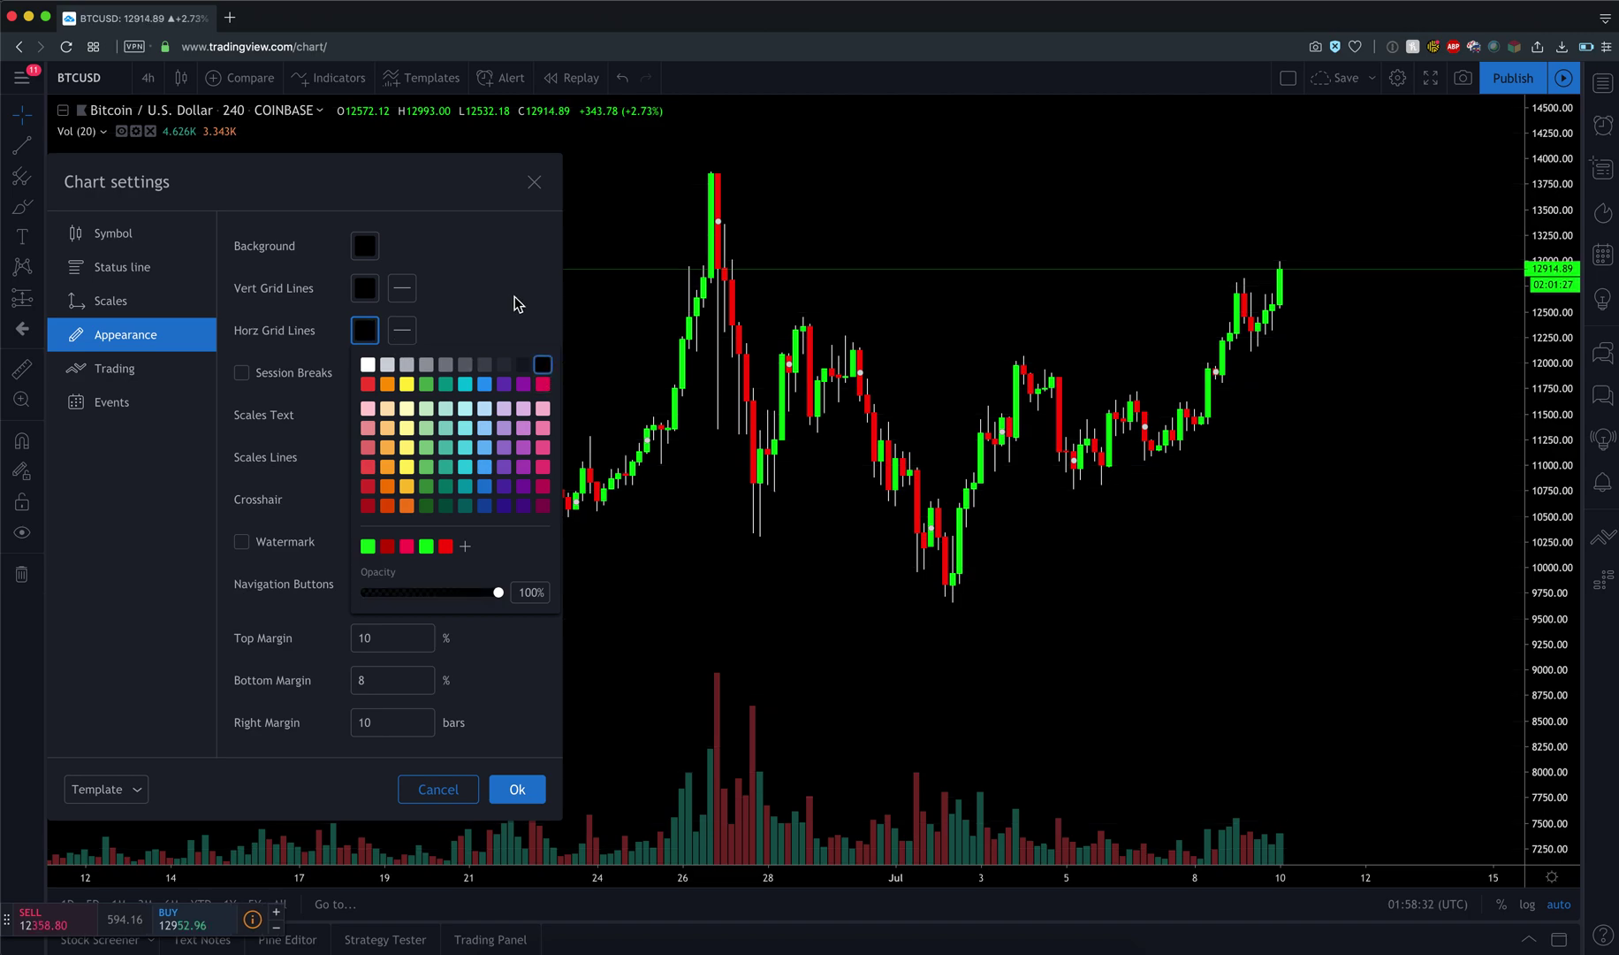
left_click(518, 789)
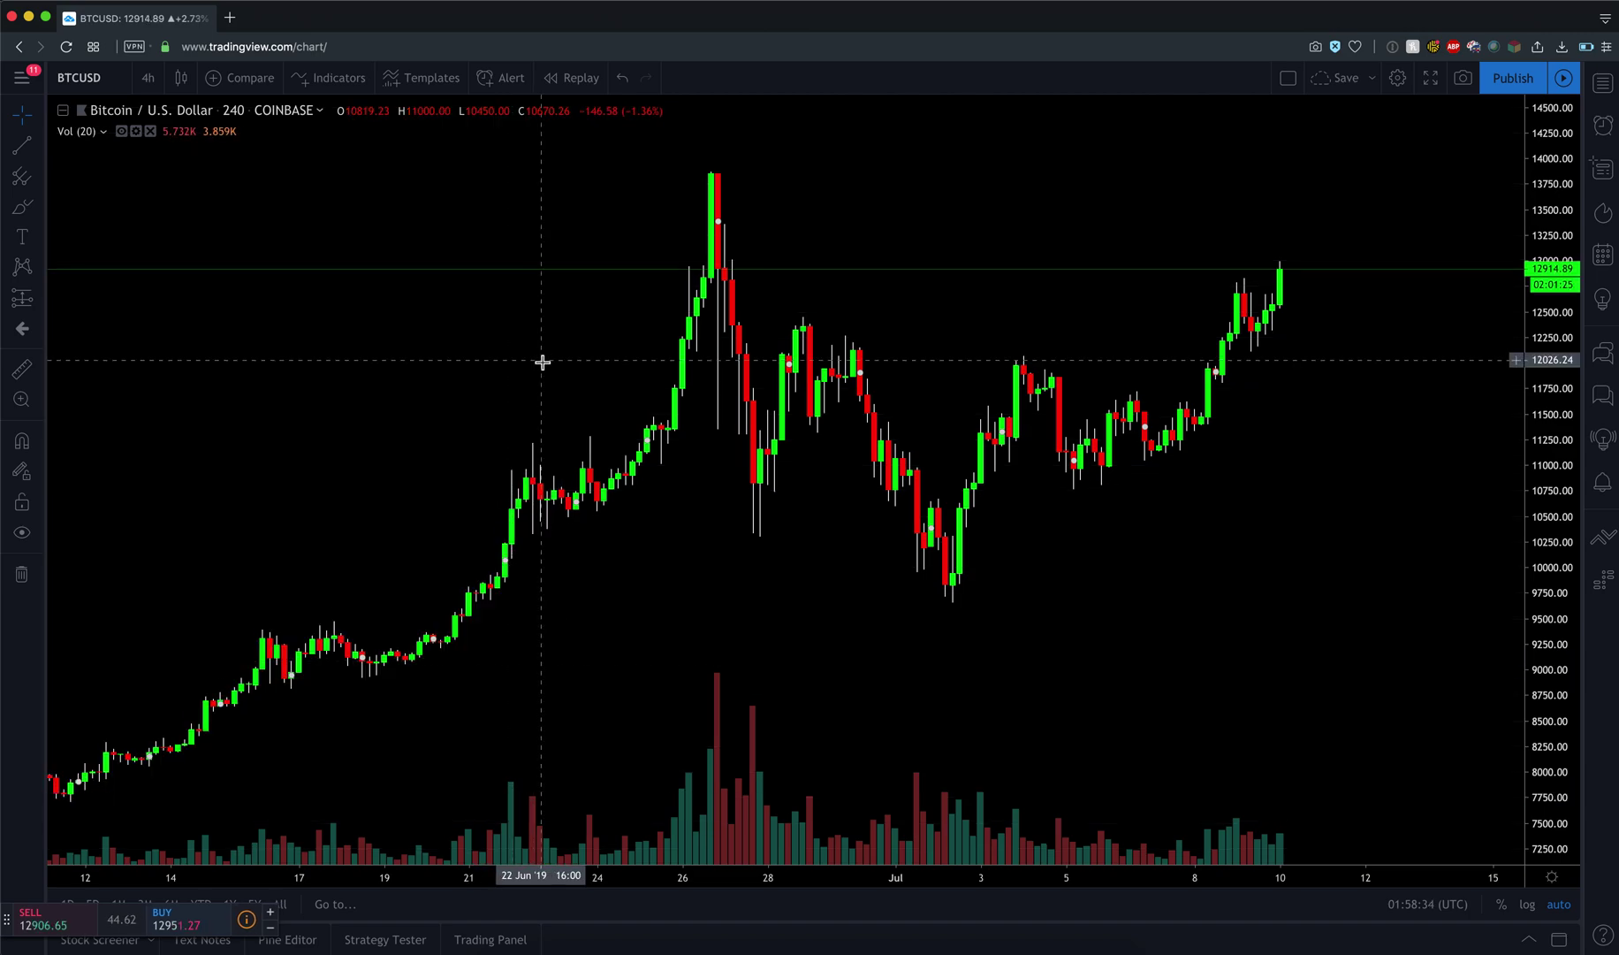
Step: Reset the chart settings to the default template and close the settings
scroll(486, 356, "up", 2)
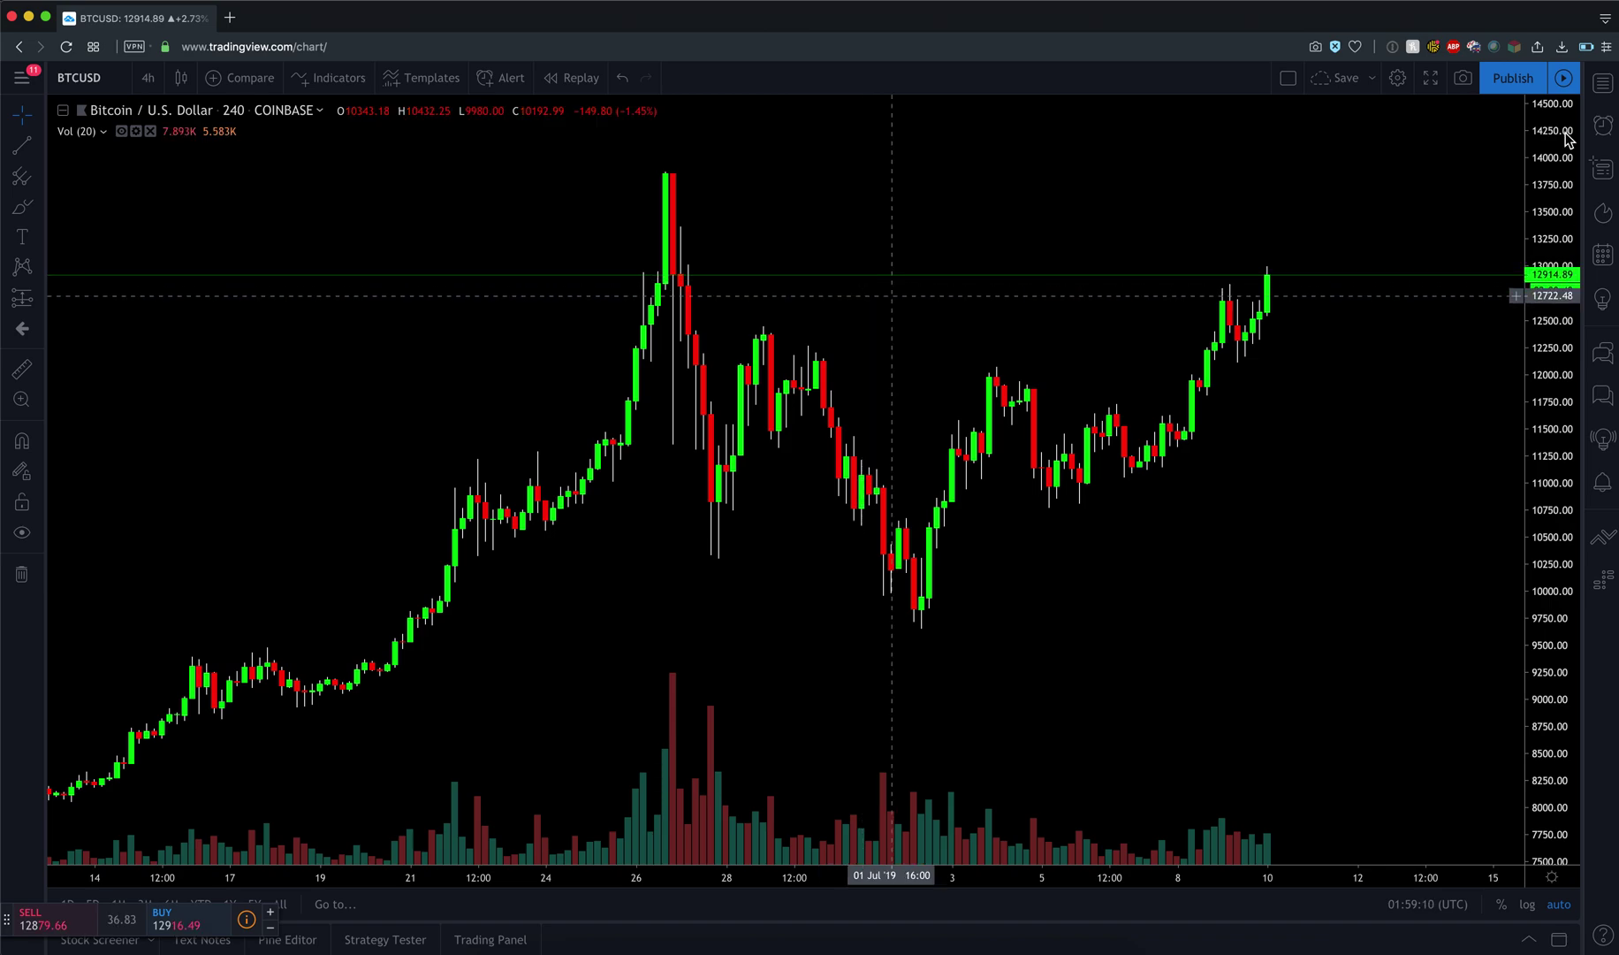
left_click(1398, 79)
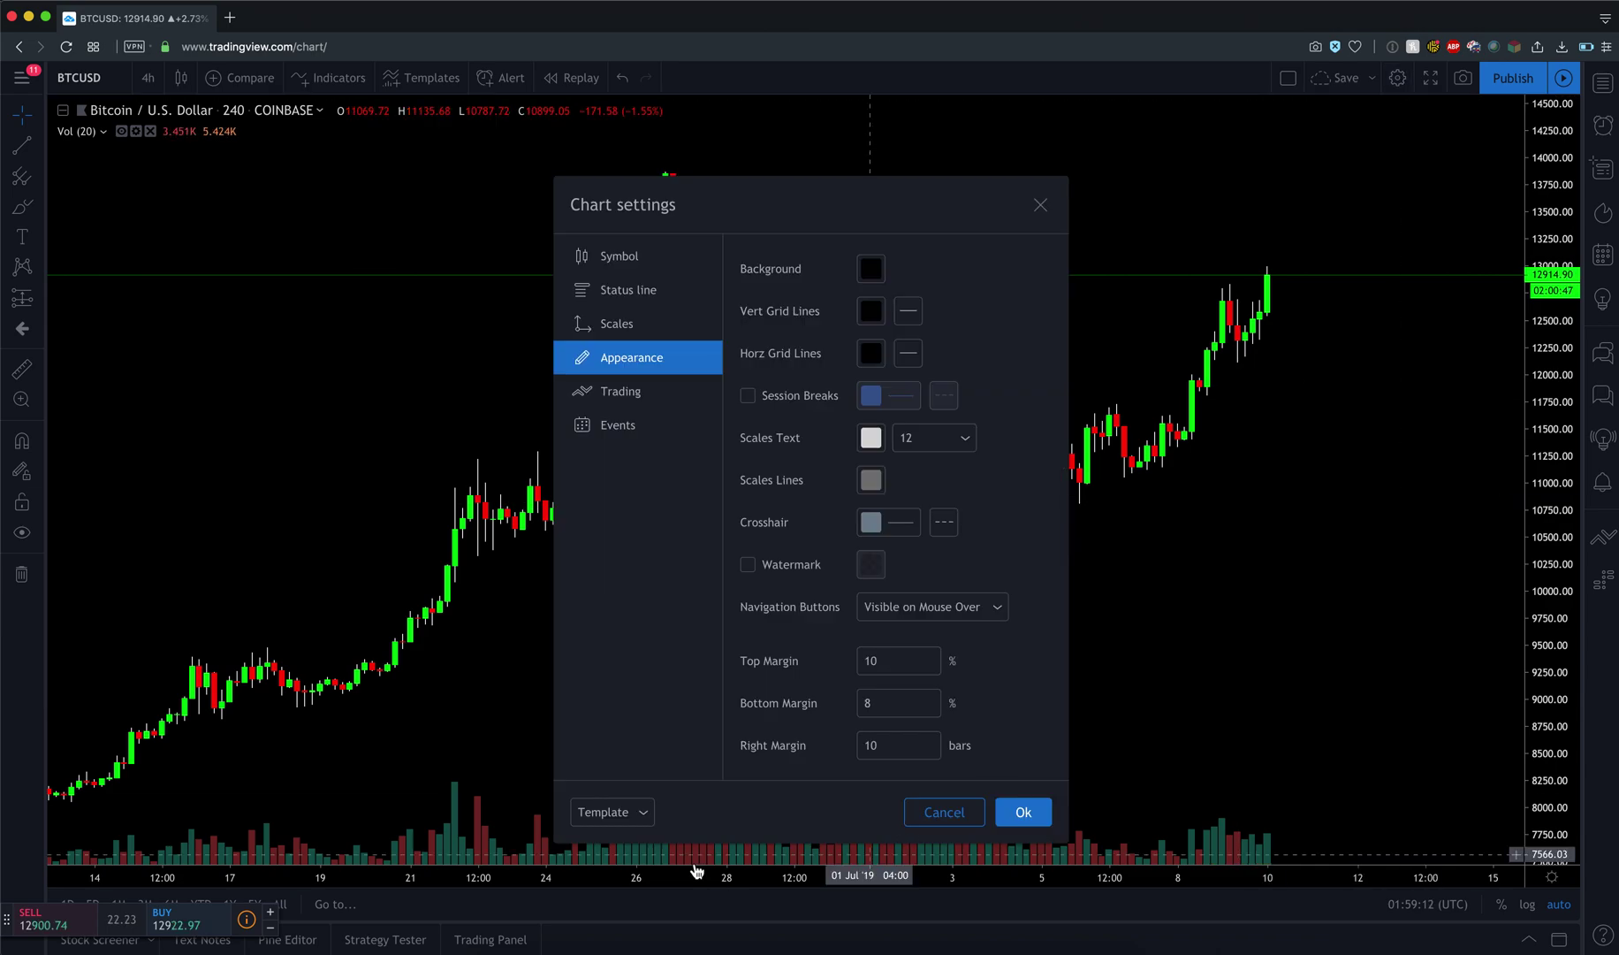
left_click(608, 810)
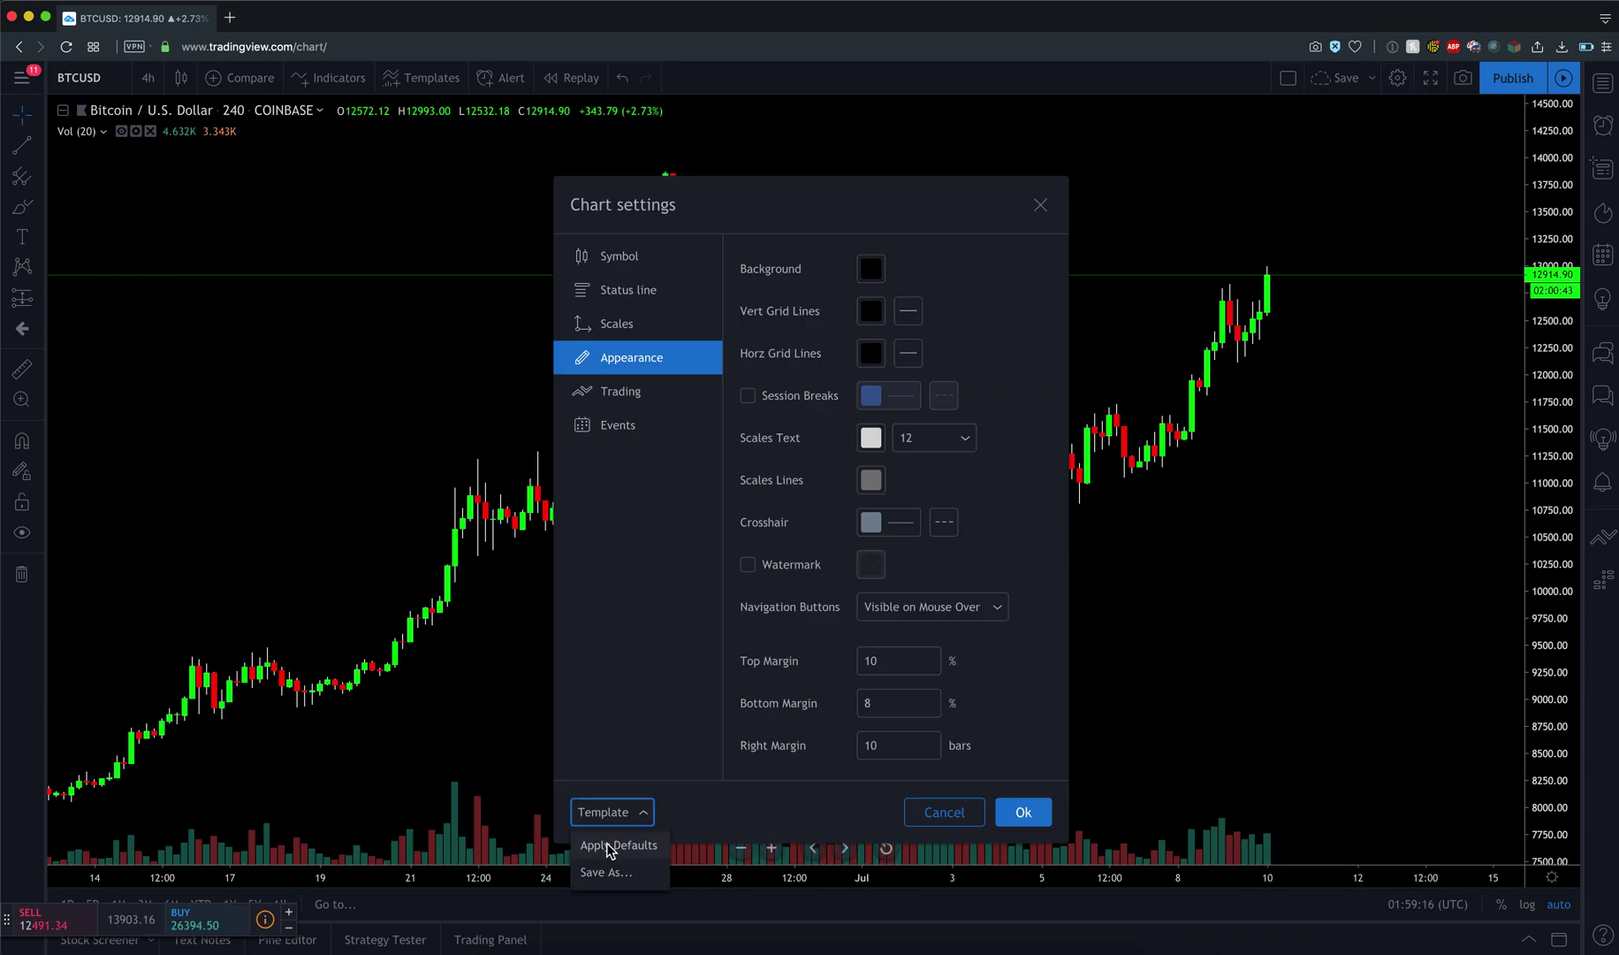
left_click(608, 845)
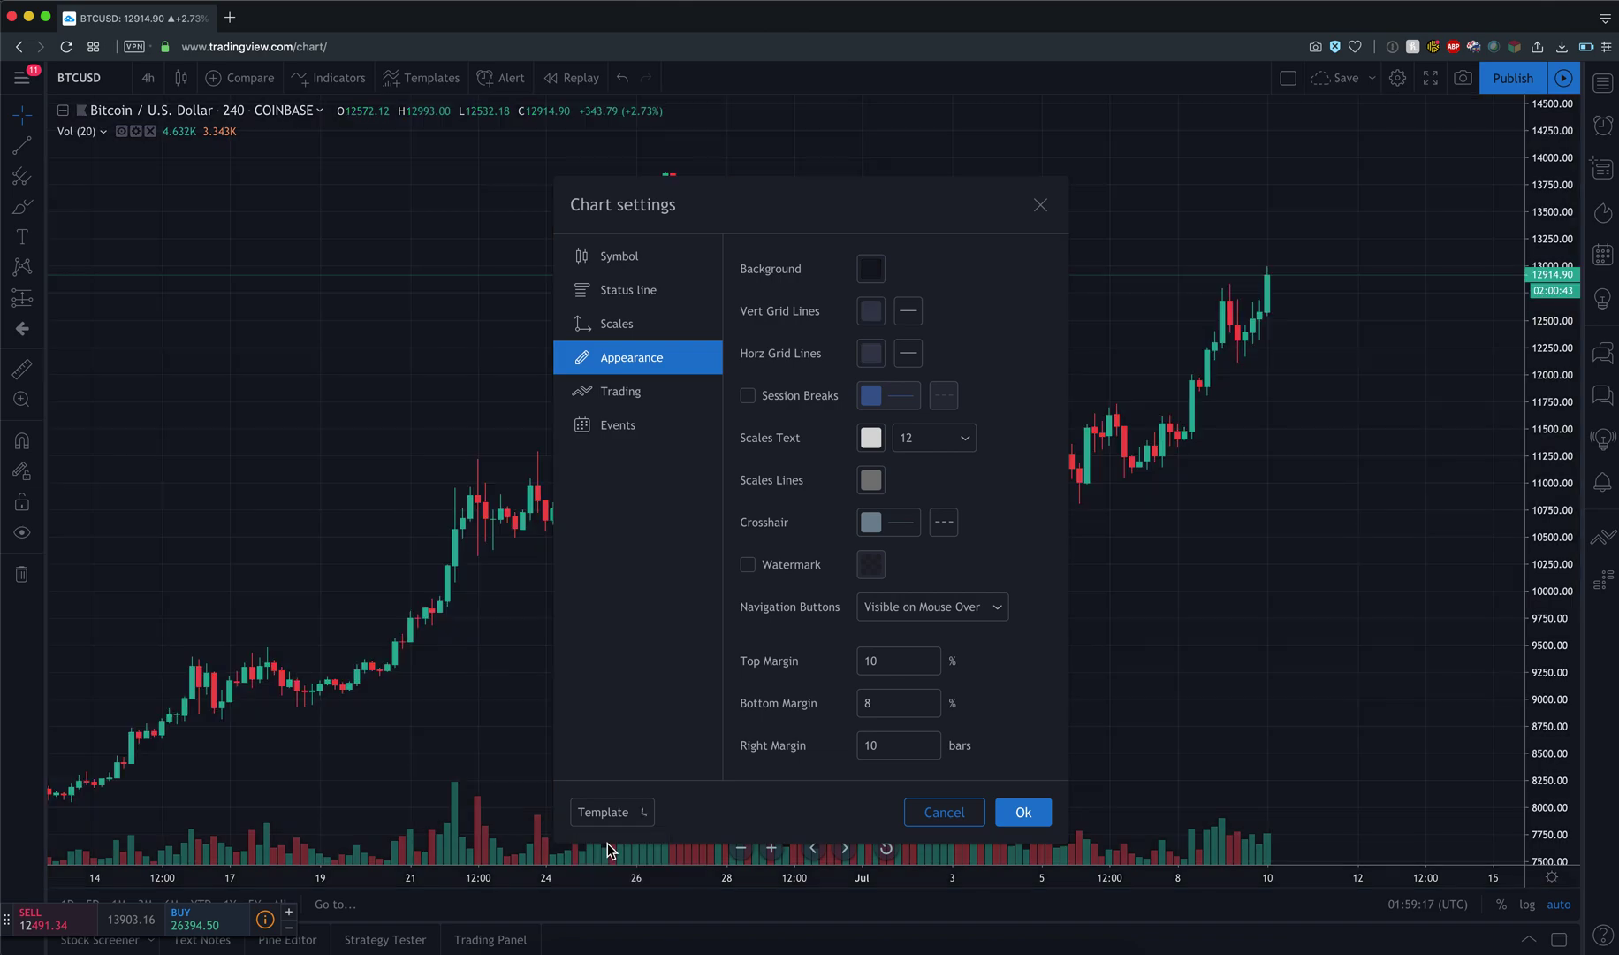
left_click(1041, 205)
Step: Set the candle bodies to cyan for rising and blue for falling candles in the chart settings
scroll(416, 333, "up", 2)
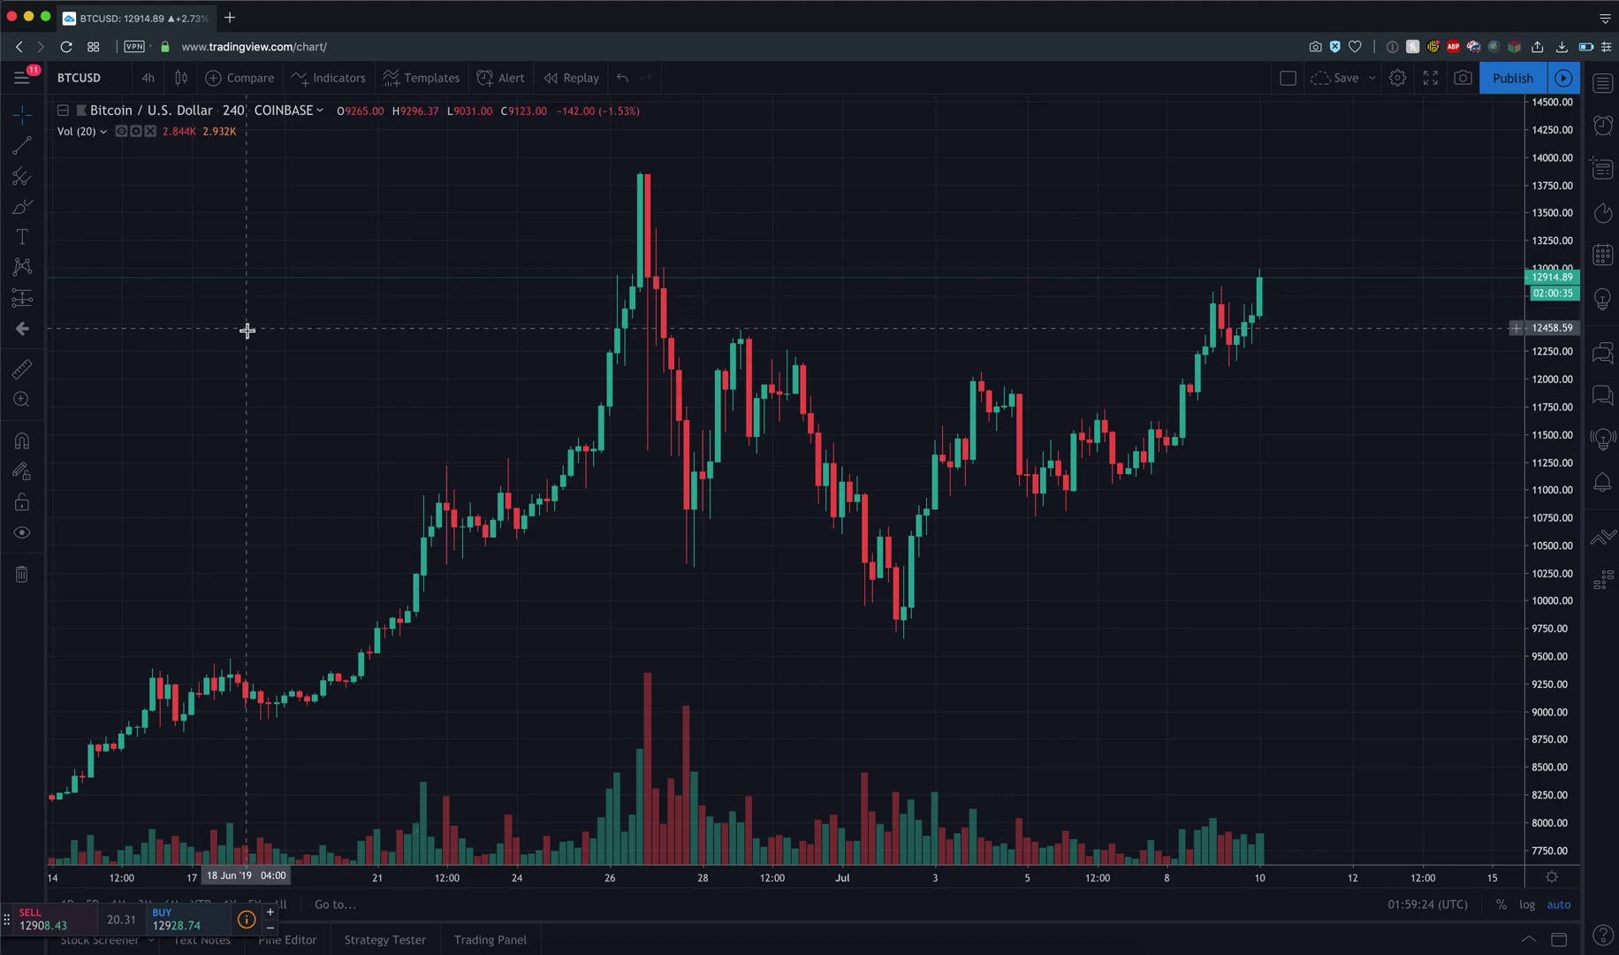
right_click(636, 305)
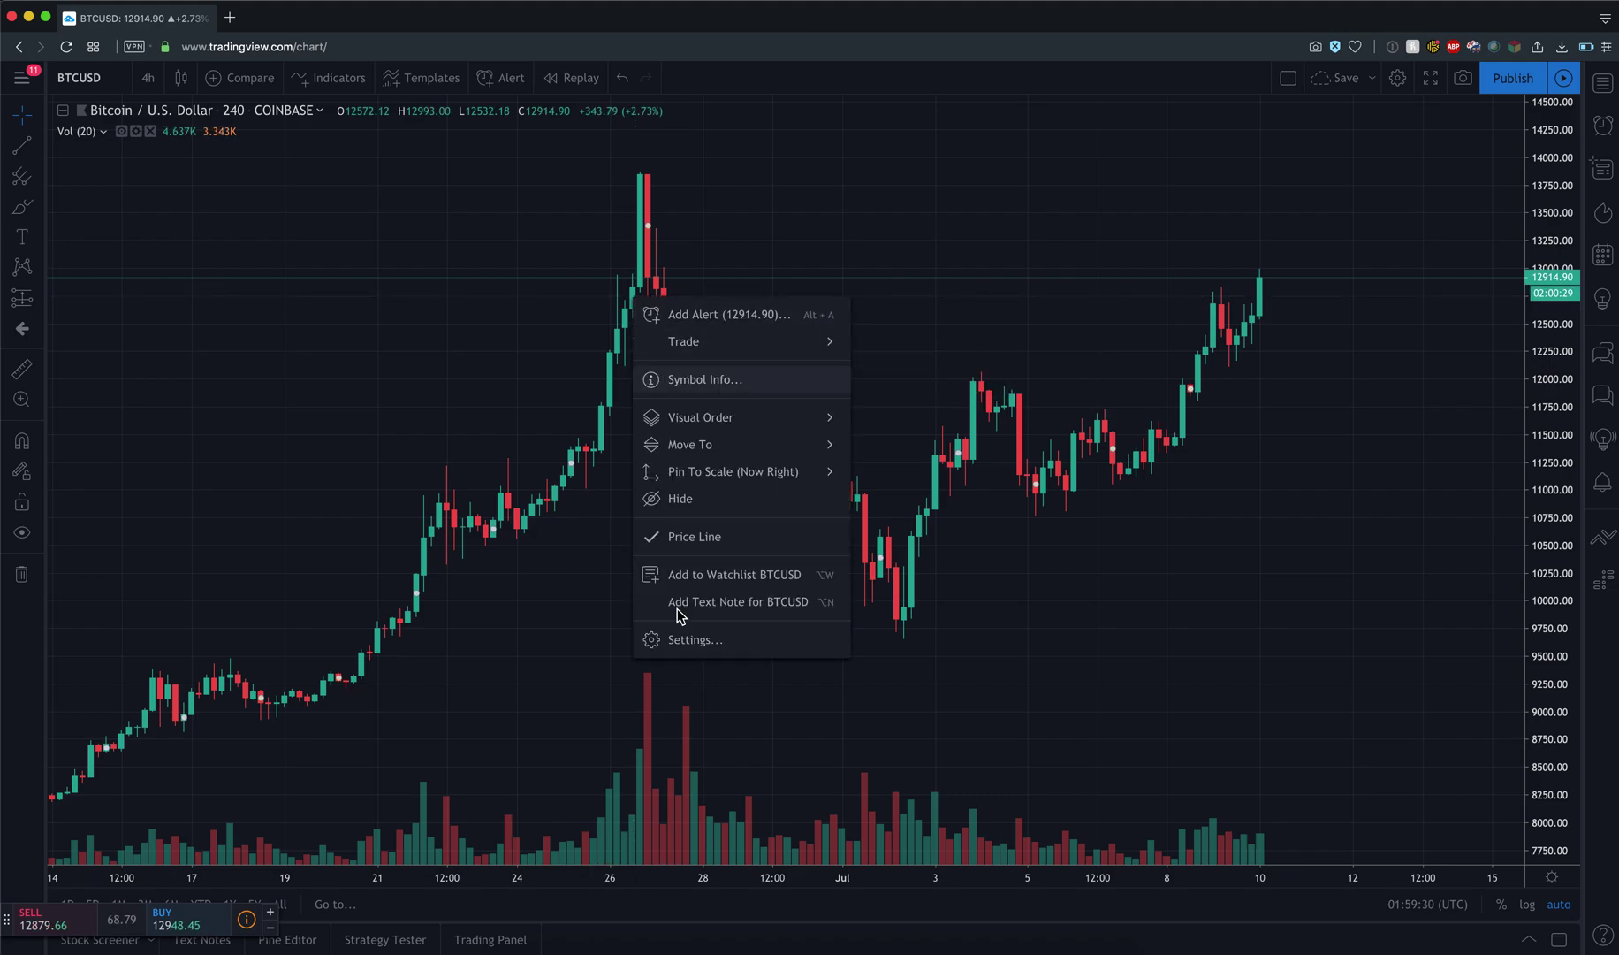
left_click(689, 644)
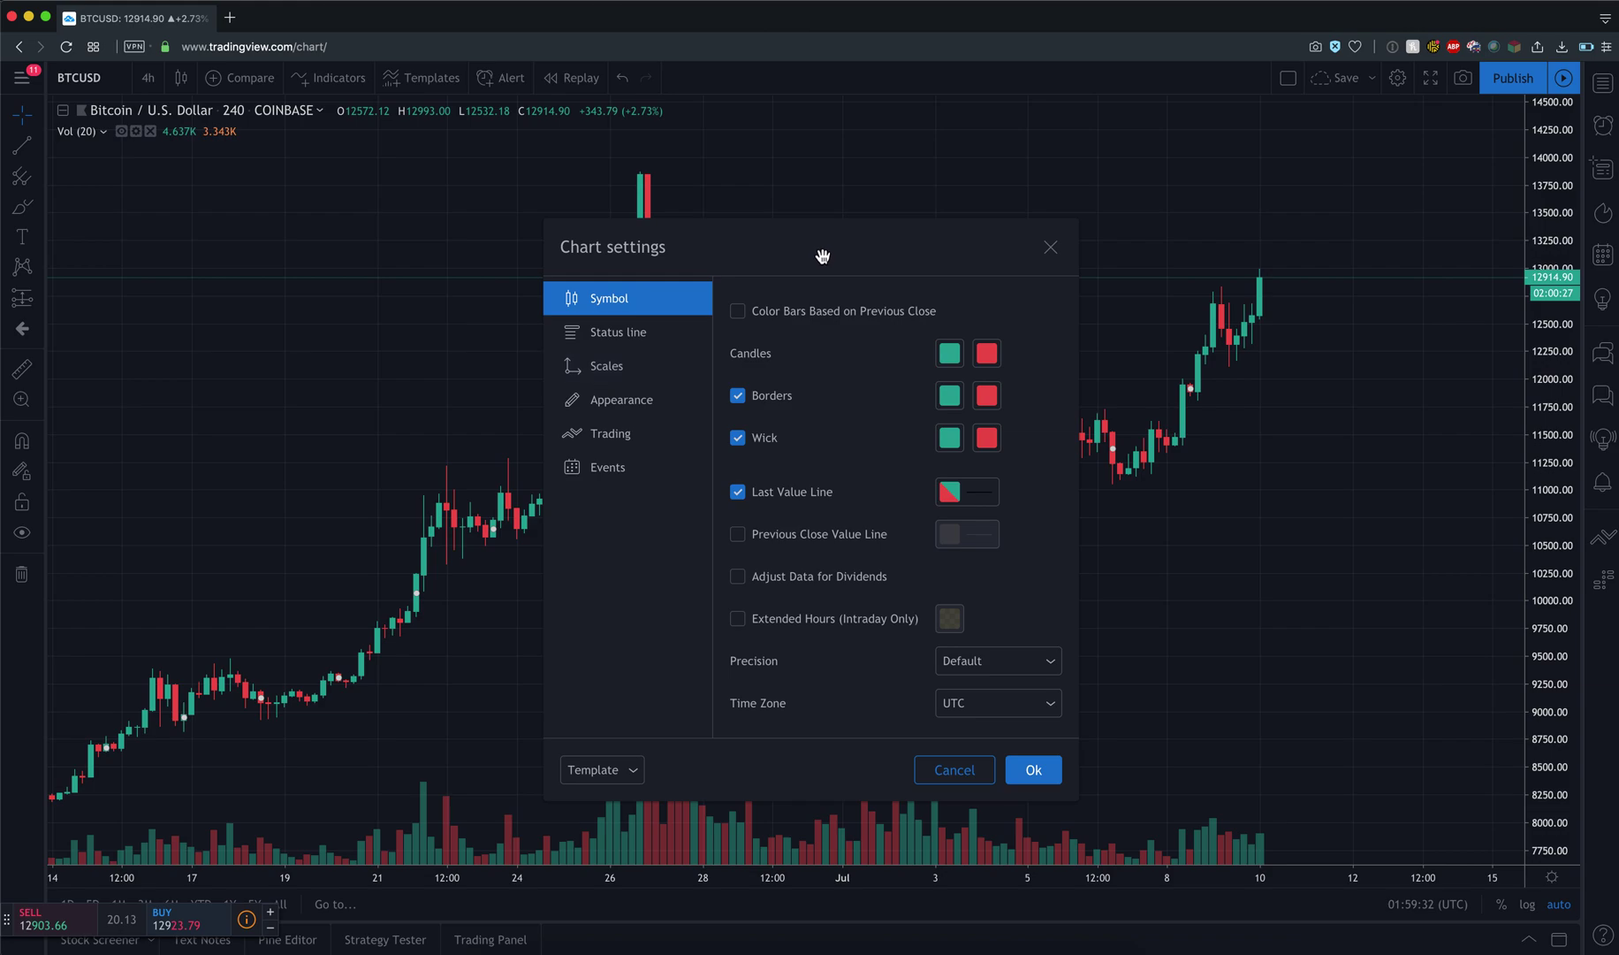
left_click_drag(824, 256, 348, 190)
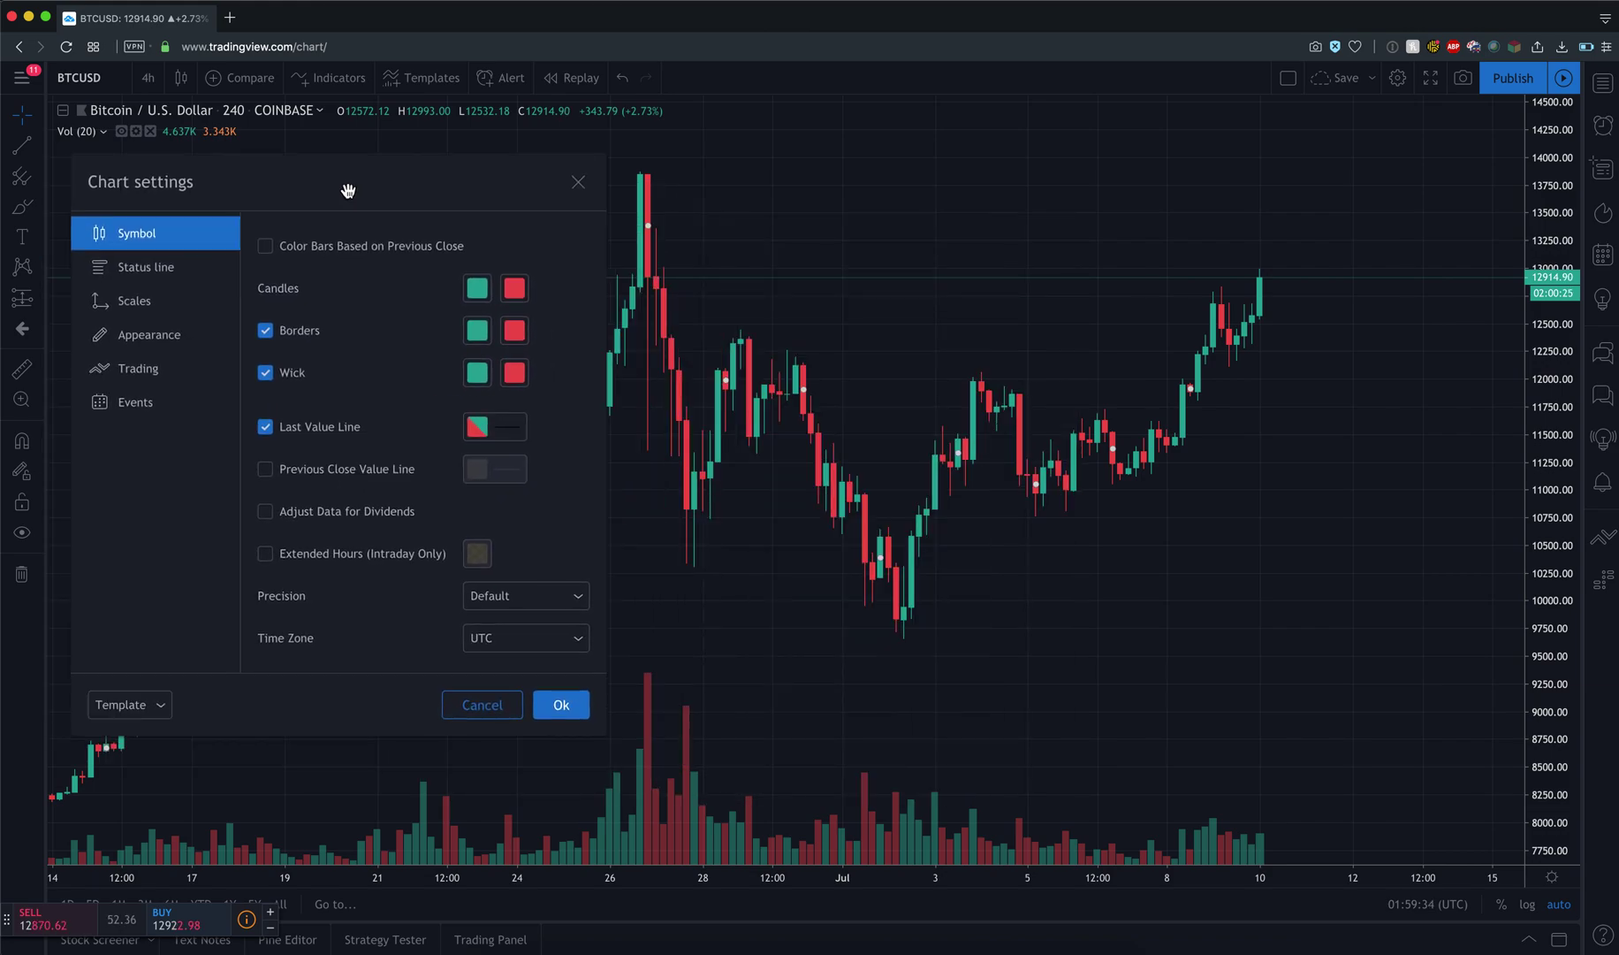
left_click(476, 294)
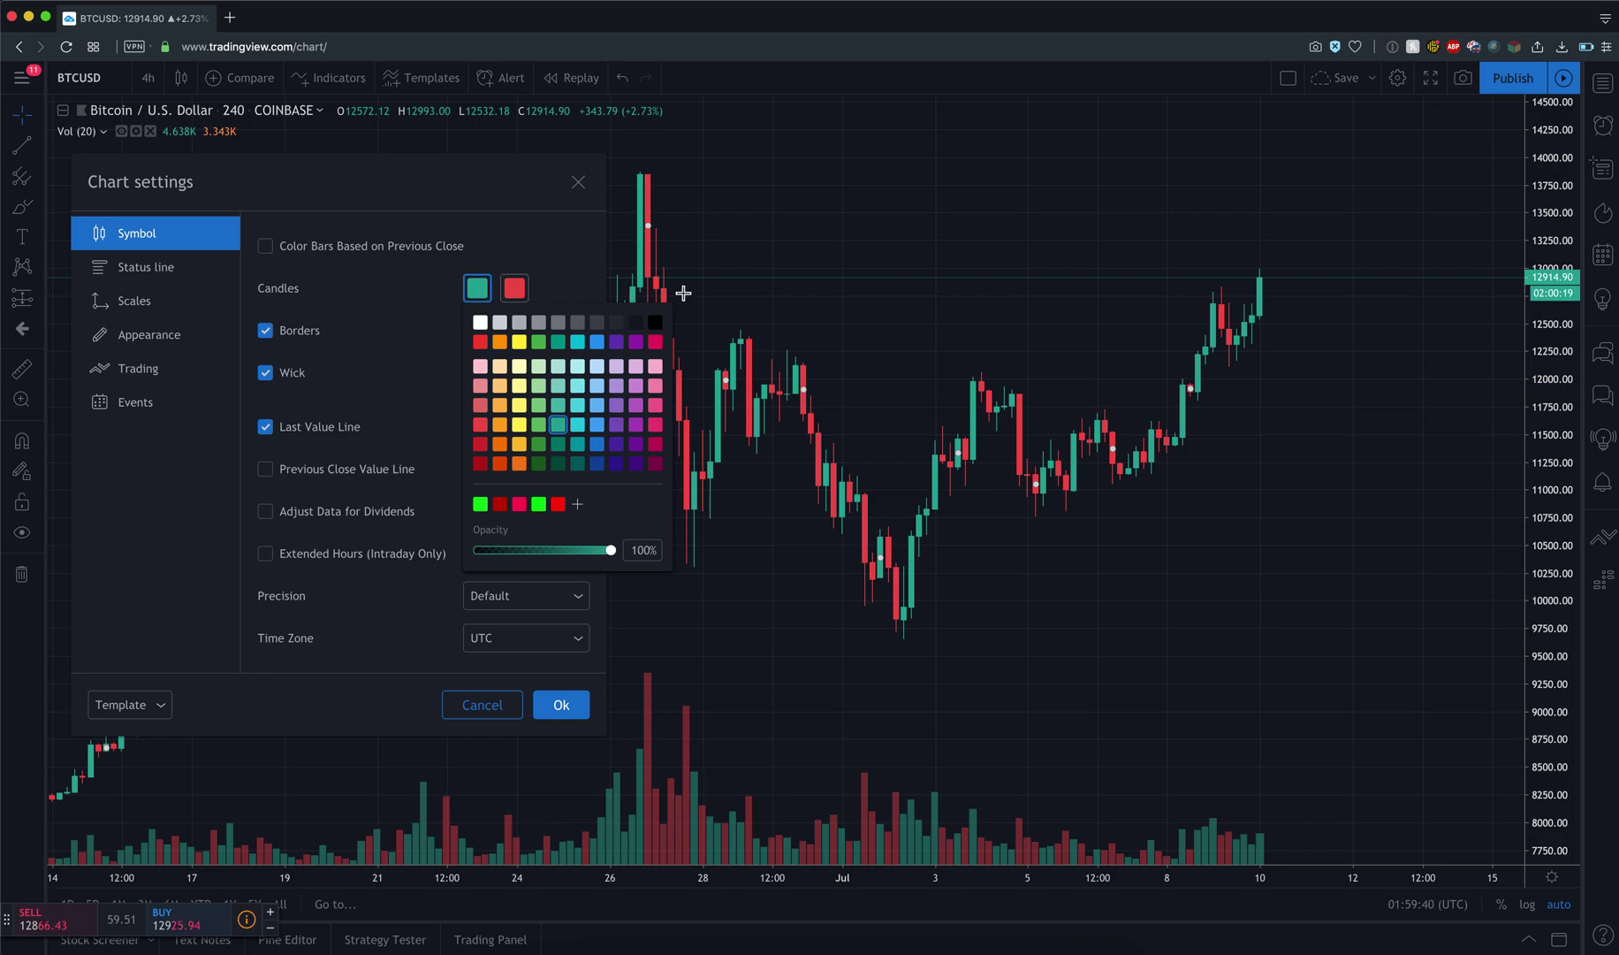
left_click(580, 342)
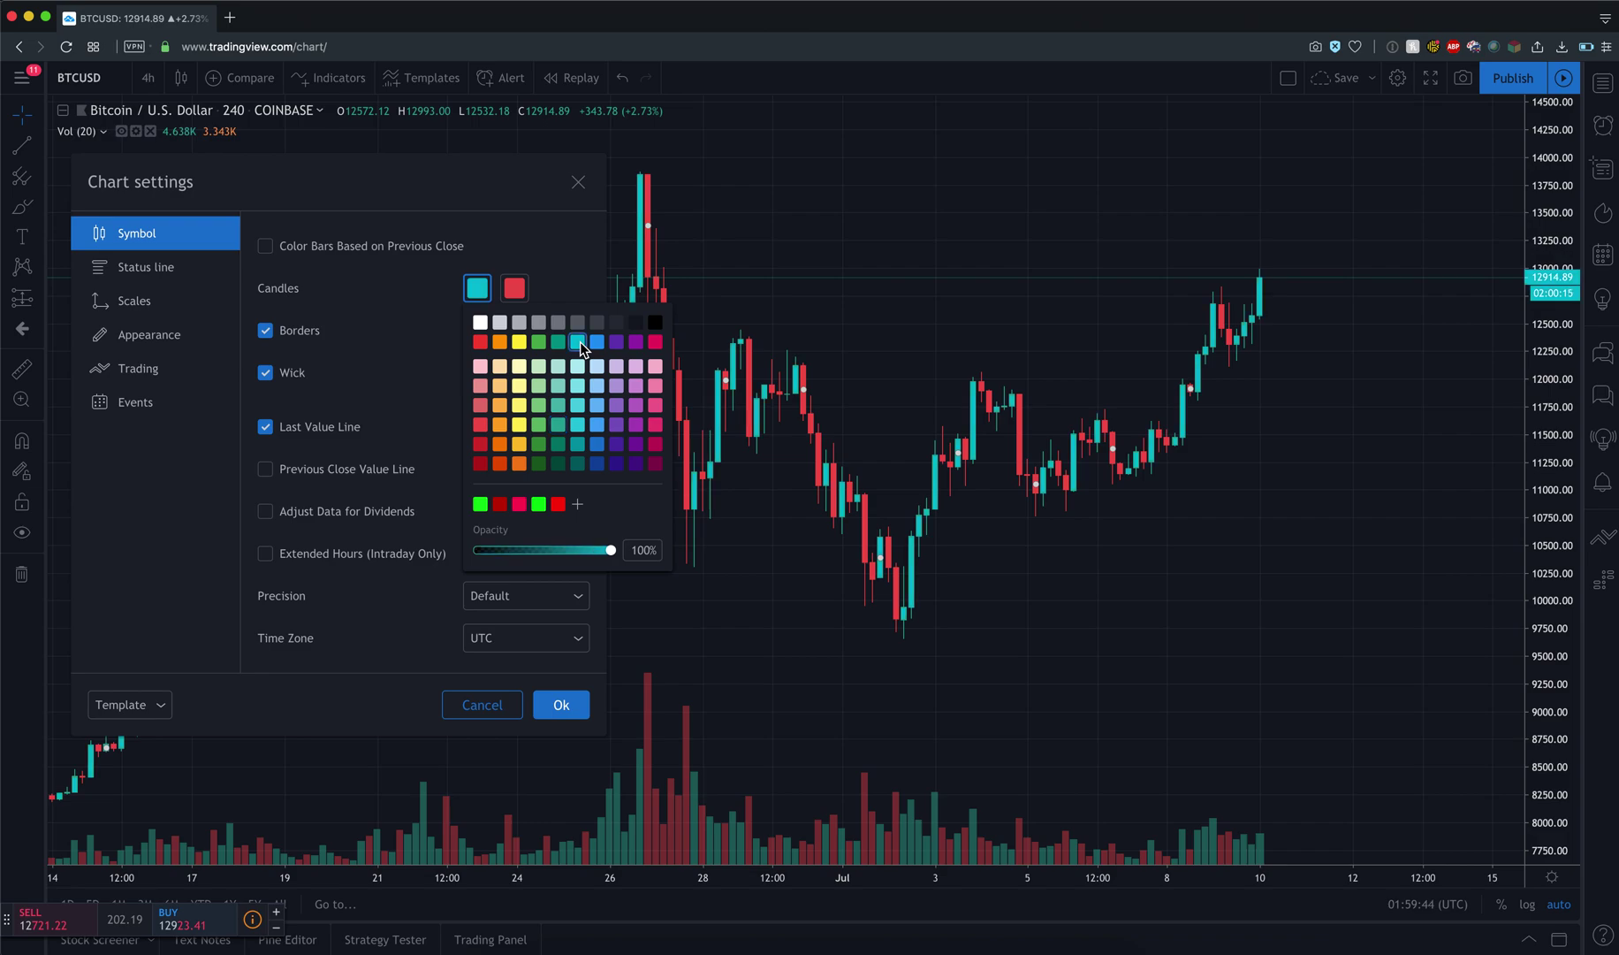
left_click(515, 288)
left_click(636, 341)
left_click(537, 232)
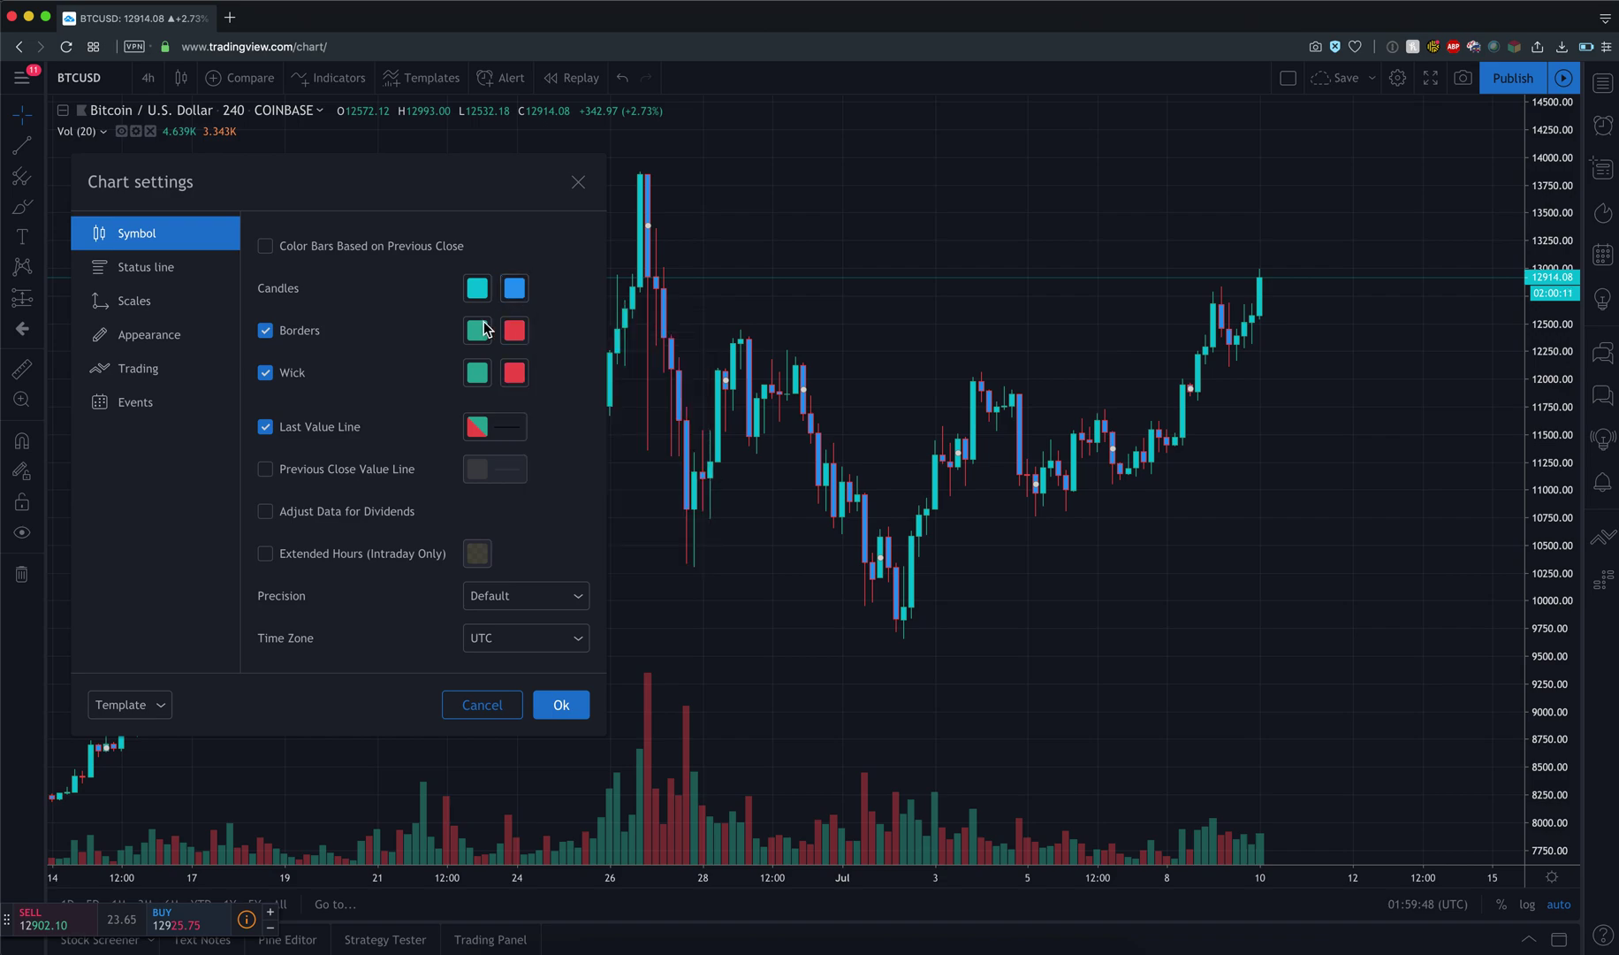
Step: Match the candle borders to the bodies, using cyan for rising and blue for falling candles
left_click(477, 330)
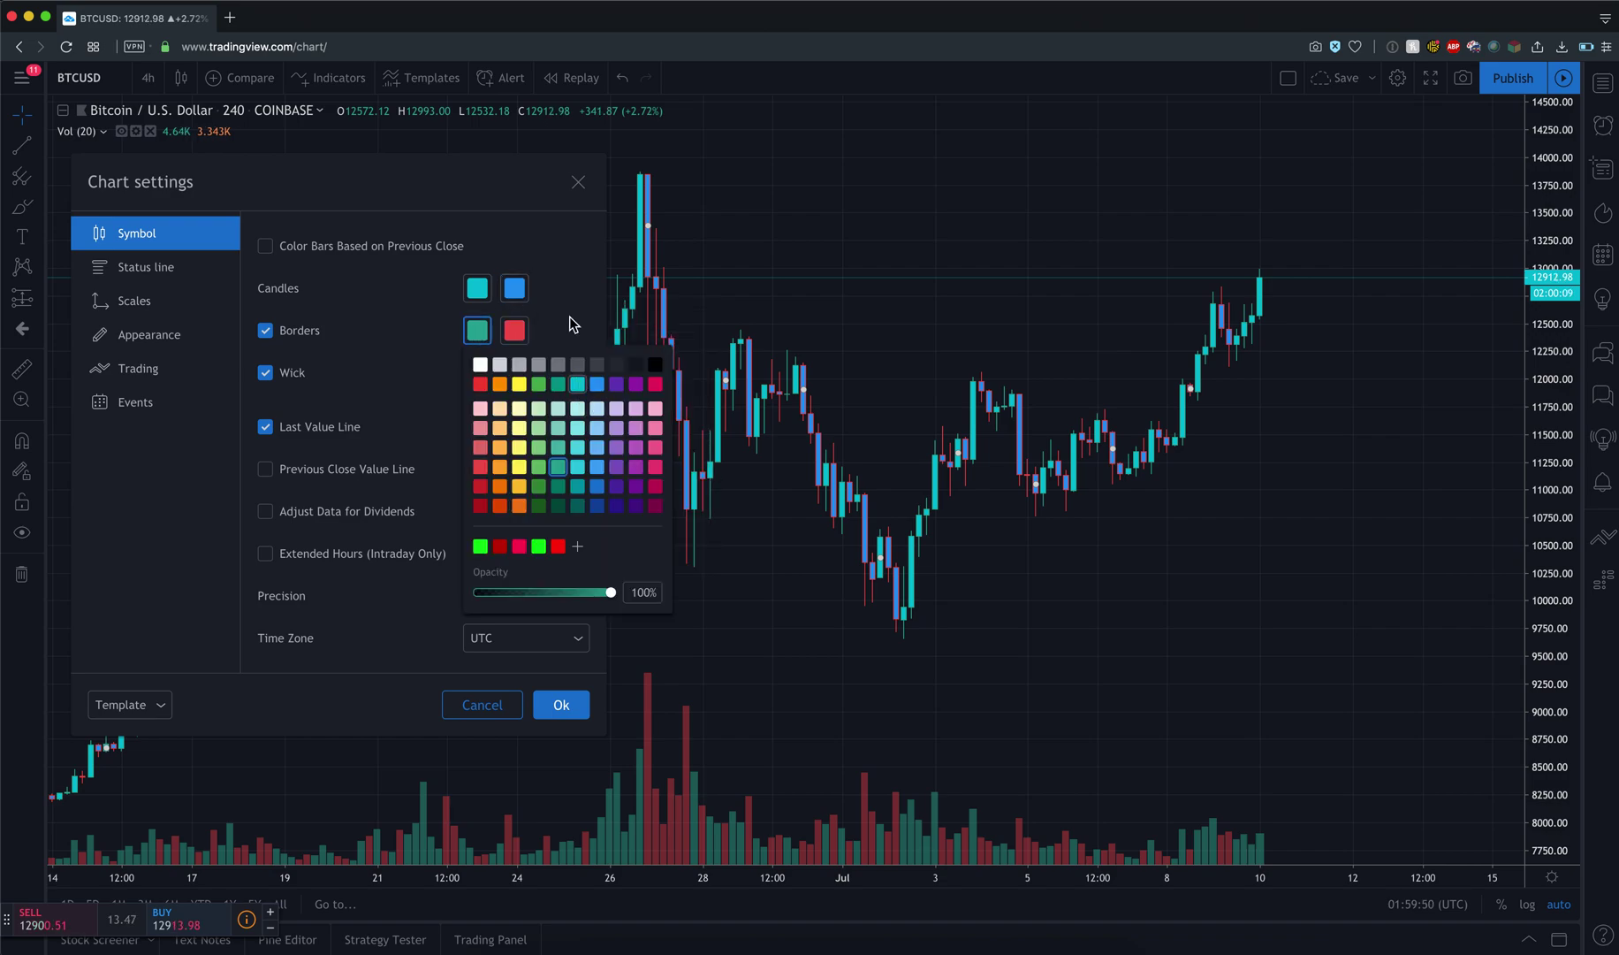
left_click(578, 381)
left_click(514, 329)
left_click(635, 386)
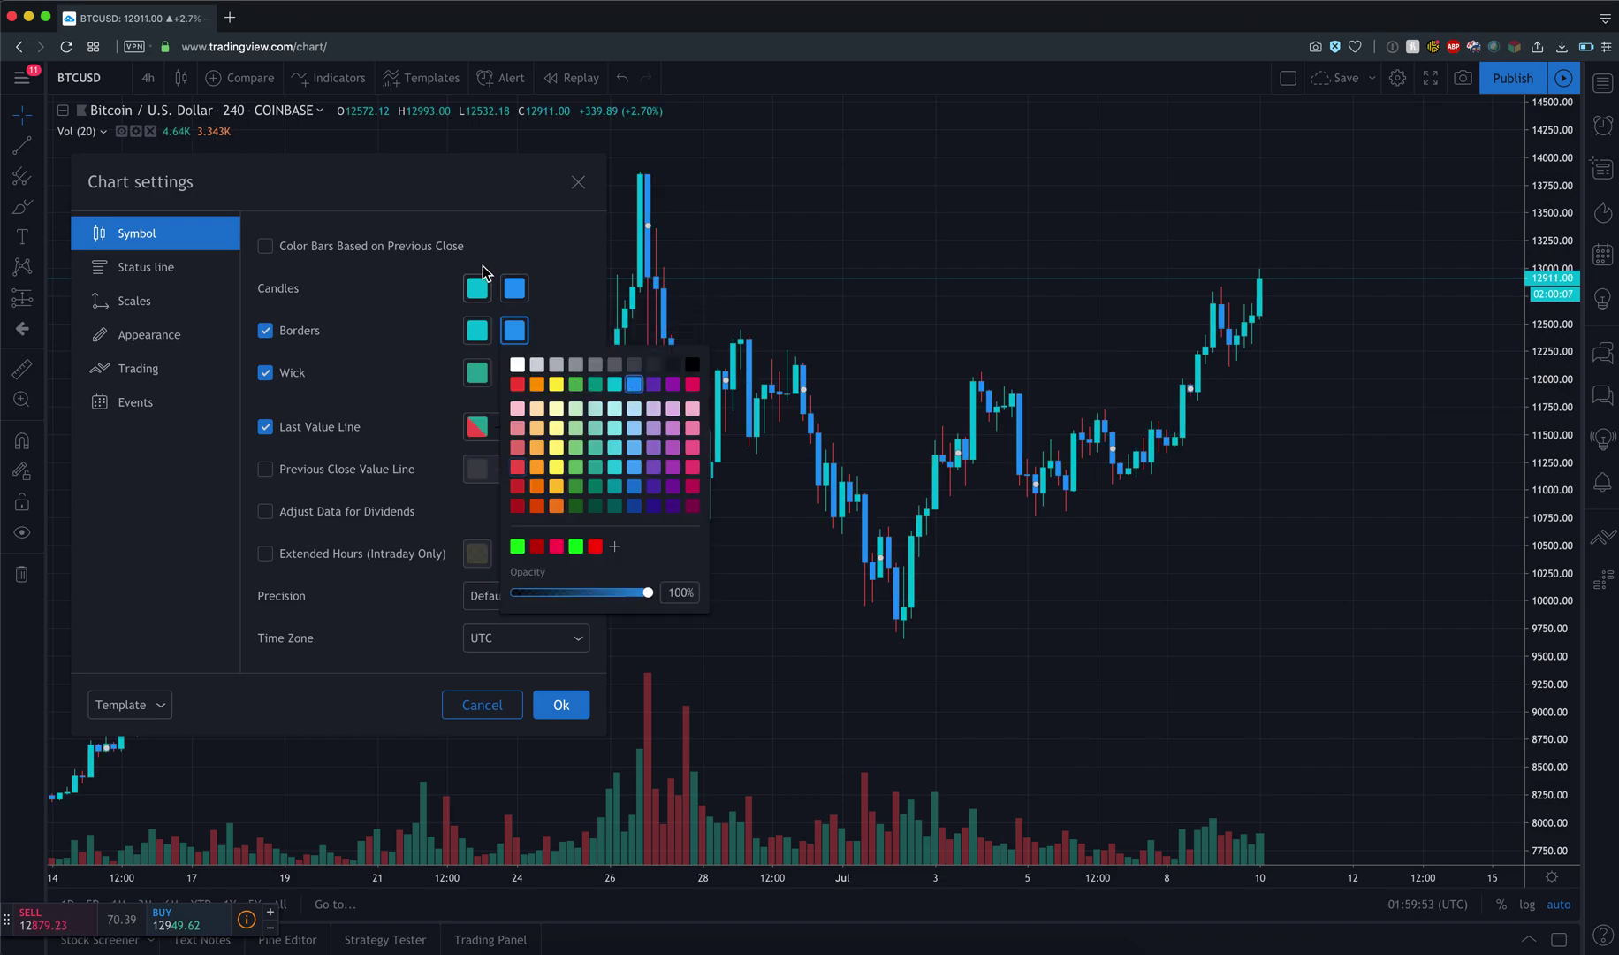
Step: Set the wick color to white for both rising and falling candles
left_click(480, 373)
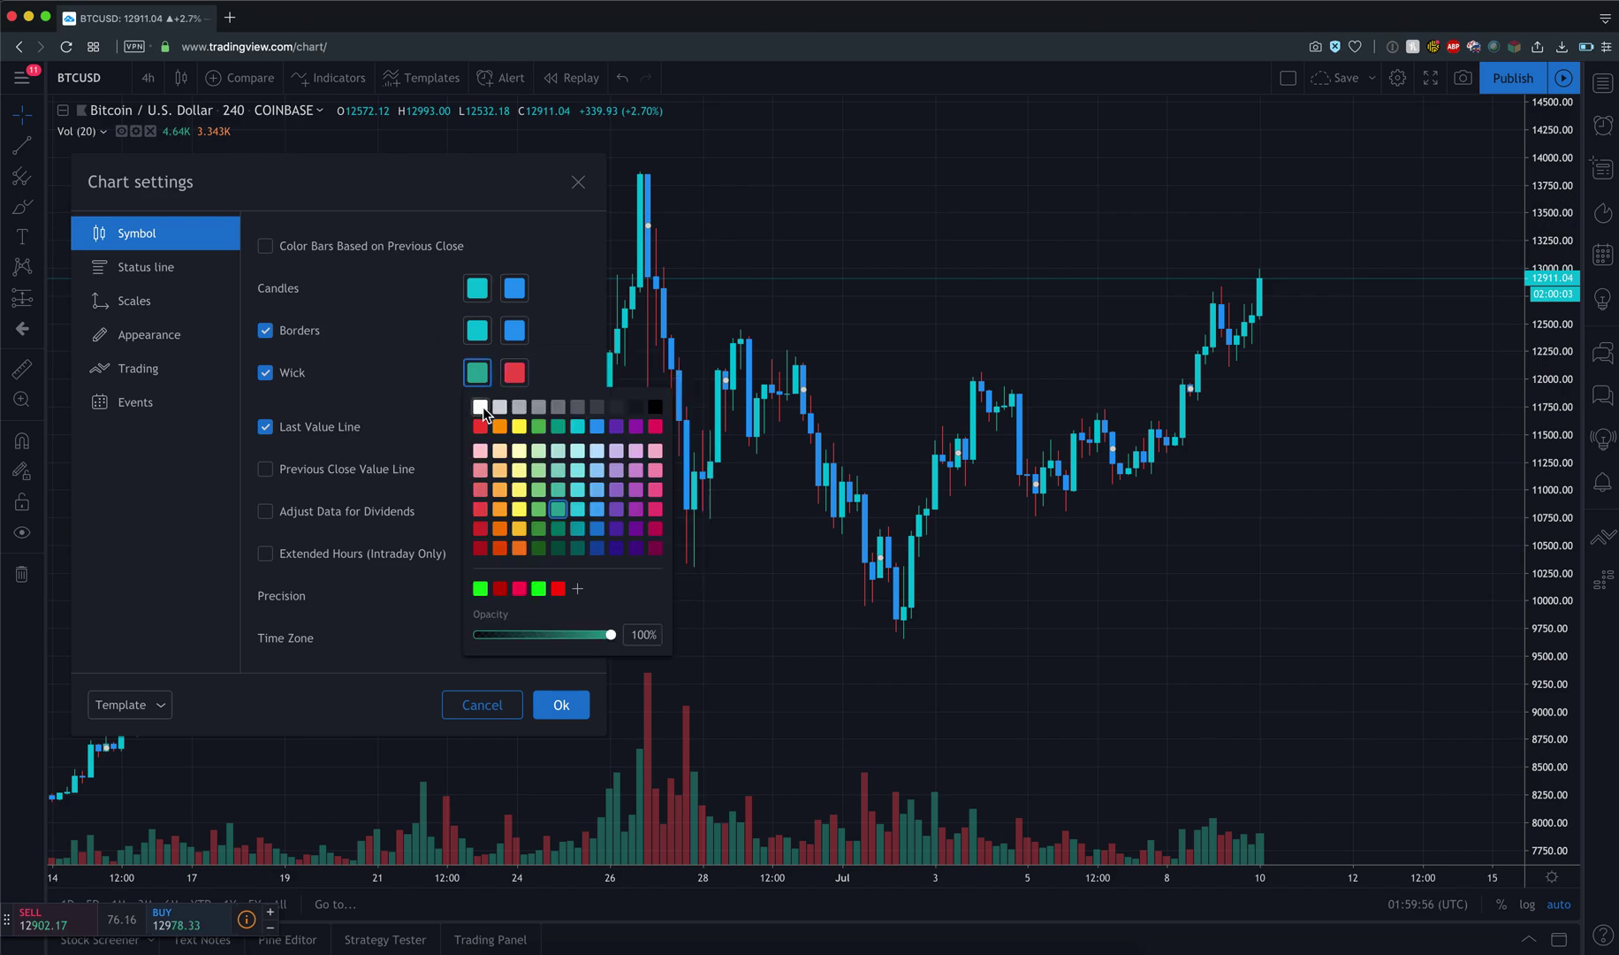
left_click(482, 406)
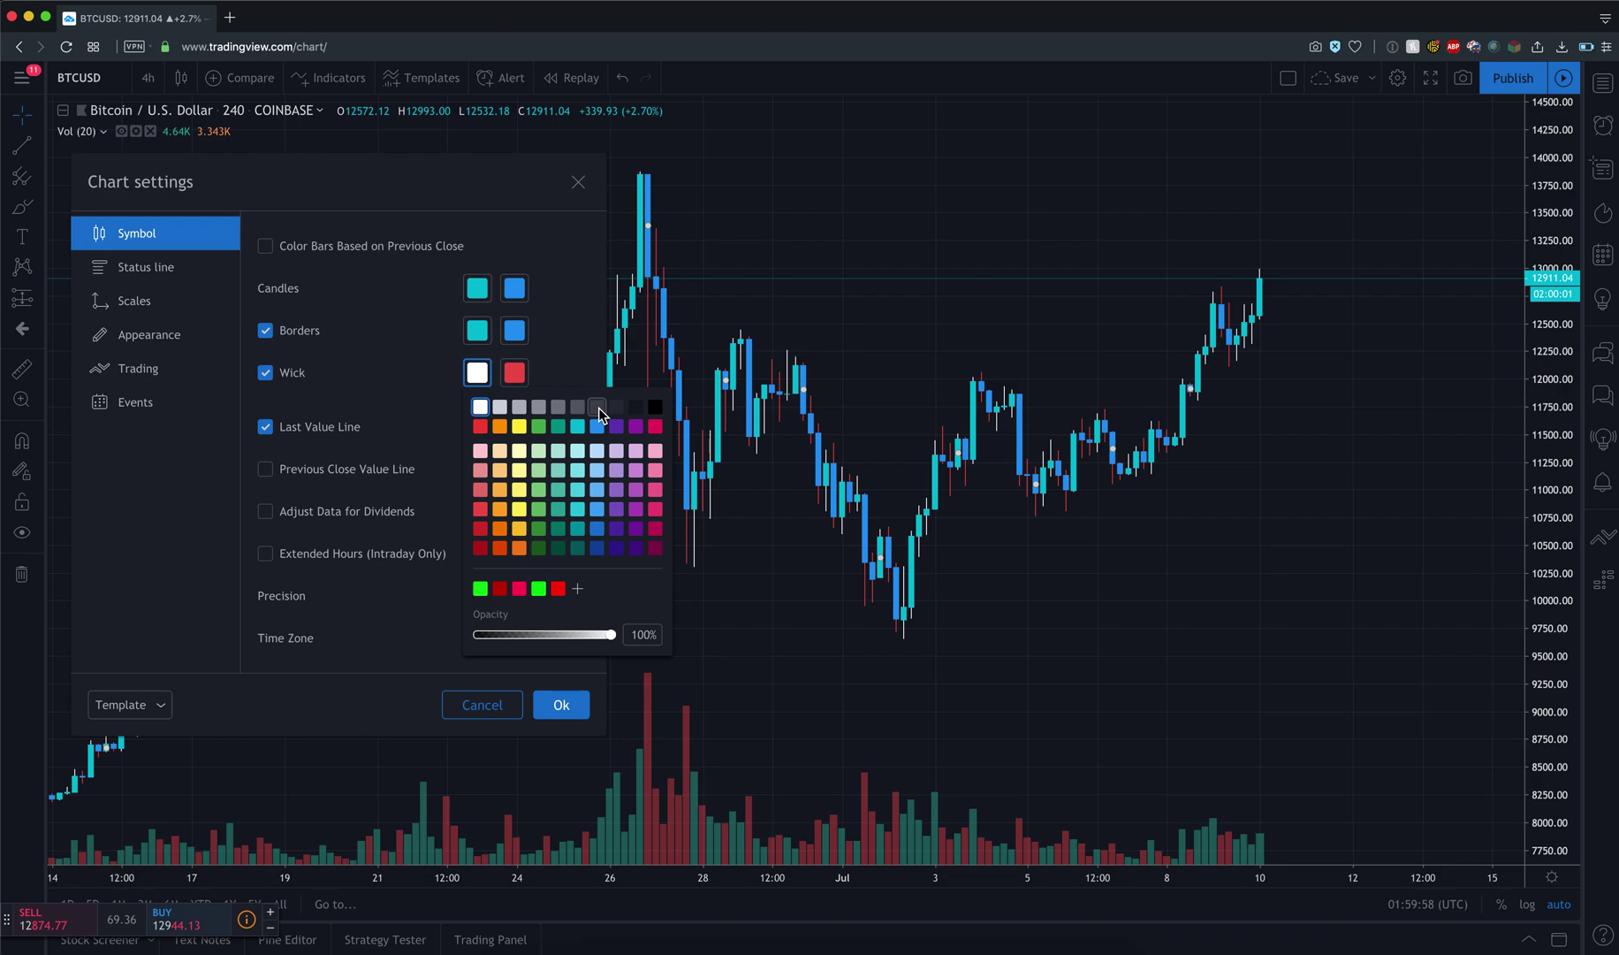
left_click(599, 407)
left_click(480, 406)
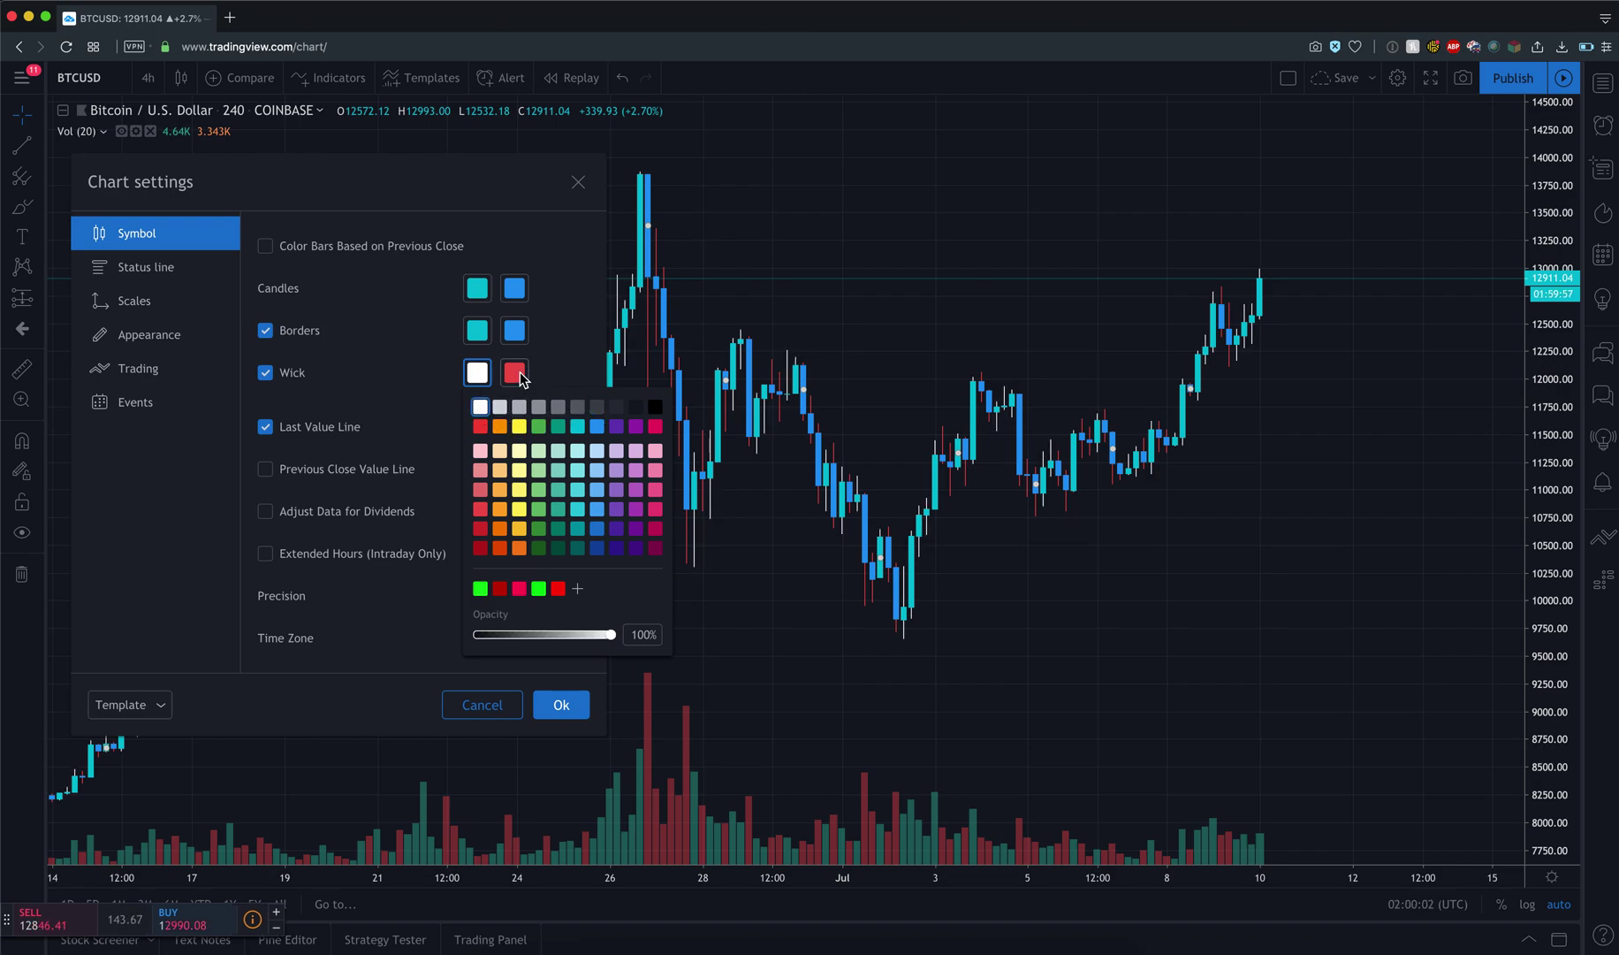
left_click(513, 372)
left_click(520, 405)
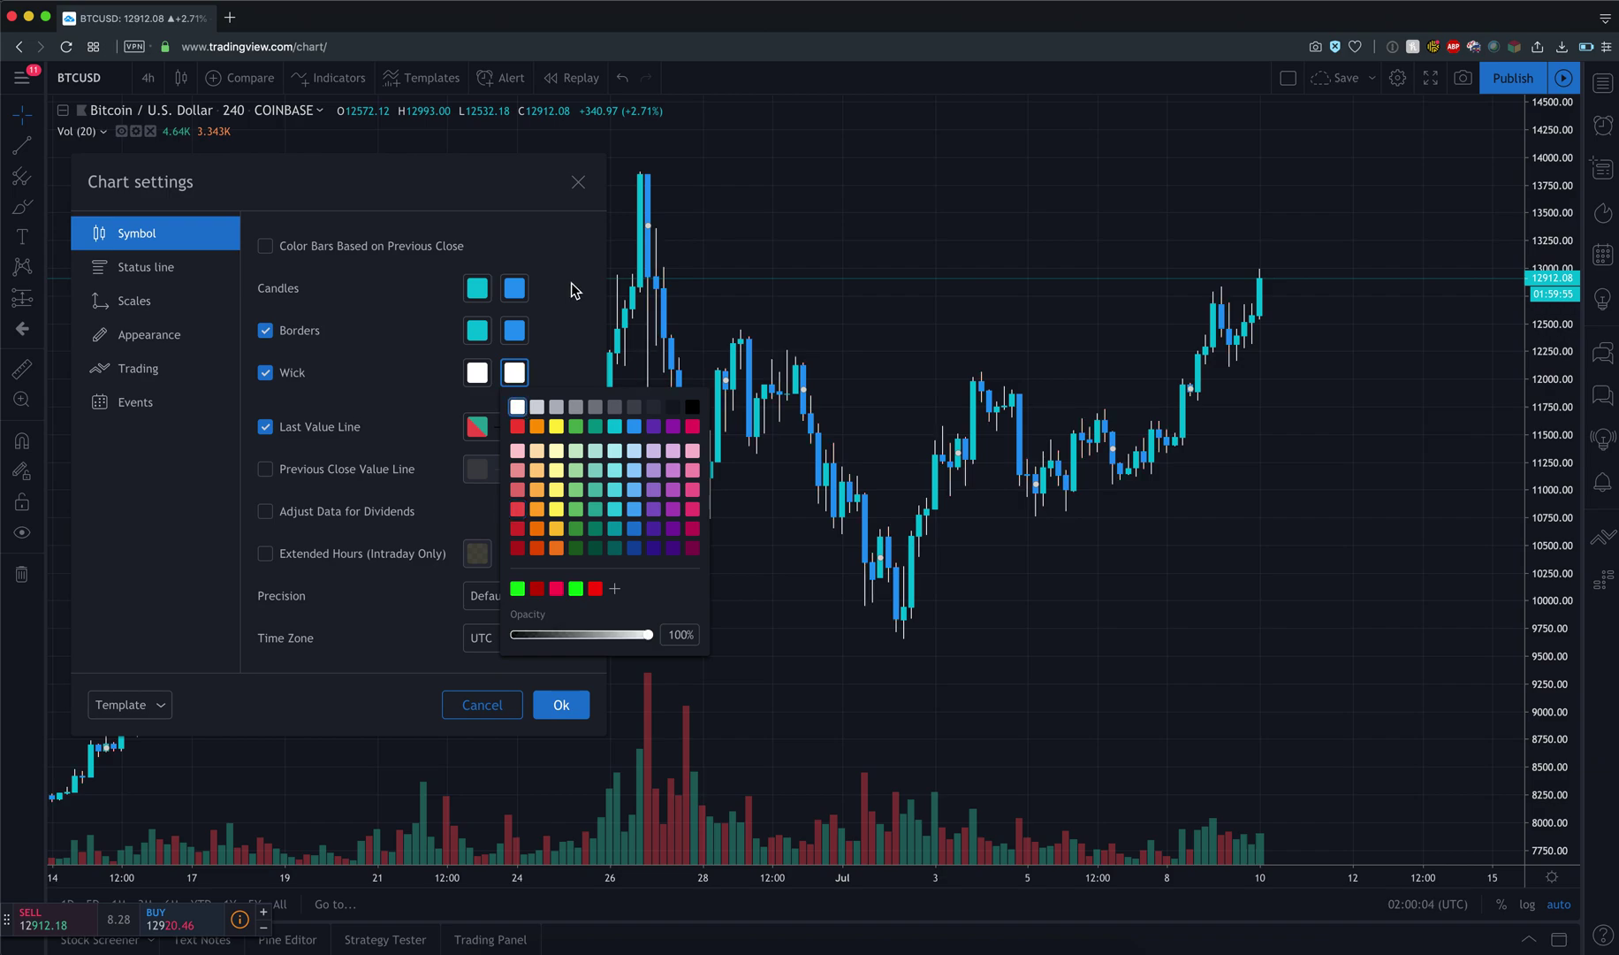
left_click(580, 297)
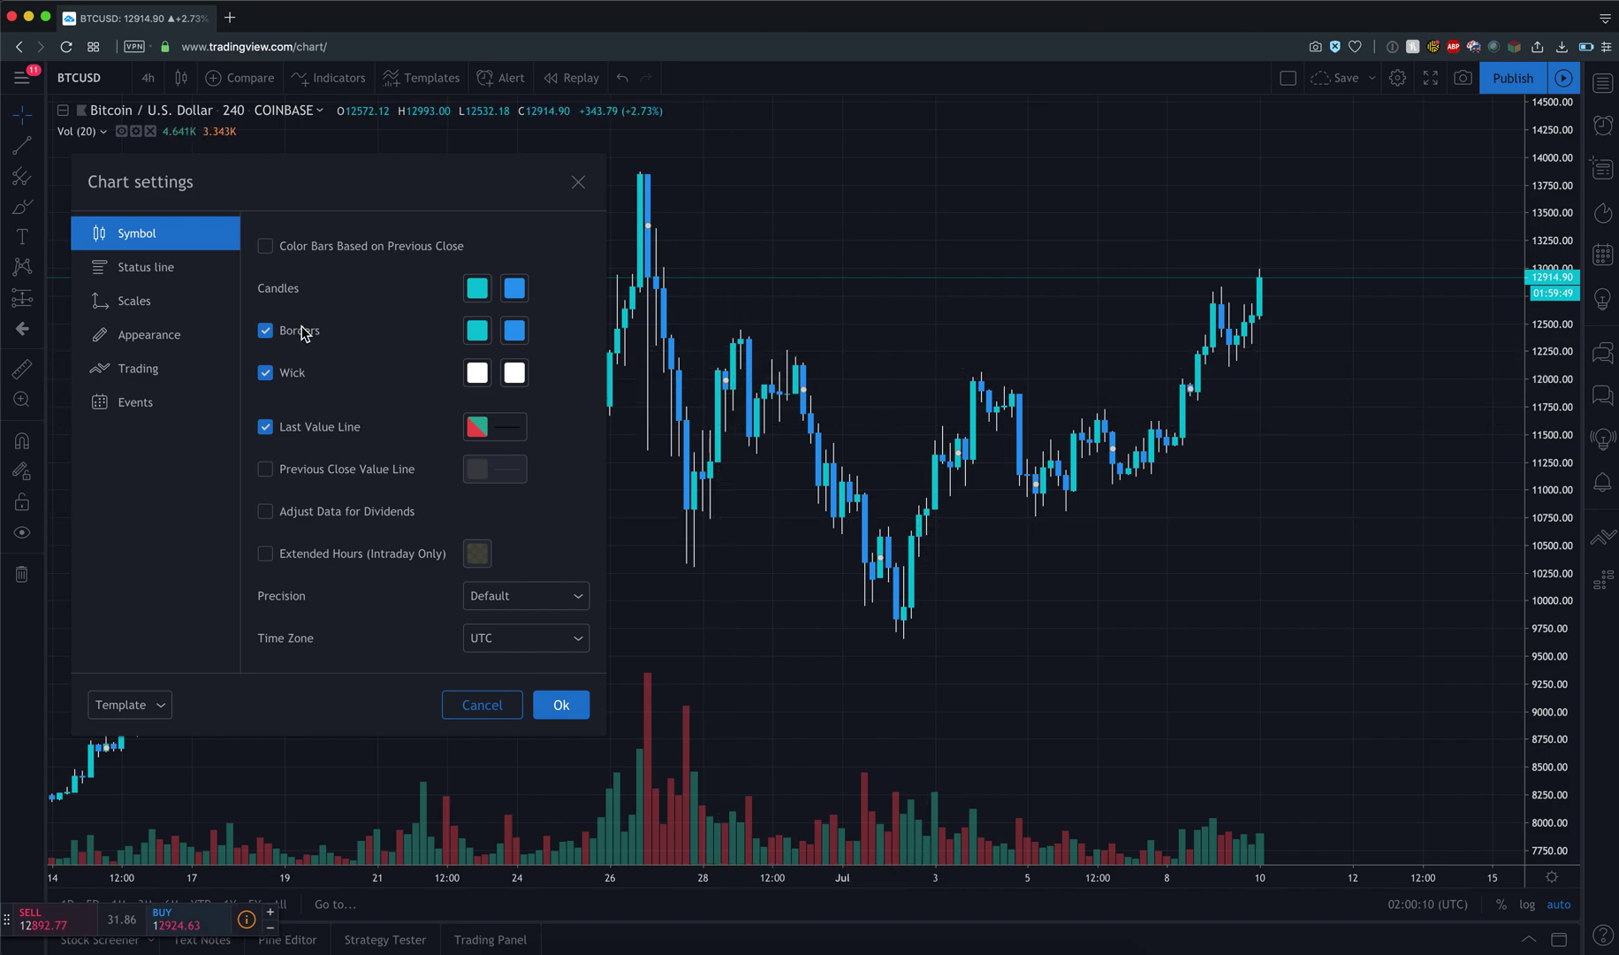
Step: Set the chart background to black in the appearance settings
left_click(163, 339)
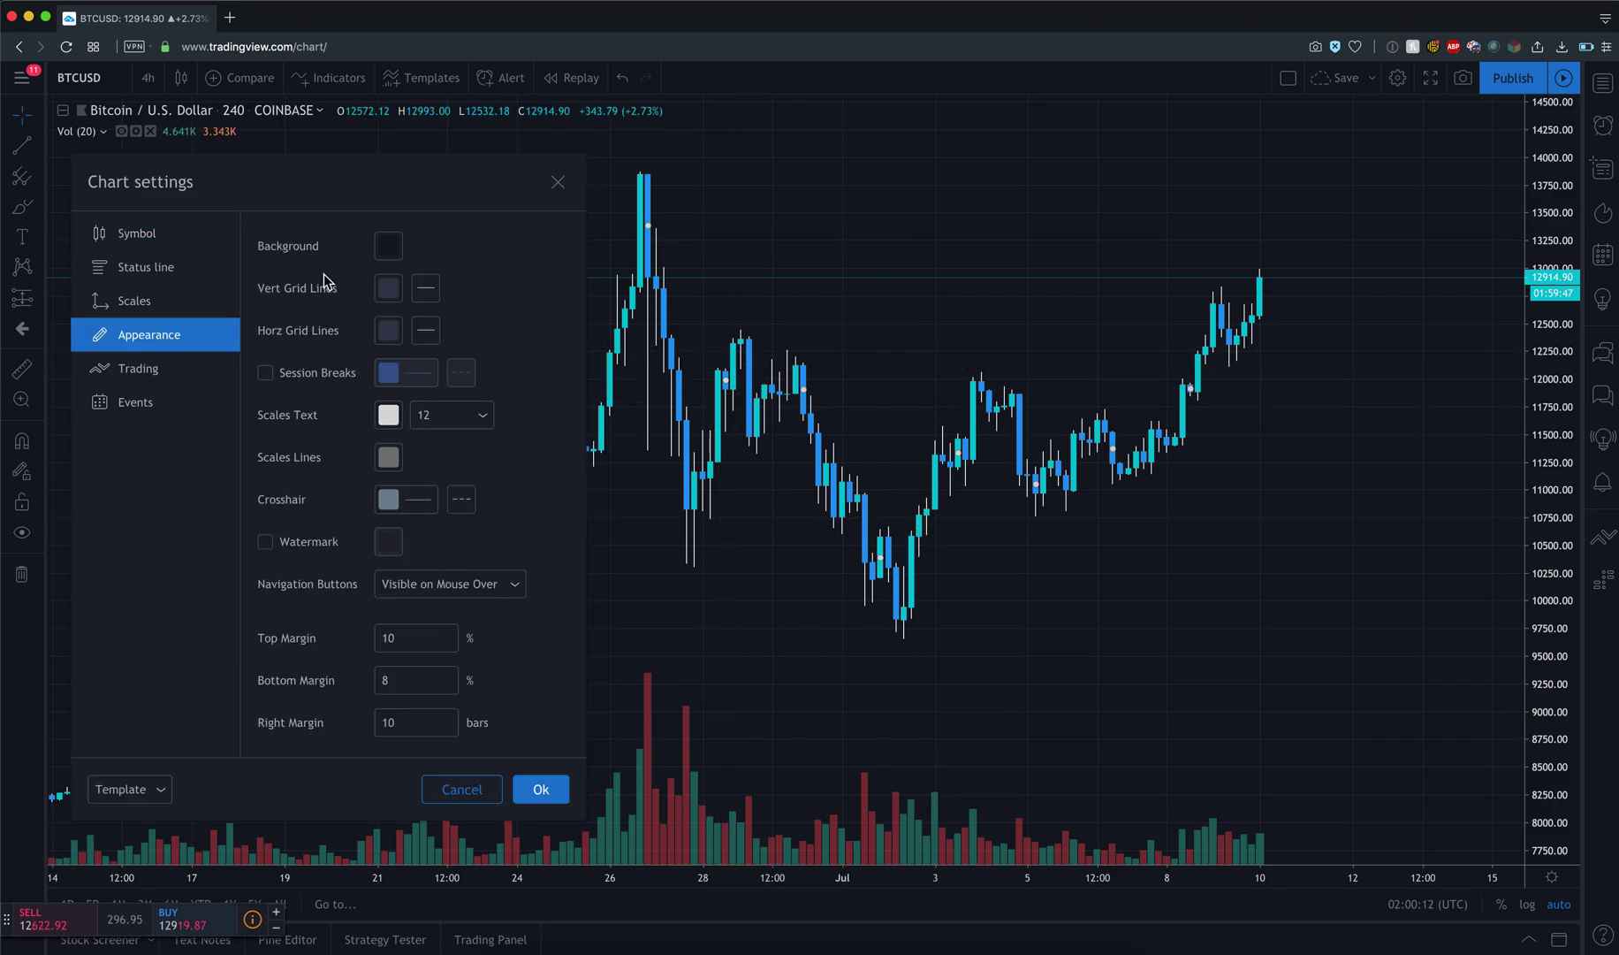
left_click(388, 246)
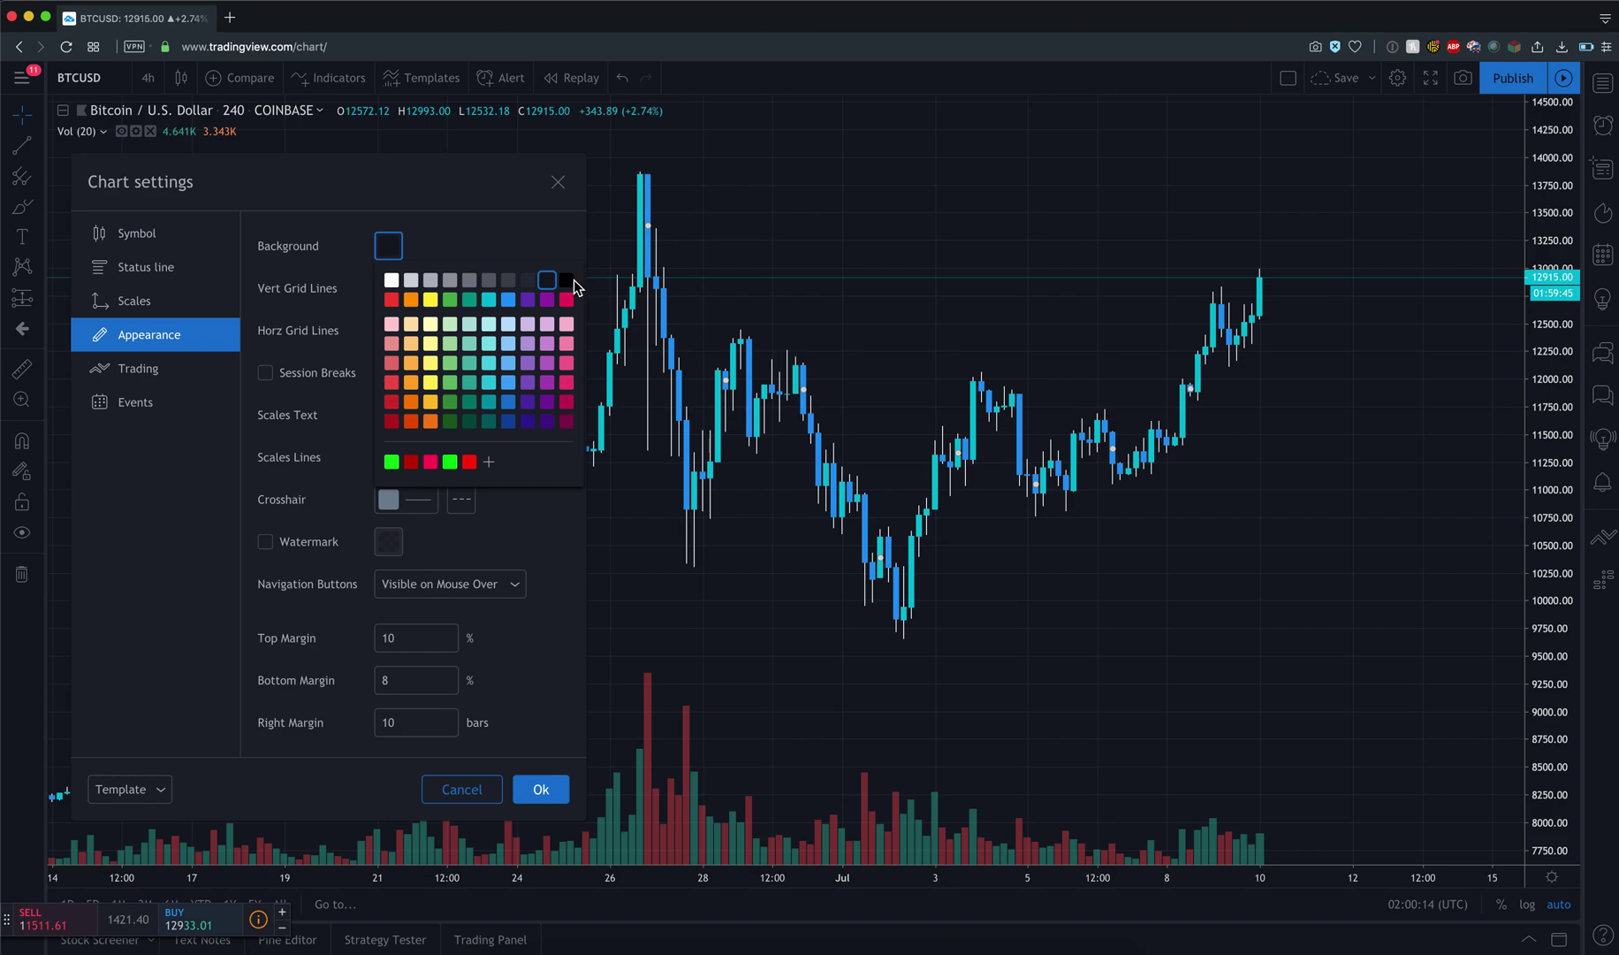
left_click(520, 236)
Step: Hide the grid by setting both the vertical and horizontal grid lines to black
left_click(389, 288)
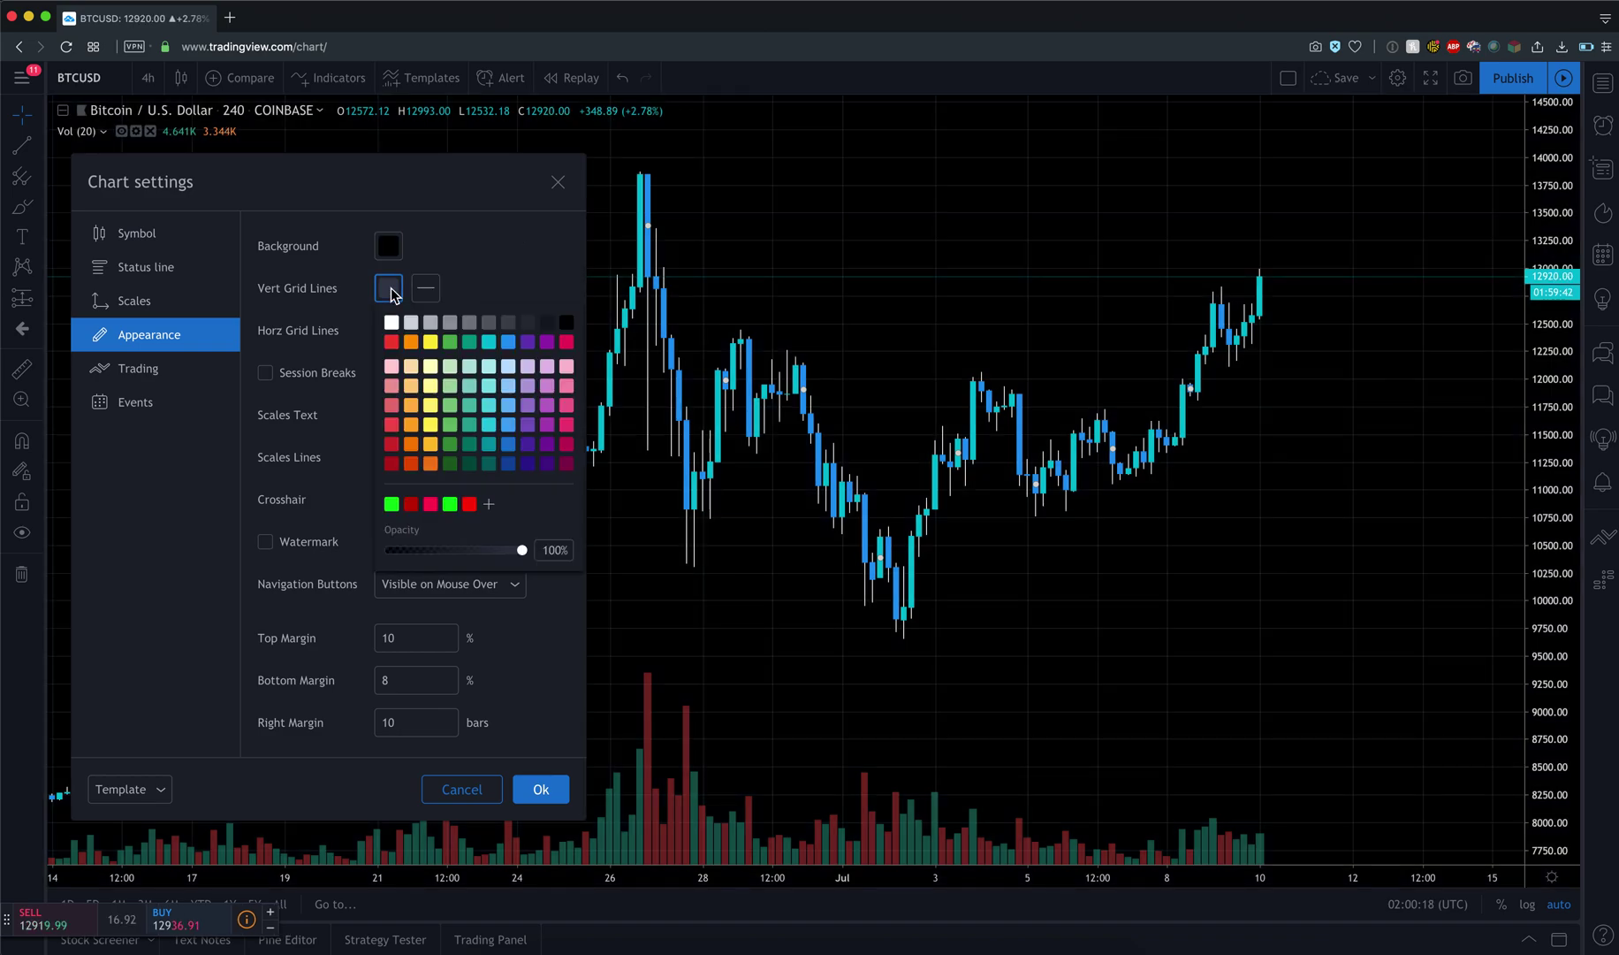
left_click(565, 324)
left_click(333, 329)
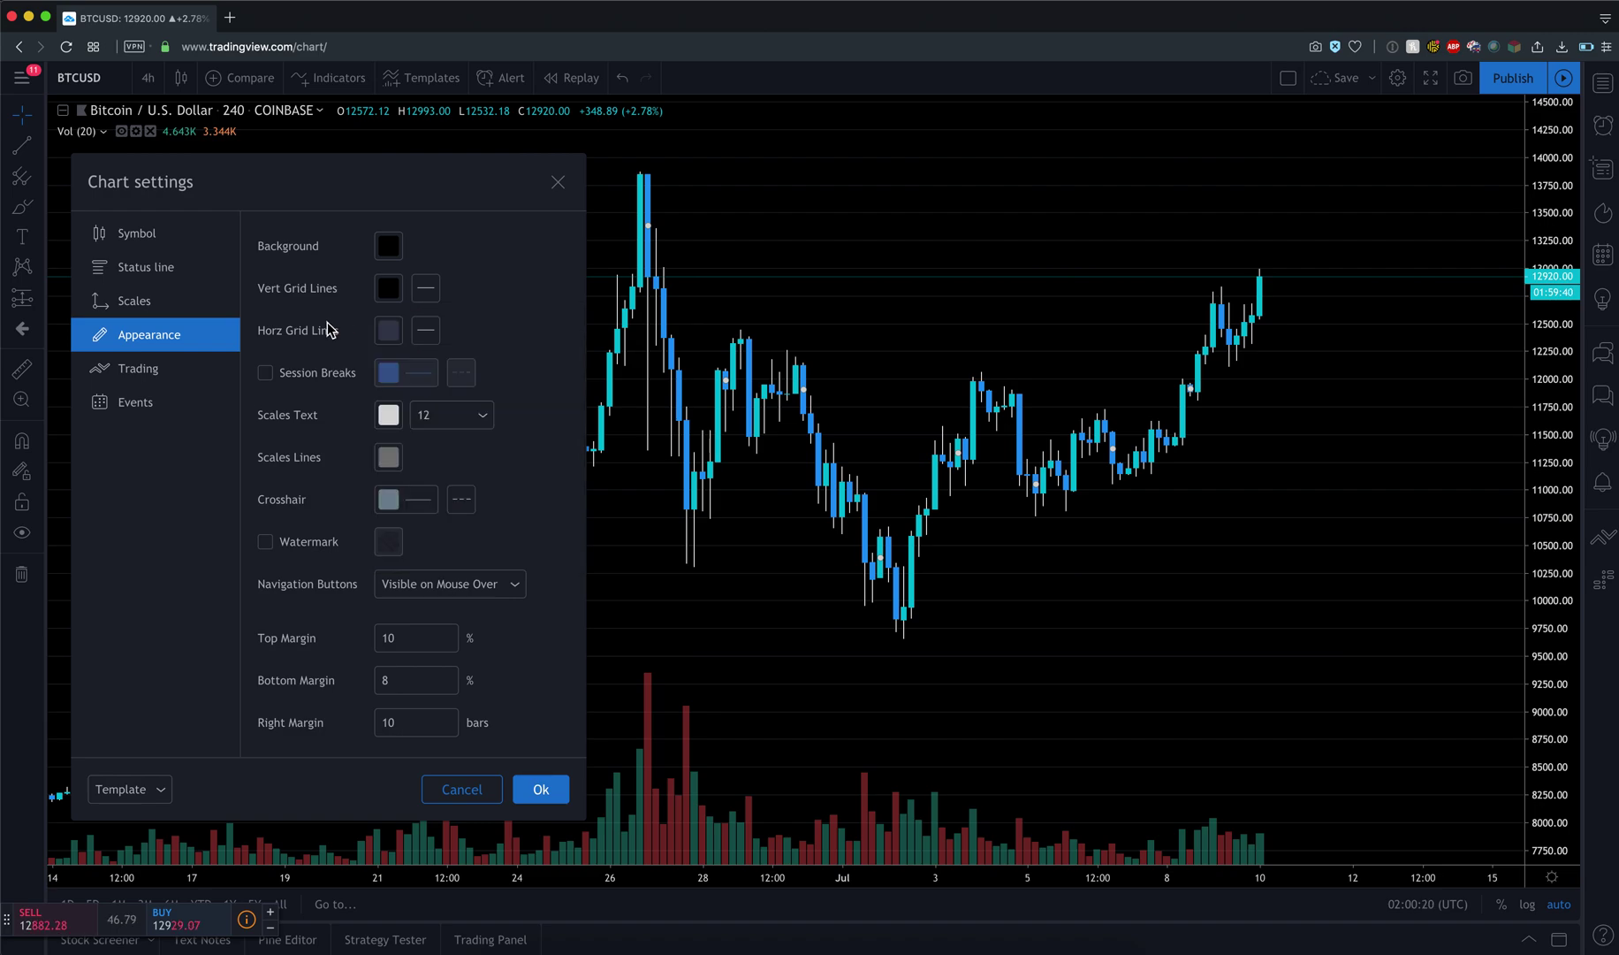
left_click(390, 331)
left_click(565, 364)
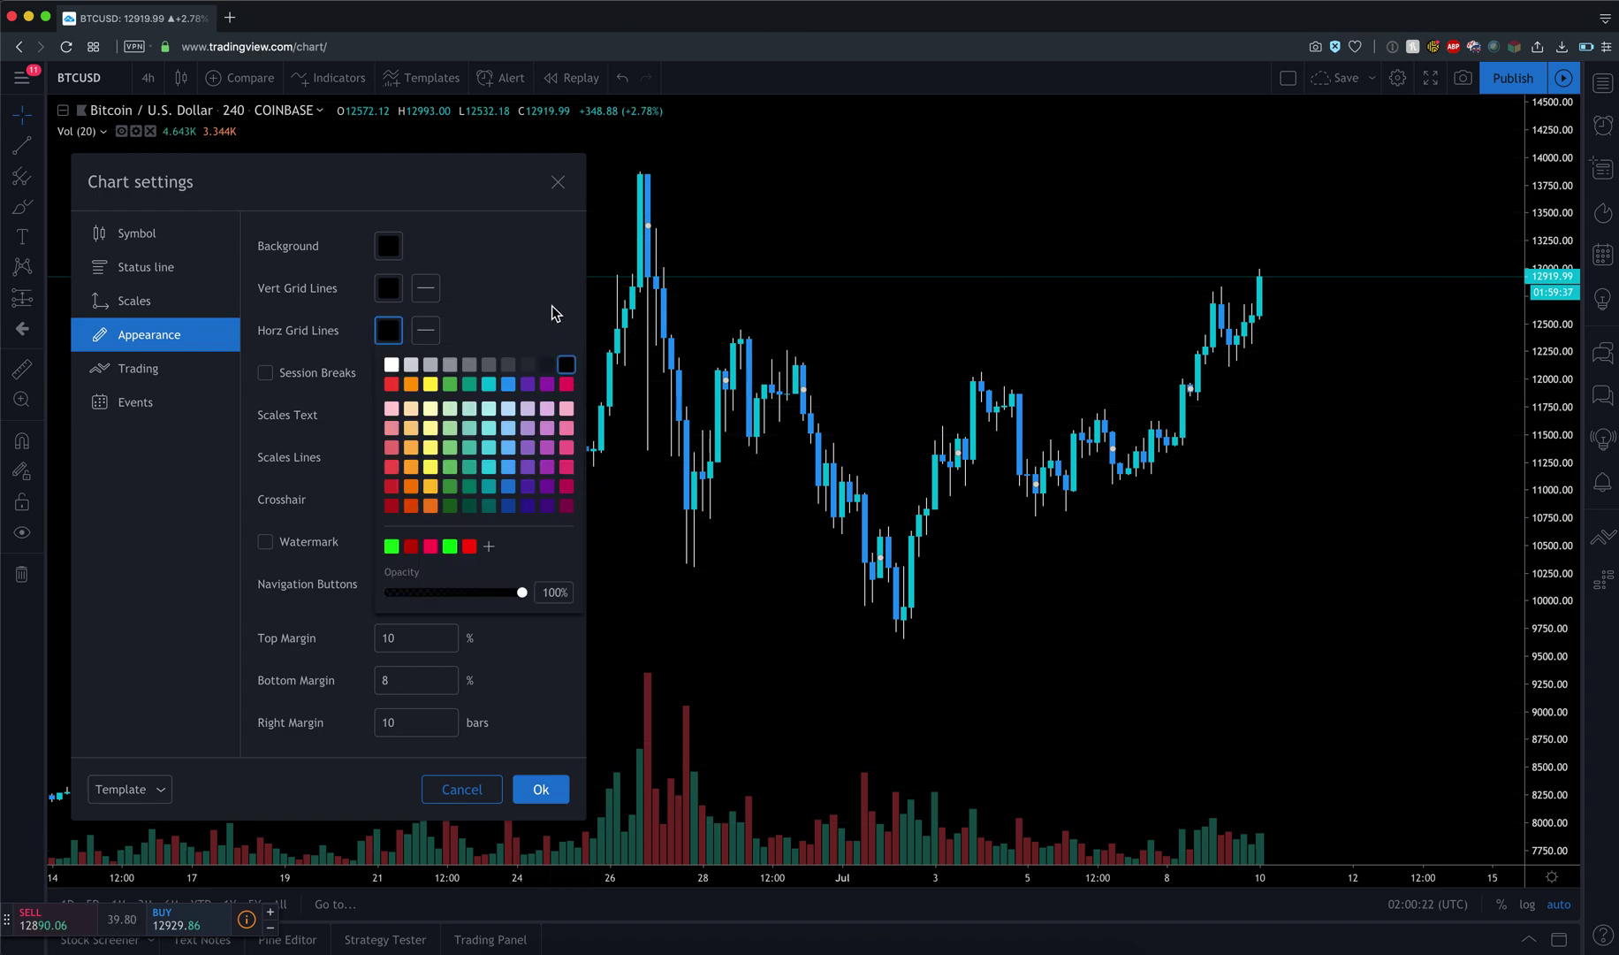
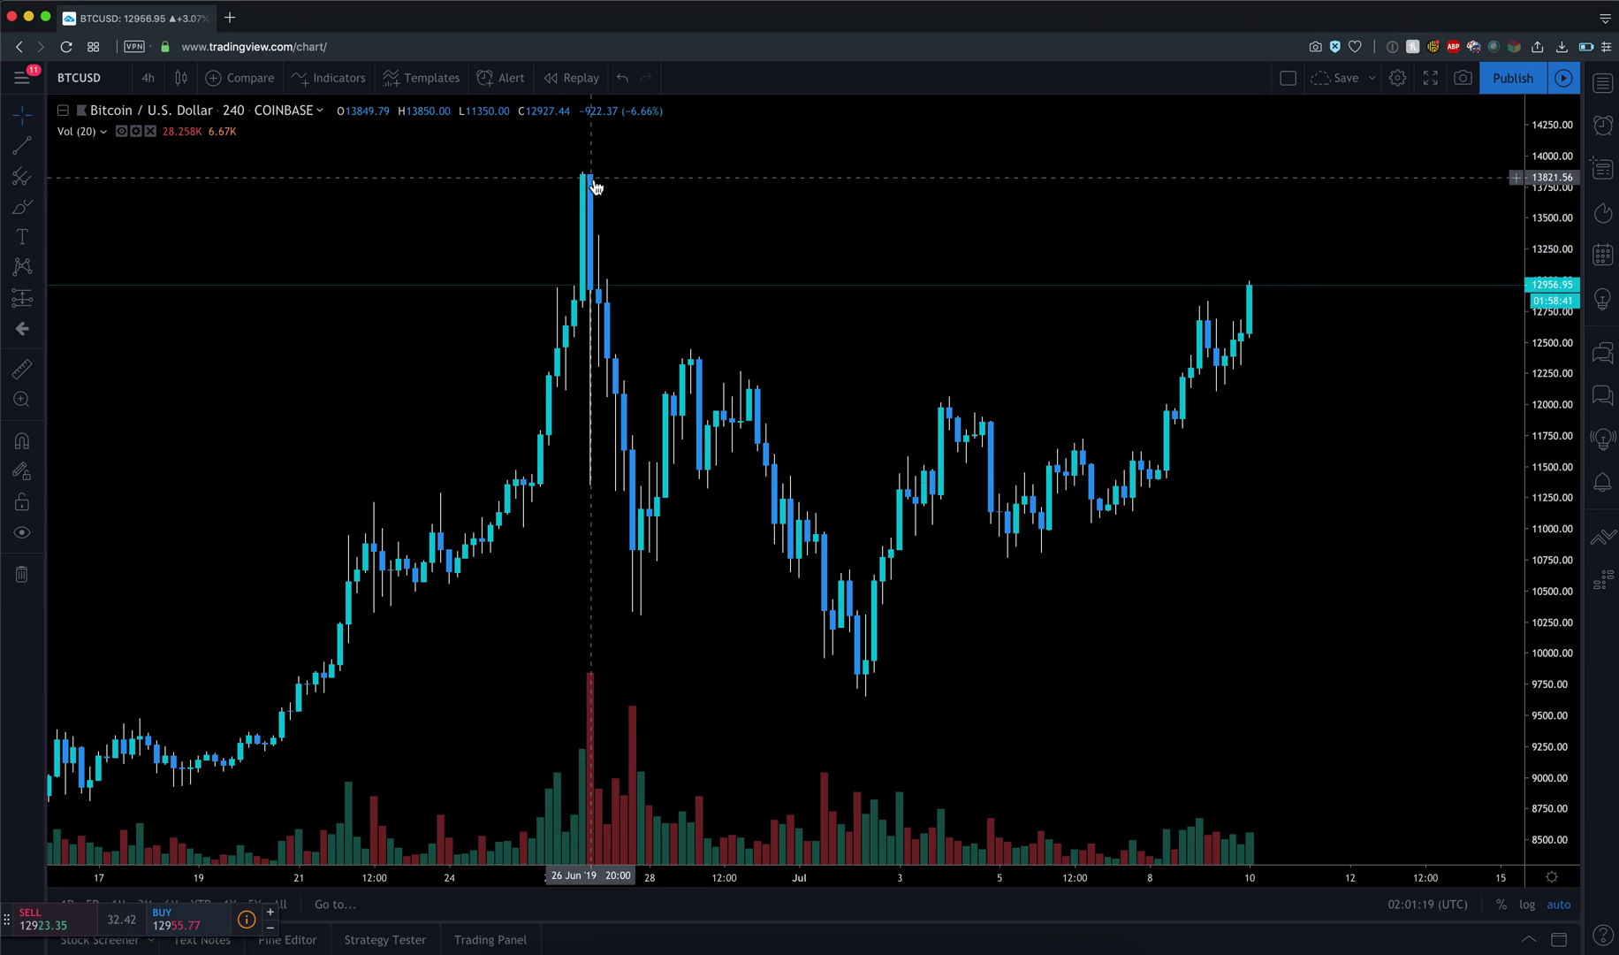
scroll(591, 179, "right", 3)
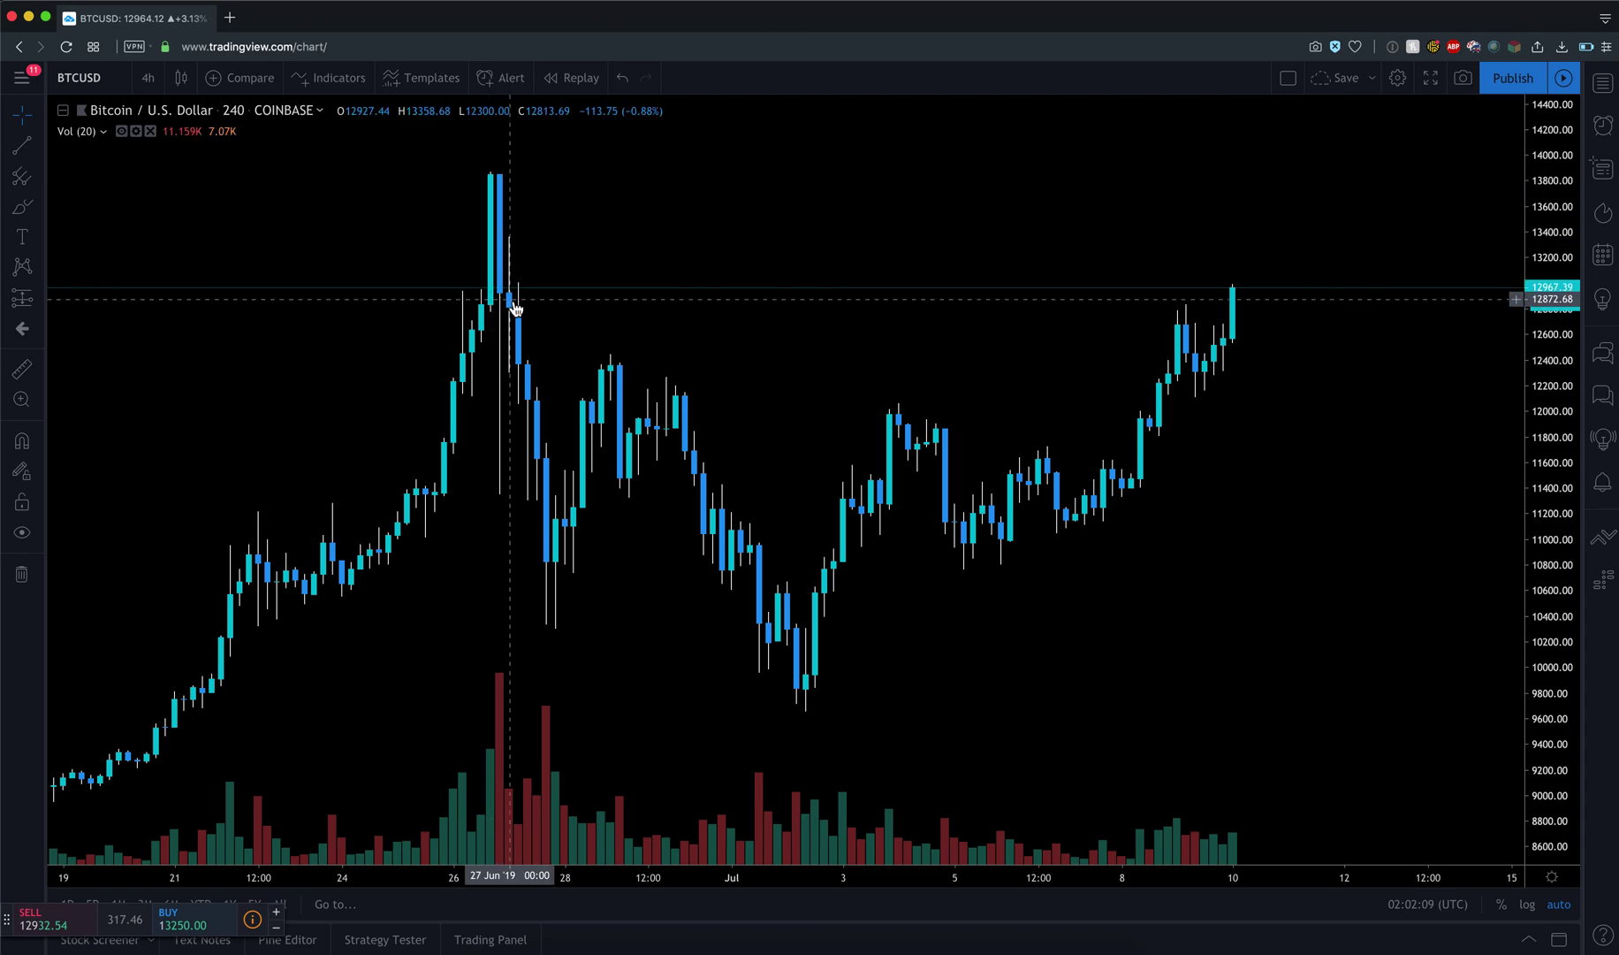
scroll(516, 306, "up", 1)
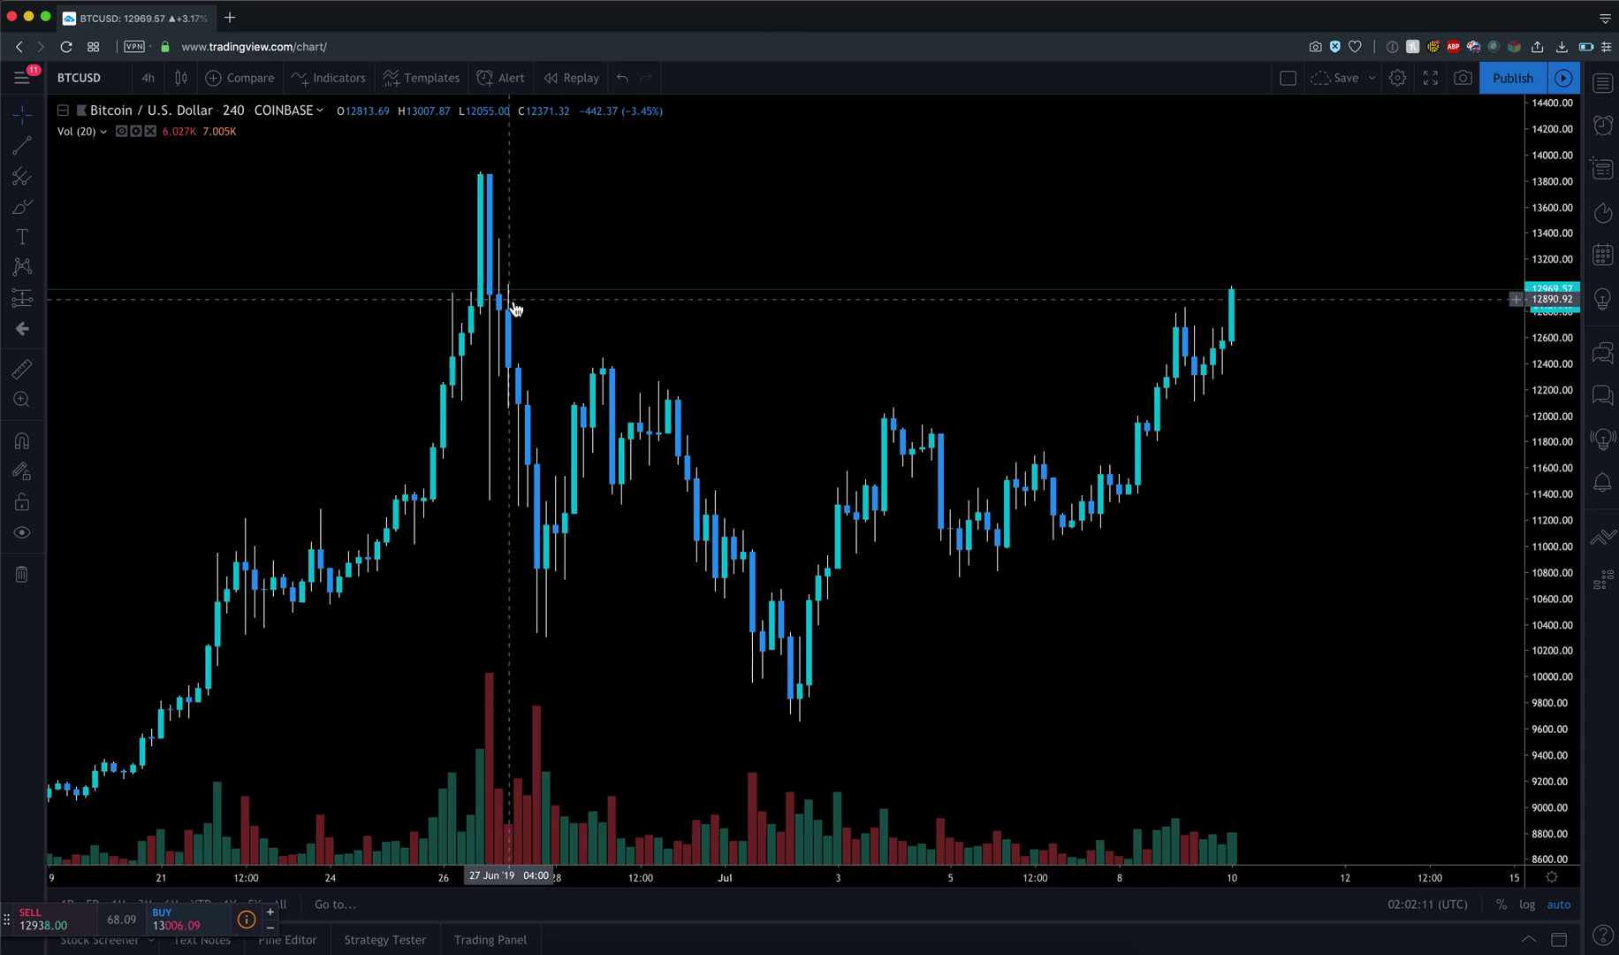